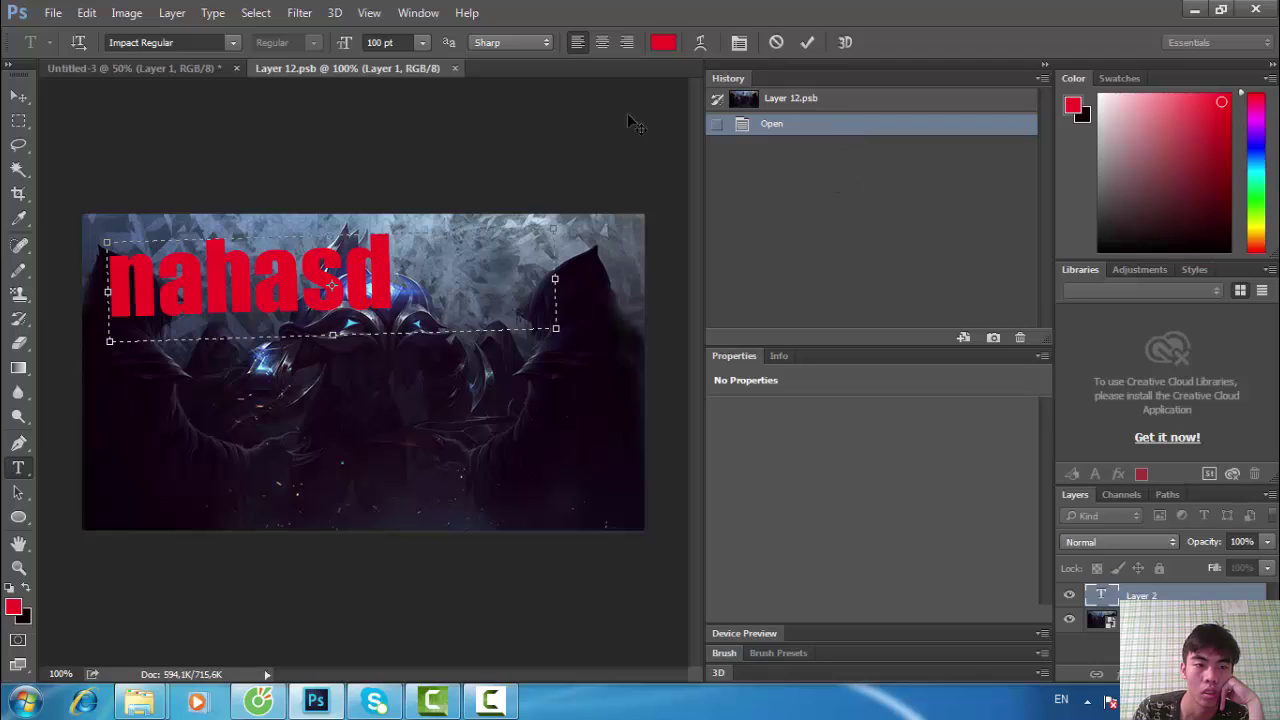
# Close both open documents, Untitled-3 and Layer 12.psb, without saving their changes.
pyautogui.click(50, 13)
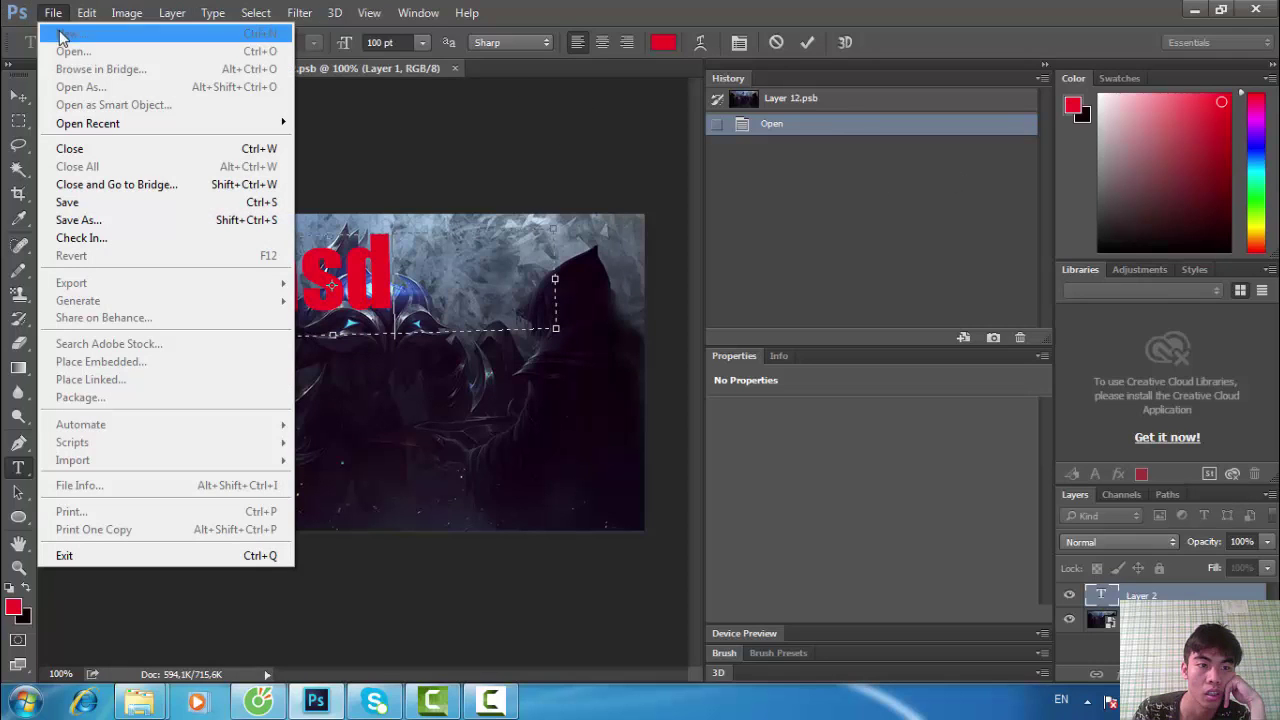
pyautogui.click(455, 69)
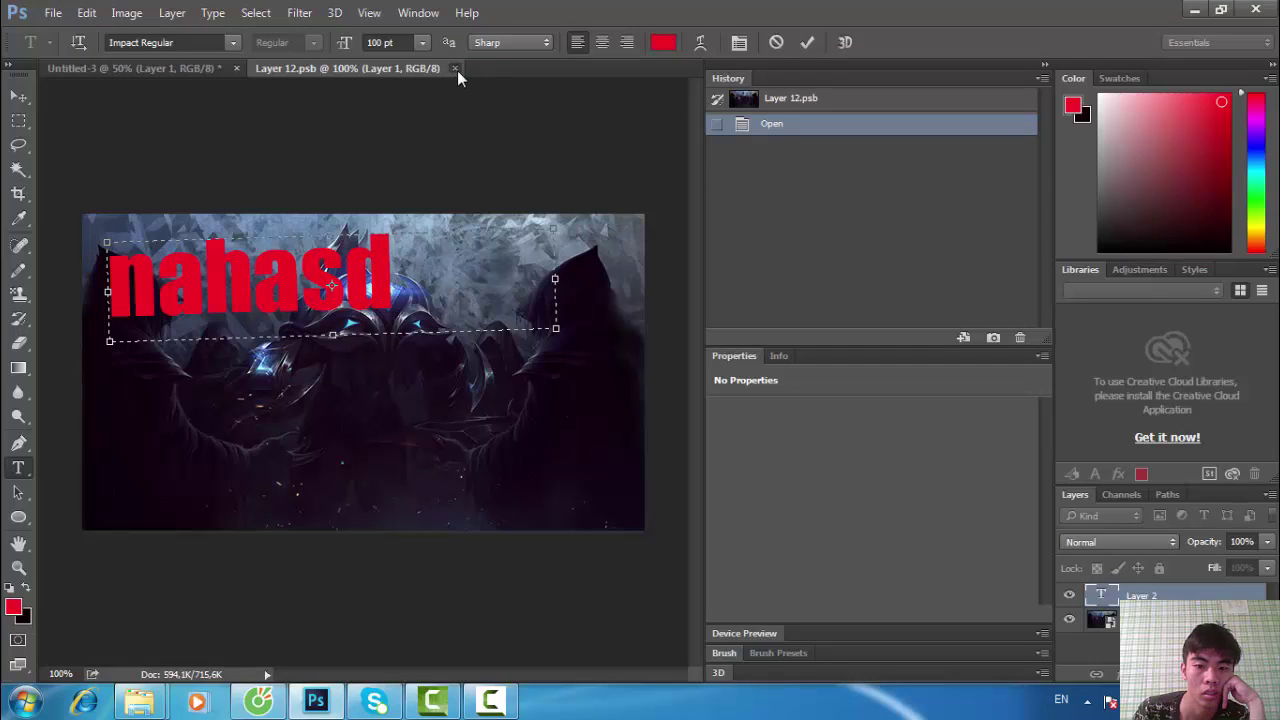
pyautogui.rightClick(457, 70)
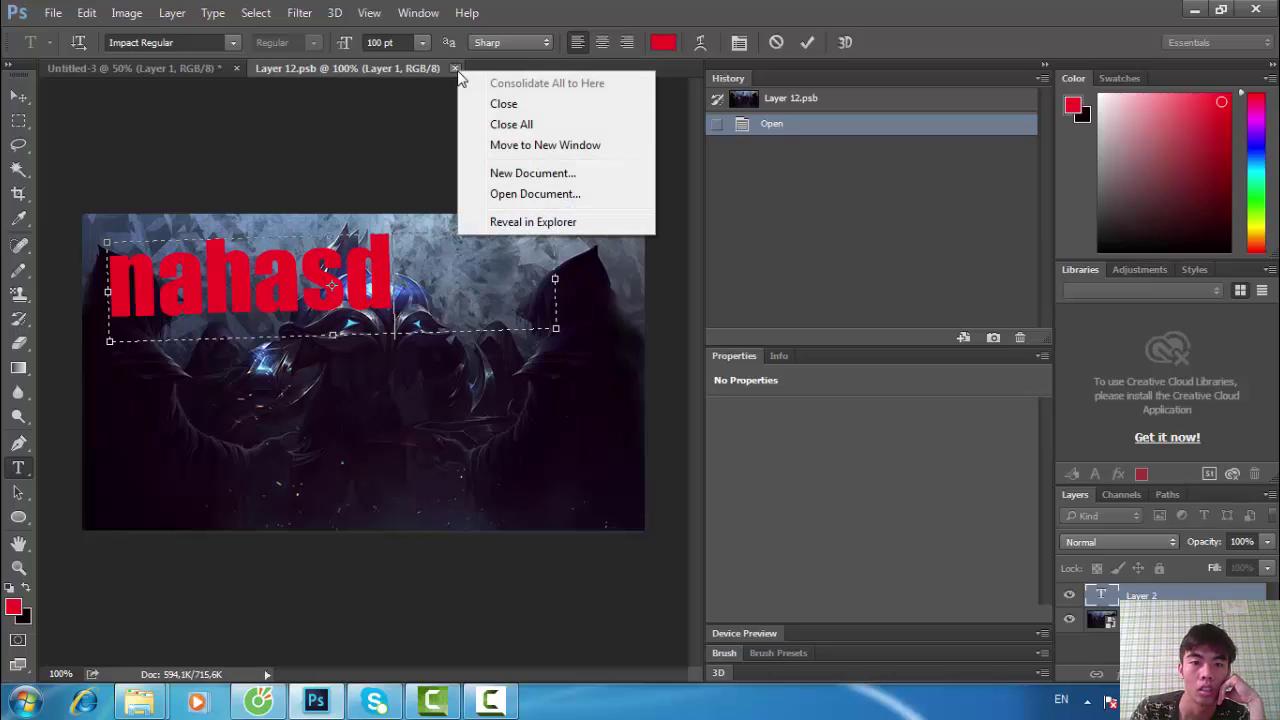
pyautogui.click(197, 49)
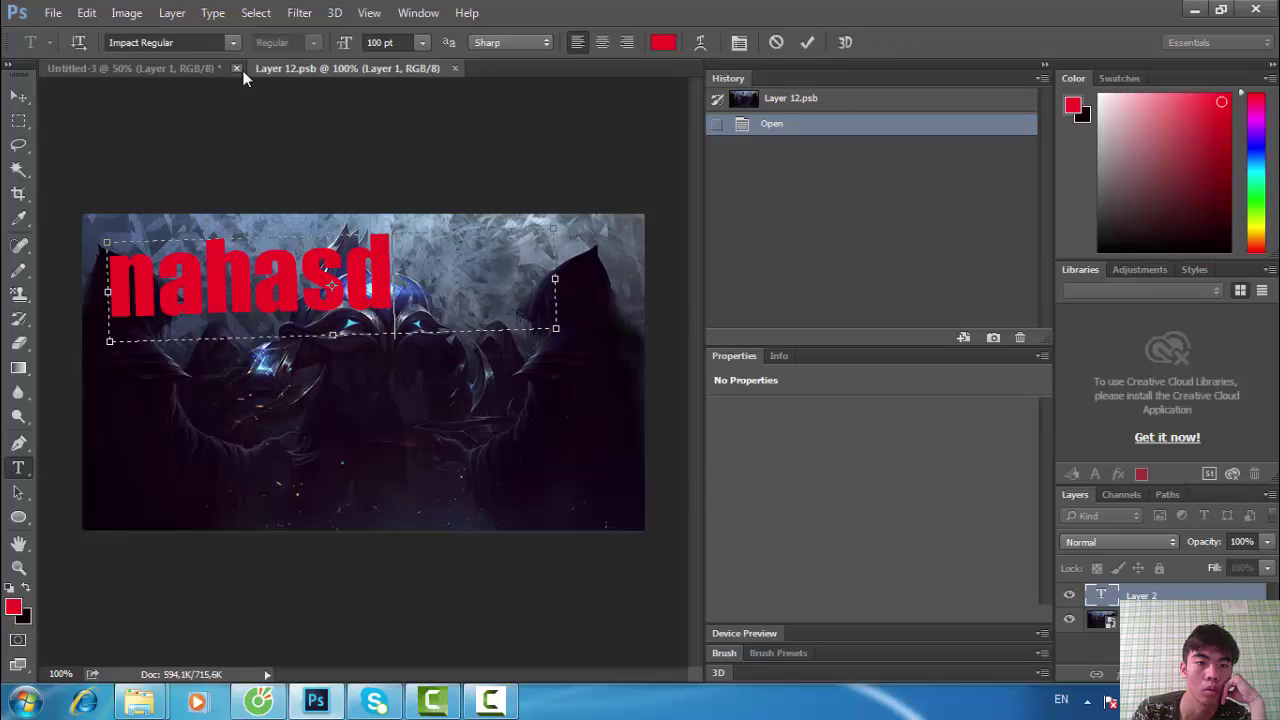
pyautogui.click(237, 68)
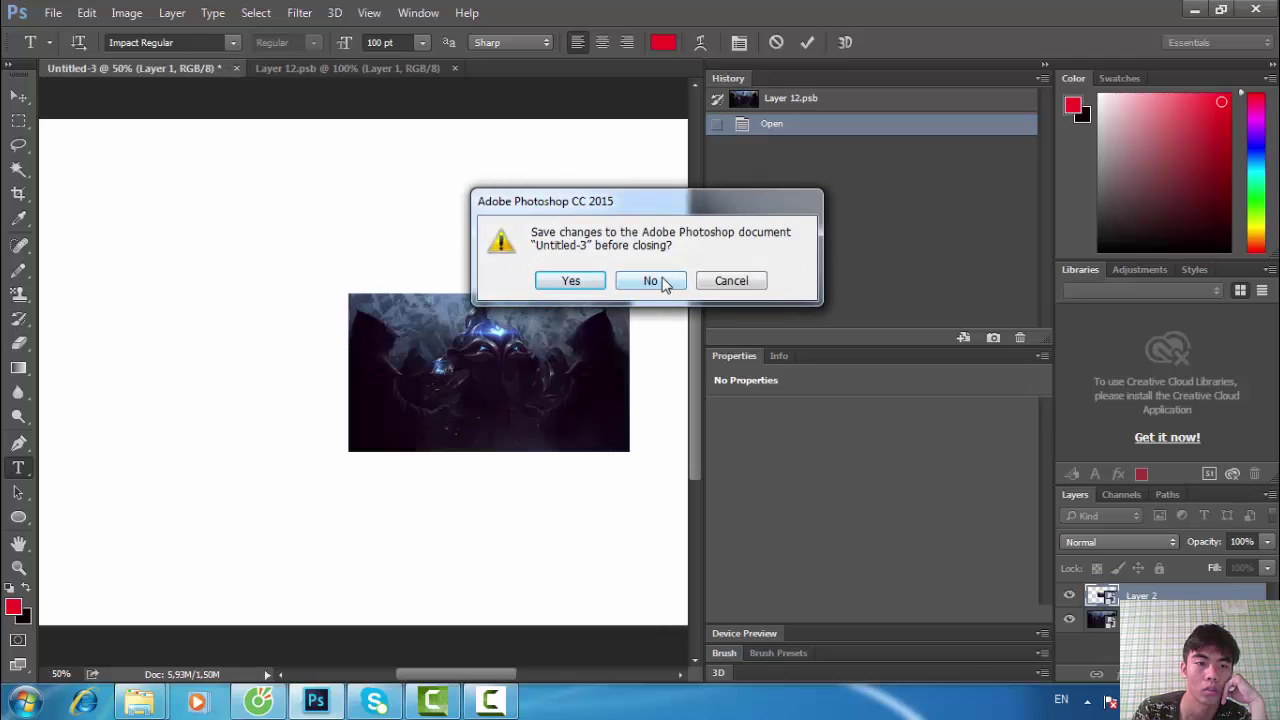
pyautogui.click(664, 284)
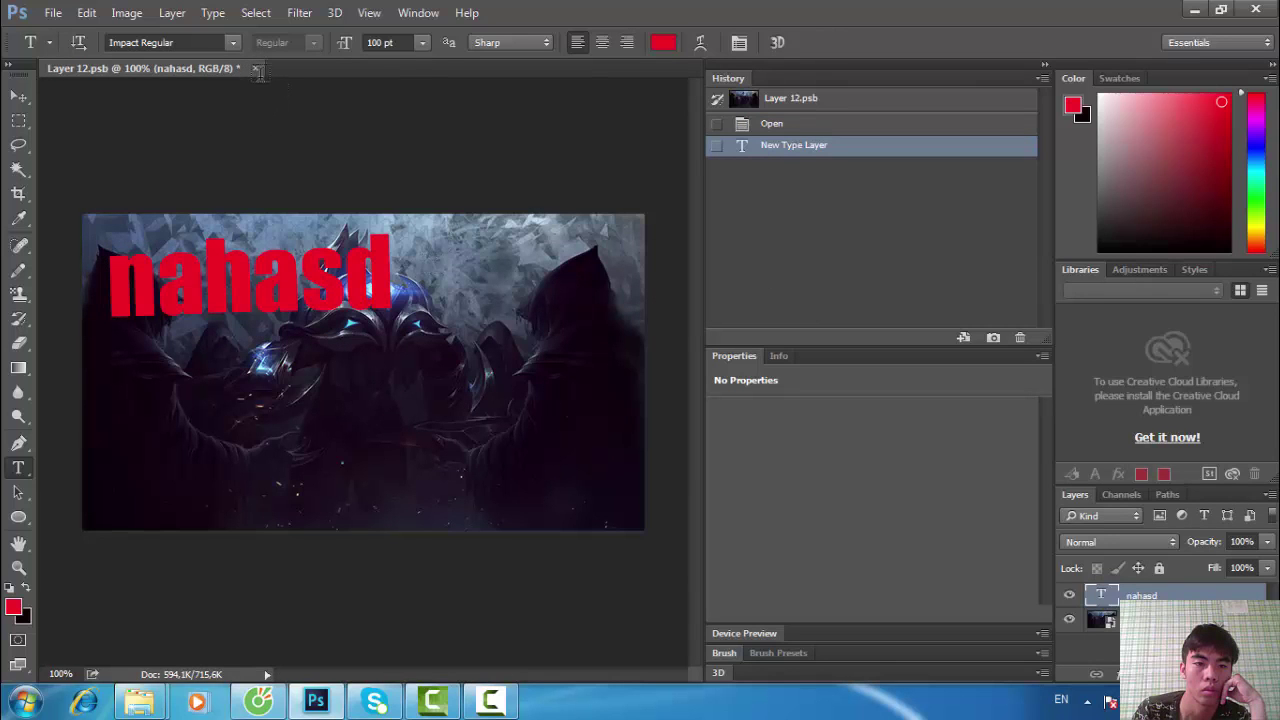
pyautogui.click(255, 68)
pyautogui.click(650, 281)
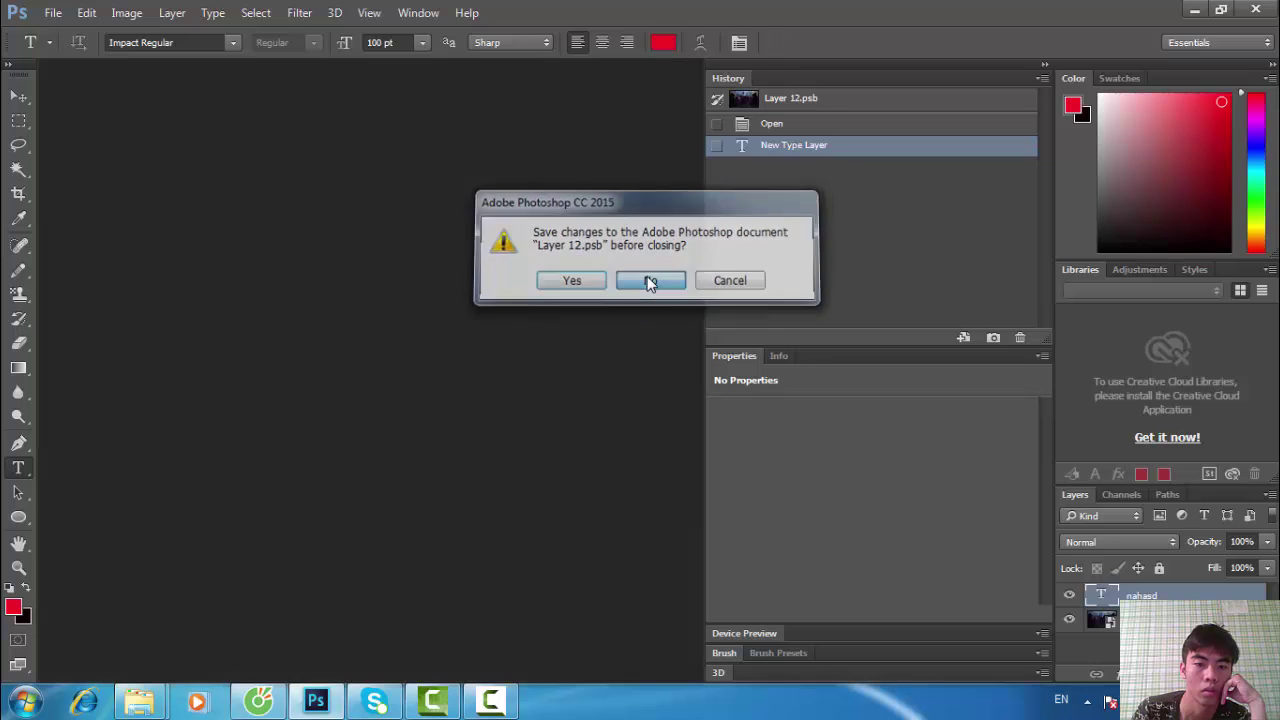
# Create a new custom document 1920 pixels wide and 1080 pixels high.
pyautogui.click(53, 12)
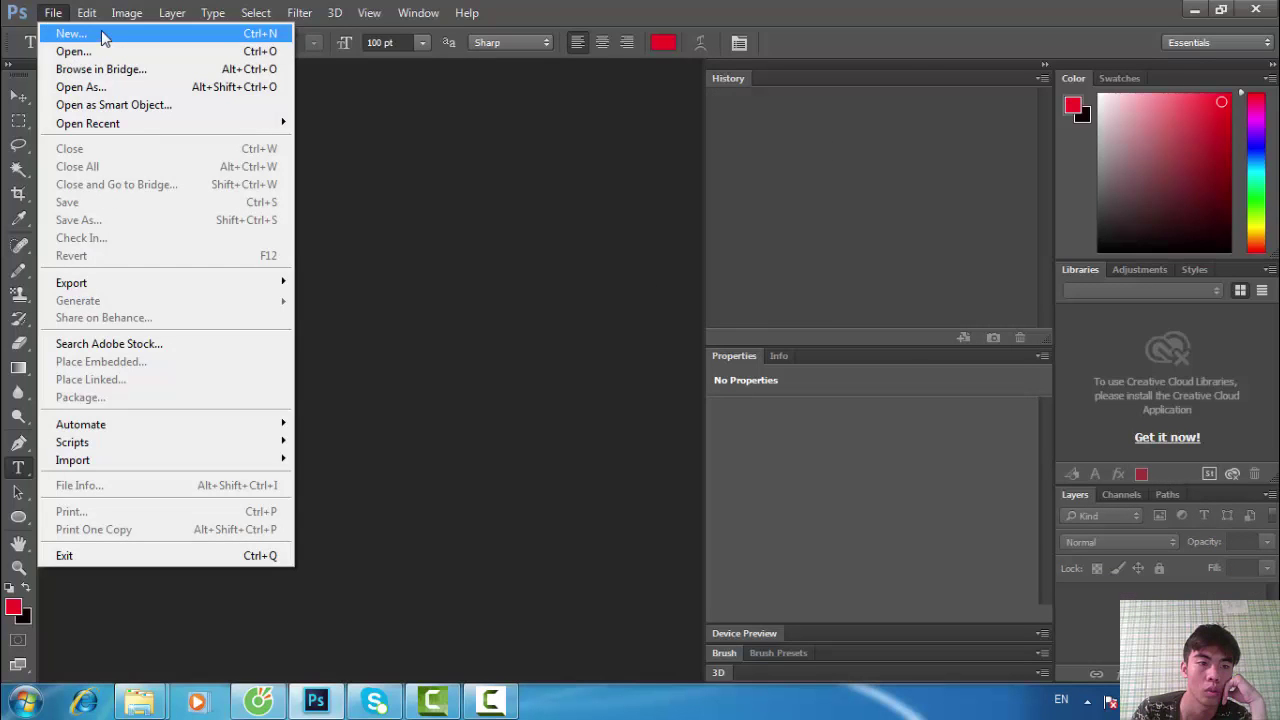
pyautogui.click(101, 32)
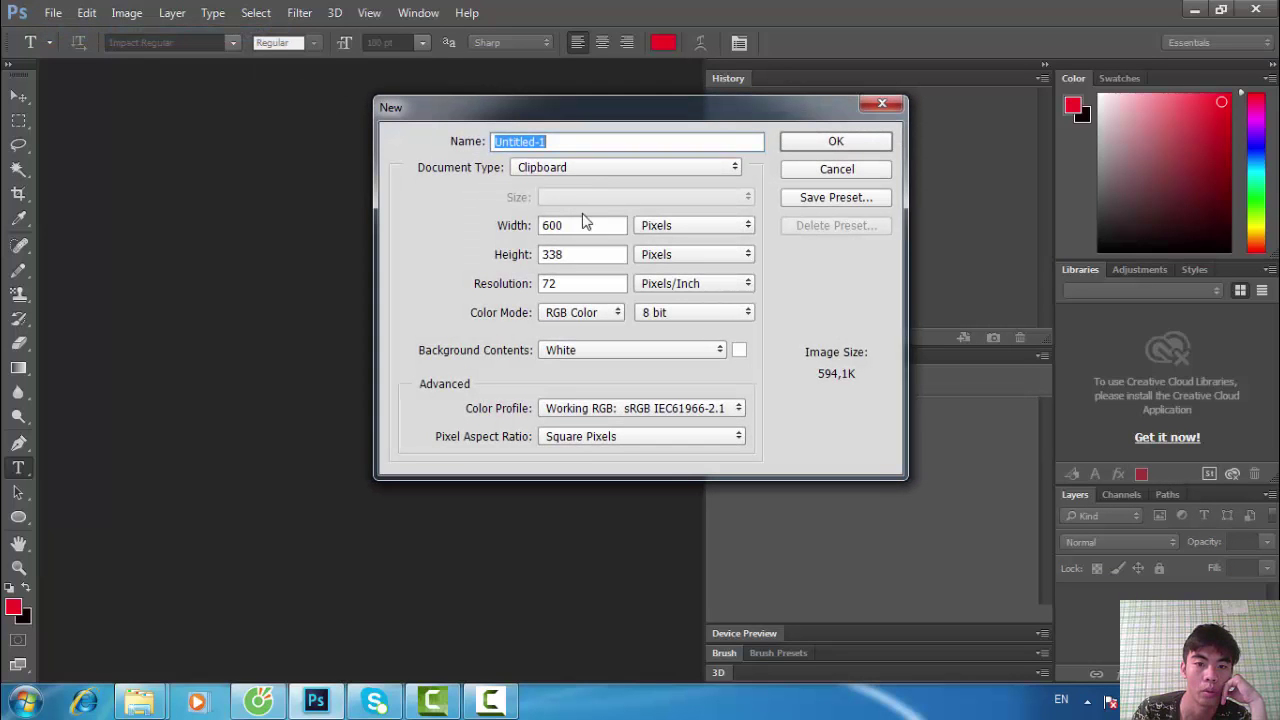
pyautogui.click(593, 166)
pyautogui.click(545, 370)
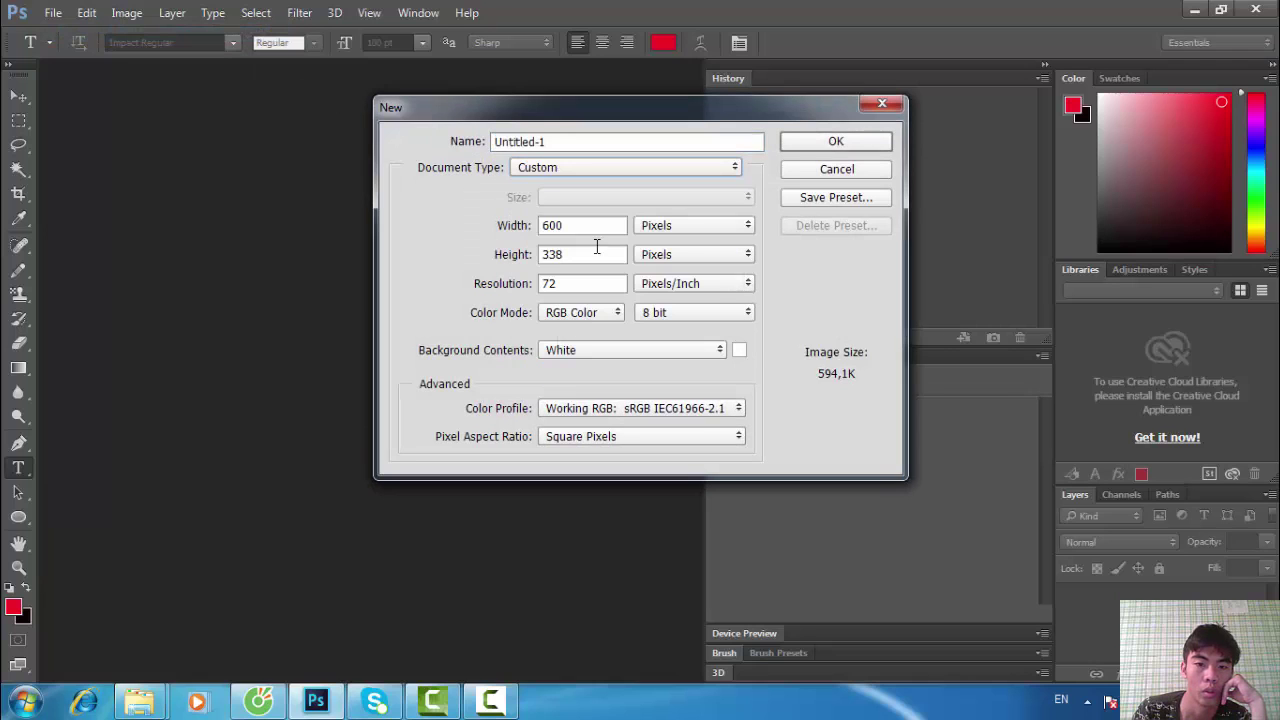
pyautogui.write('1')
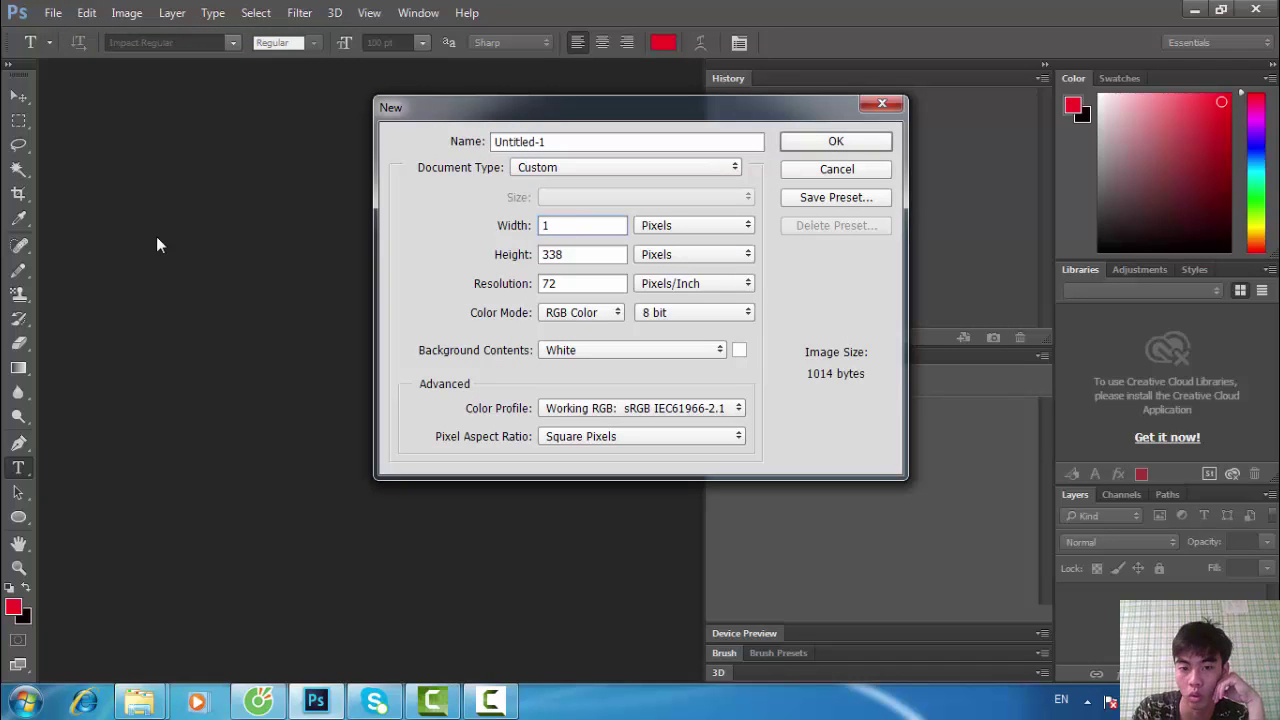
pyautogui.write('920')
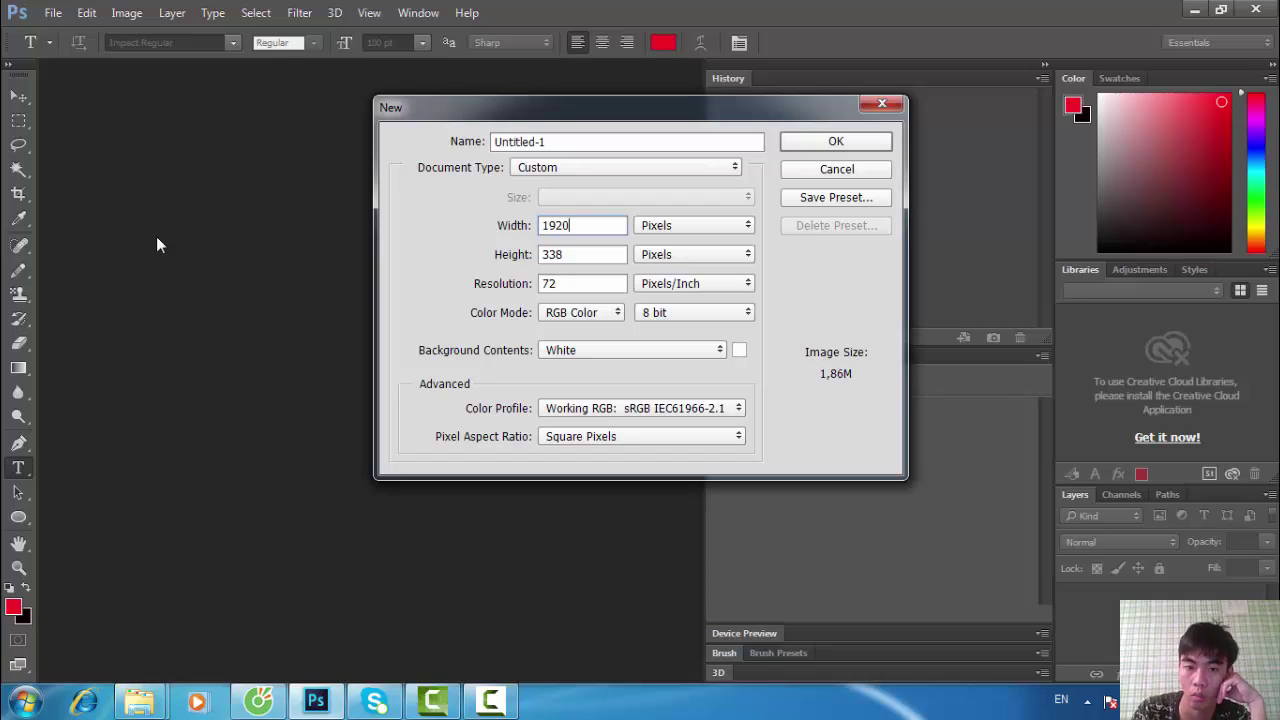
pyautogui.moveTo(572, 254); pyautogui.dragTo(414, 275)
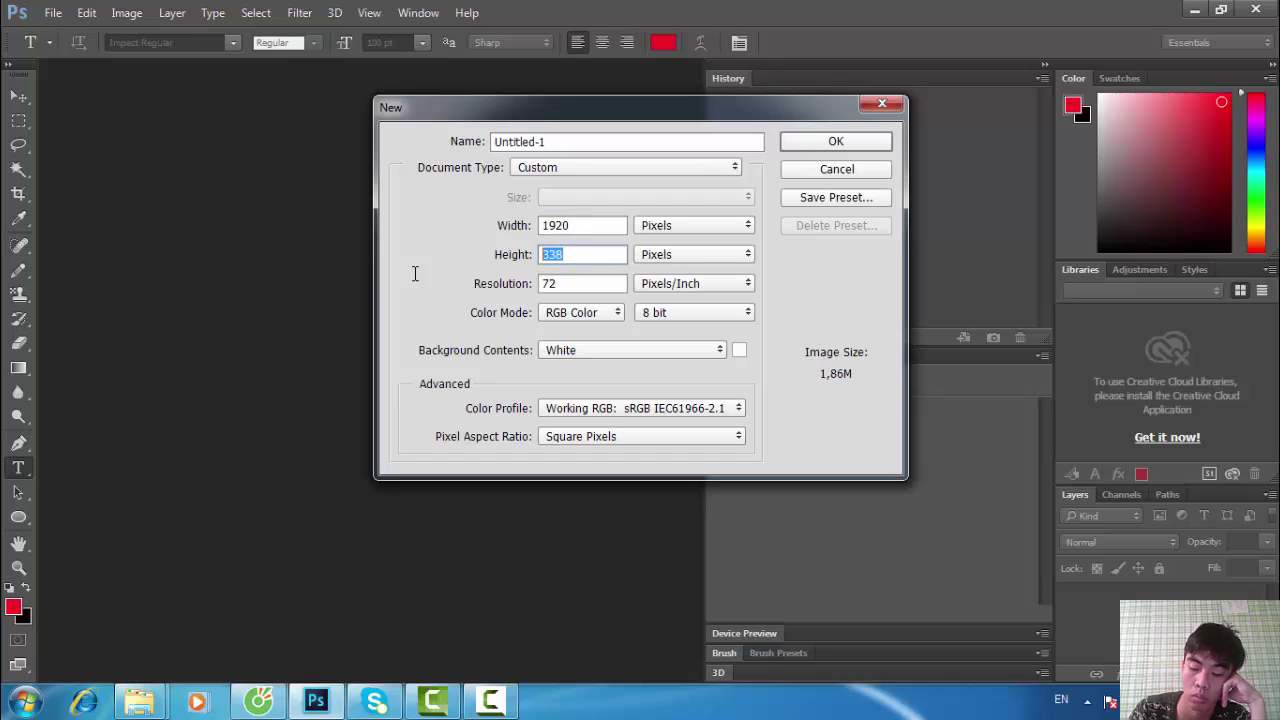
pyautogui.write('1080')
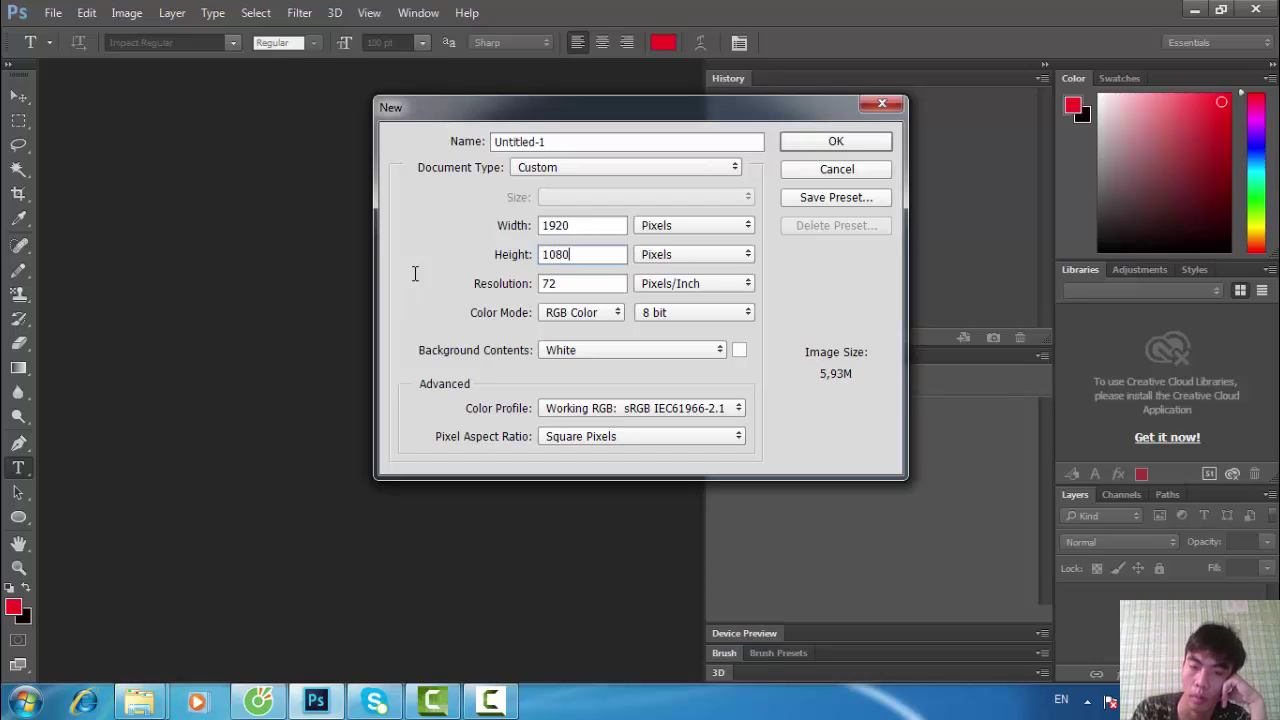
pyautogui.click(836, 142)
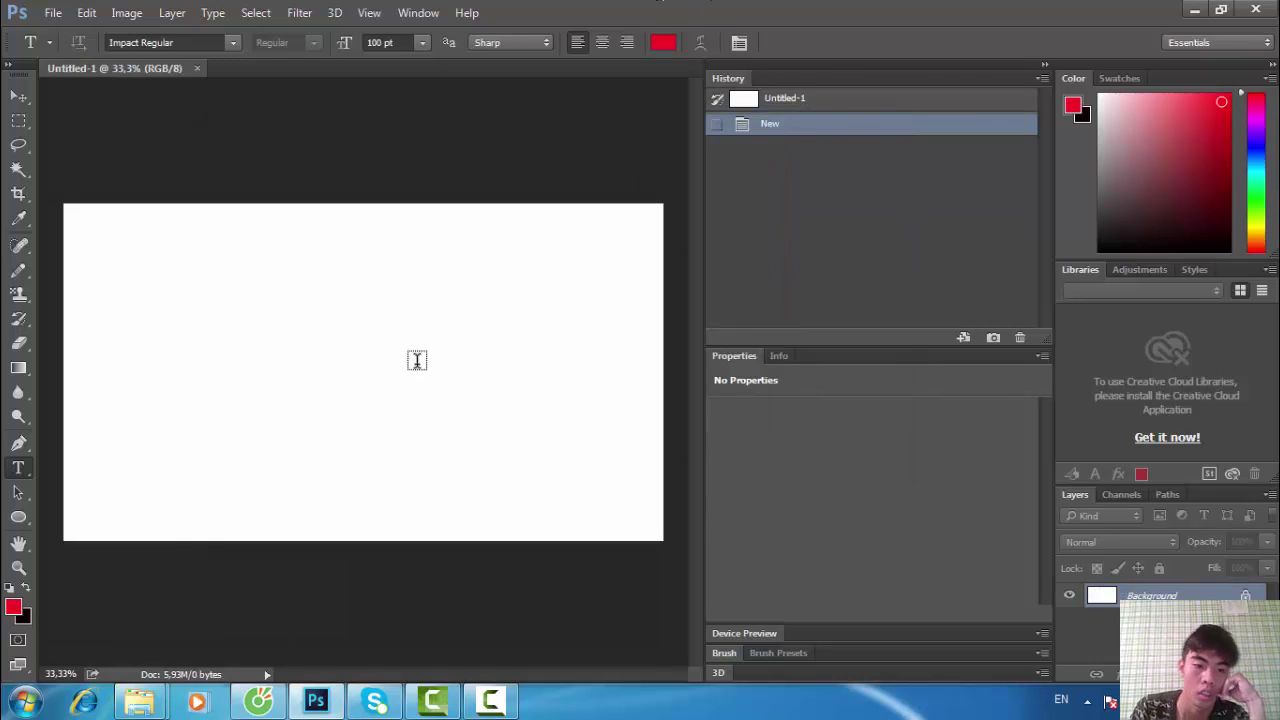
# Paste the copied artwork into the blank document and convert its layer to a smart object.
pyautogui.hotkey('ctrl', 'v')
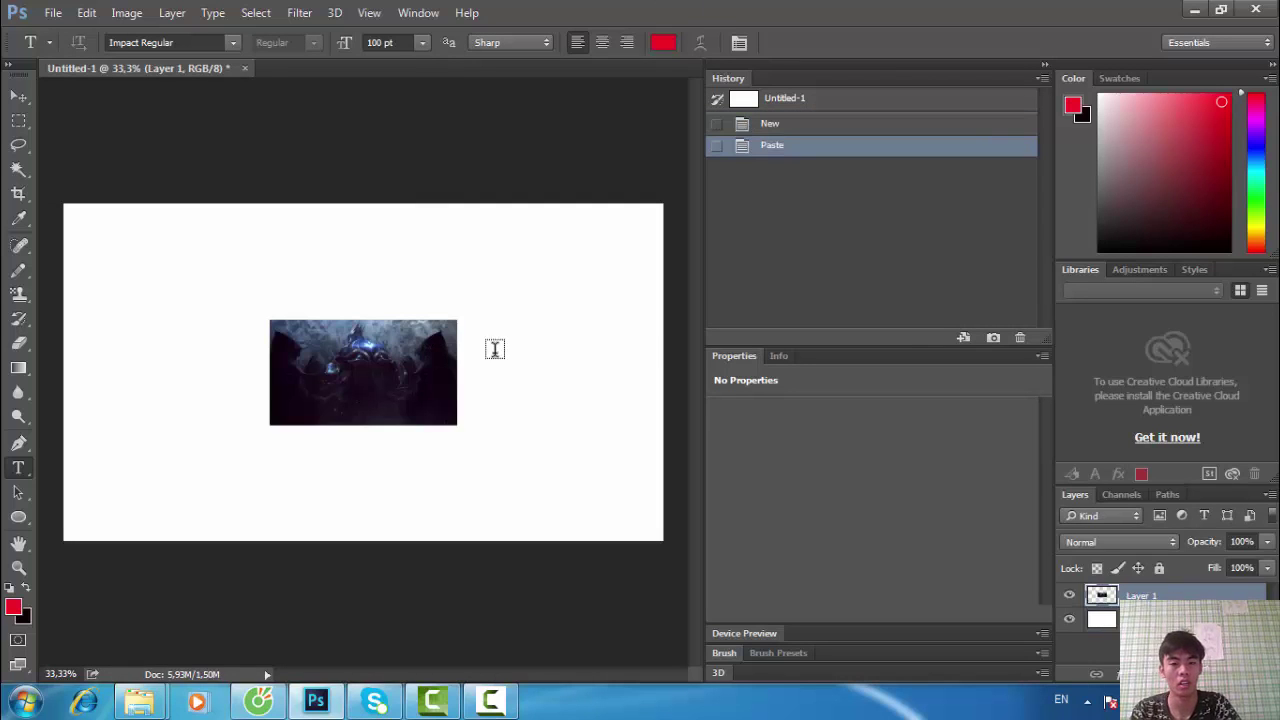
pyautogui.click(1270, 494)
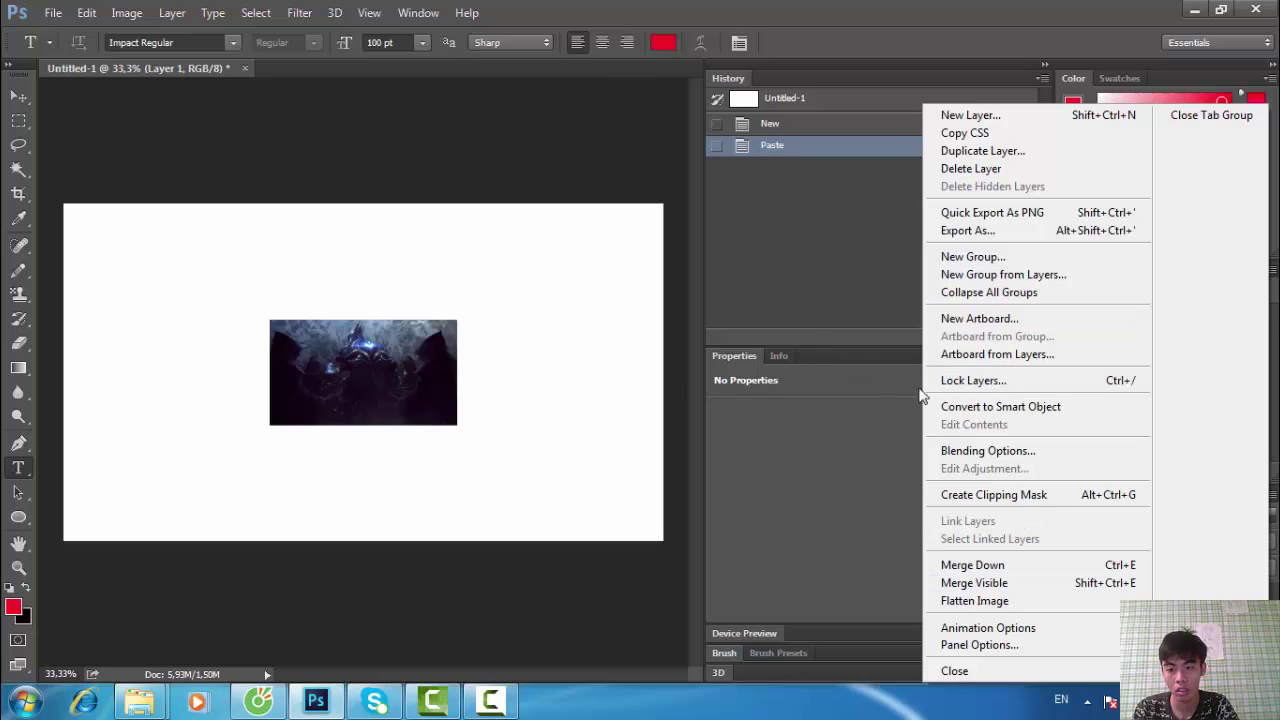
pyautogui.click(612, 594)
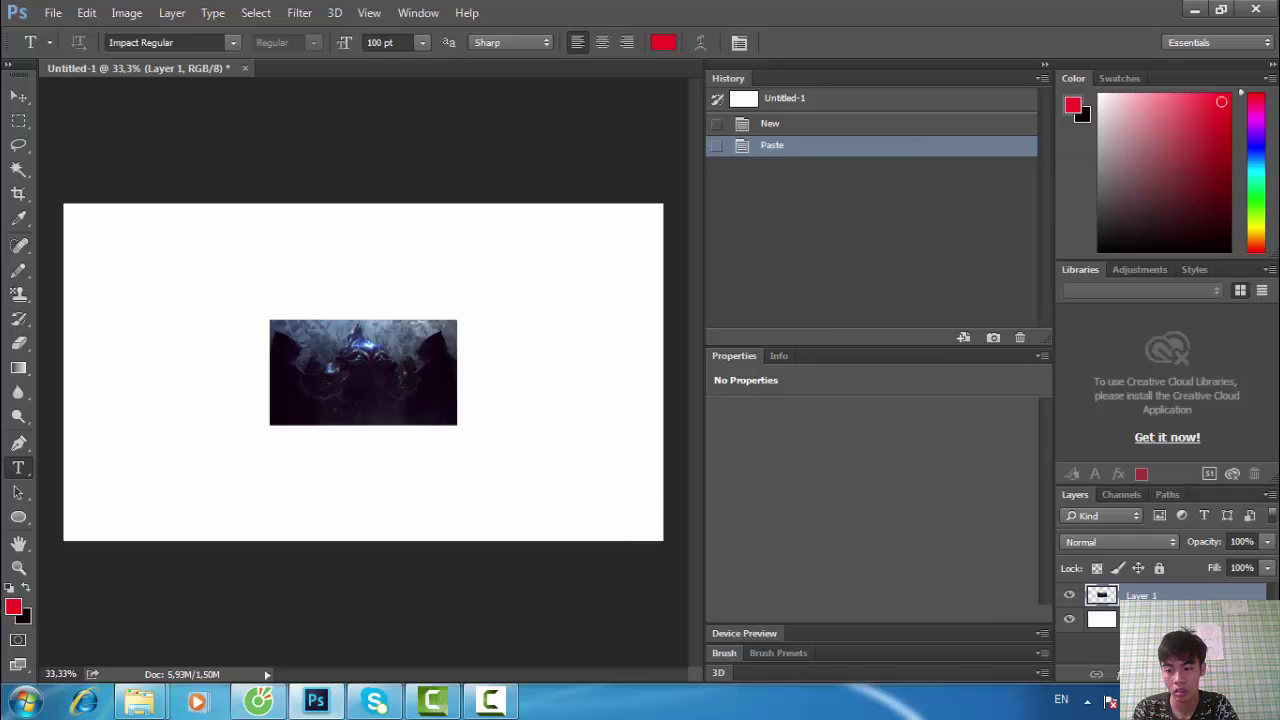
pyautogui.rightClick(1208, 596)
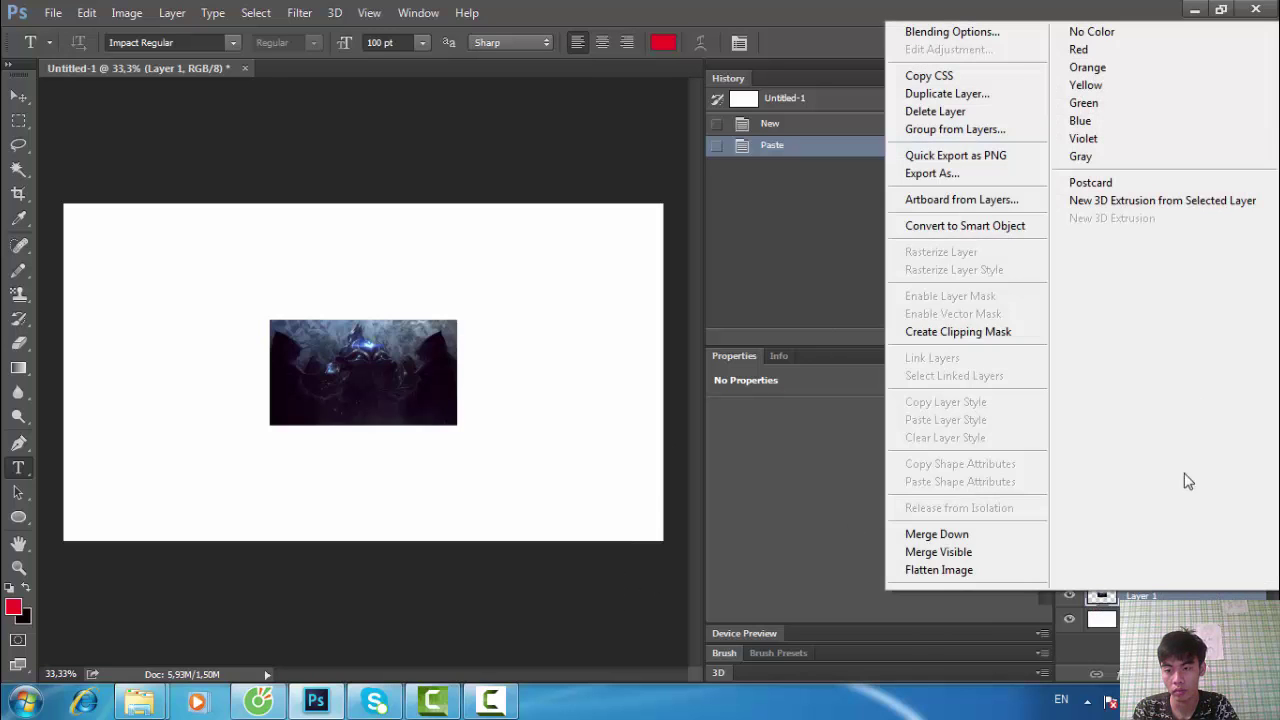
pyautogui.click(987, 224)
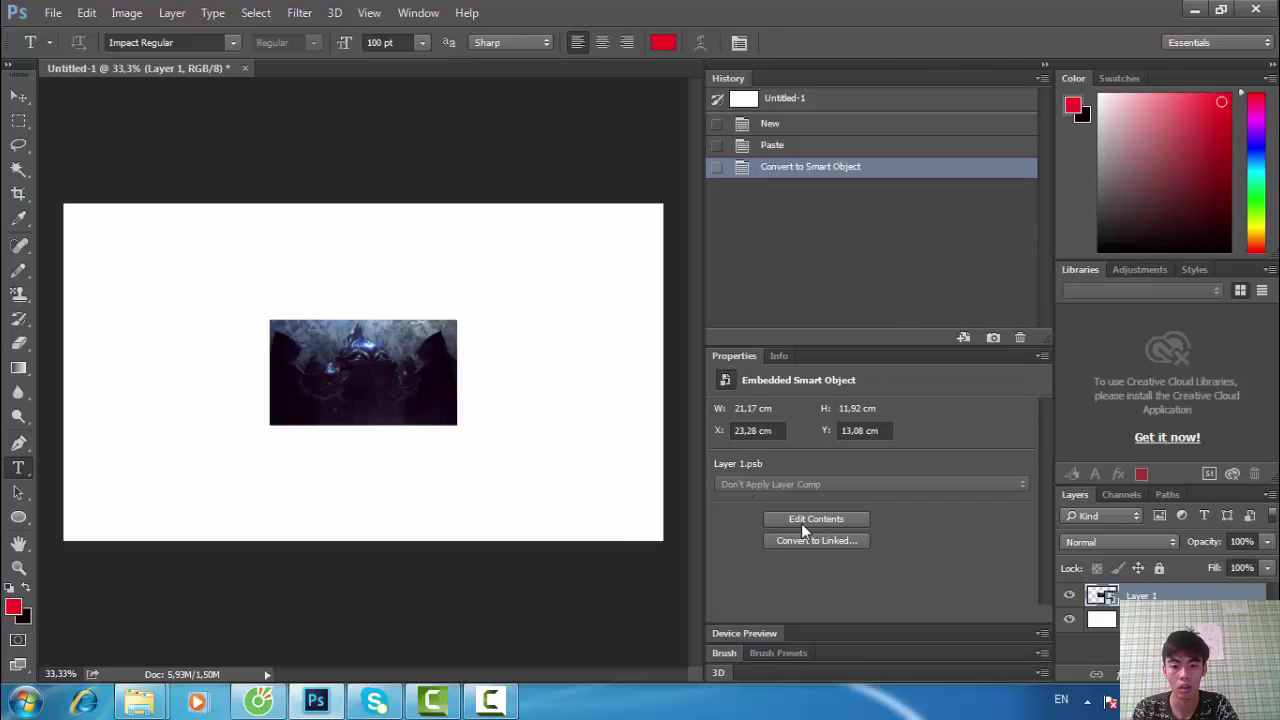
# Open the smart object's contents and add a text box reading "zed max" across the upper part of the image.
pyautogui.click(806, 522)
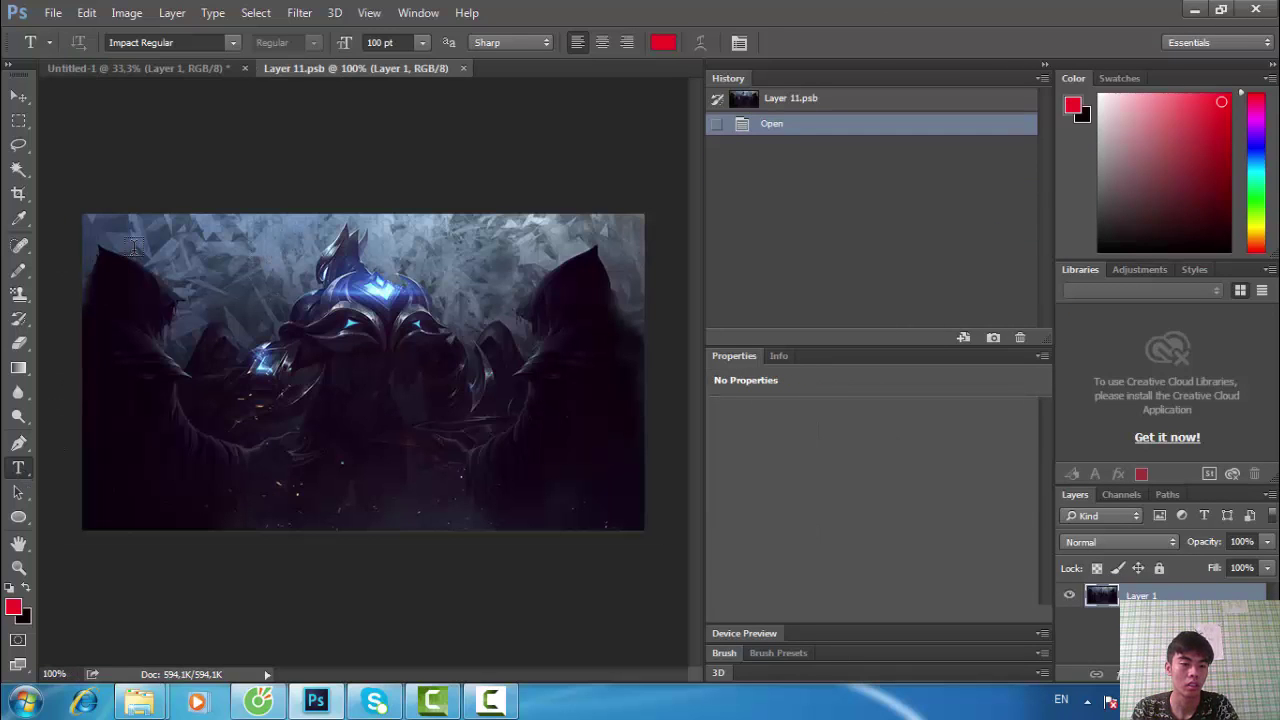
pyautogui.moveTo(134, 250); pyautogui.dragTo(448, 309)
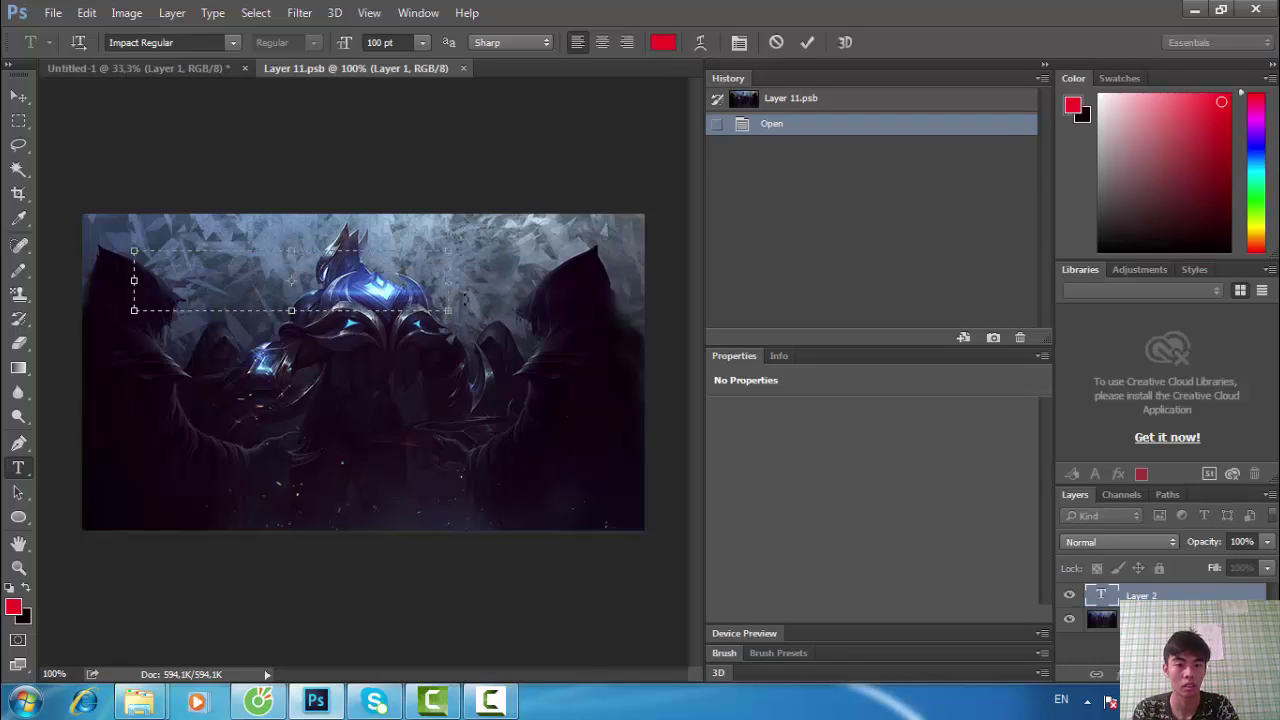
pyautogui.moveTo(446, 284); pyautogui.dragTo(507, 282)
pyautogui.moveTo(321, 311); pyautogui.dragTo(325, 329)
pyautogui.write('Z')
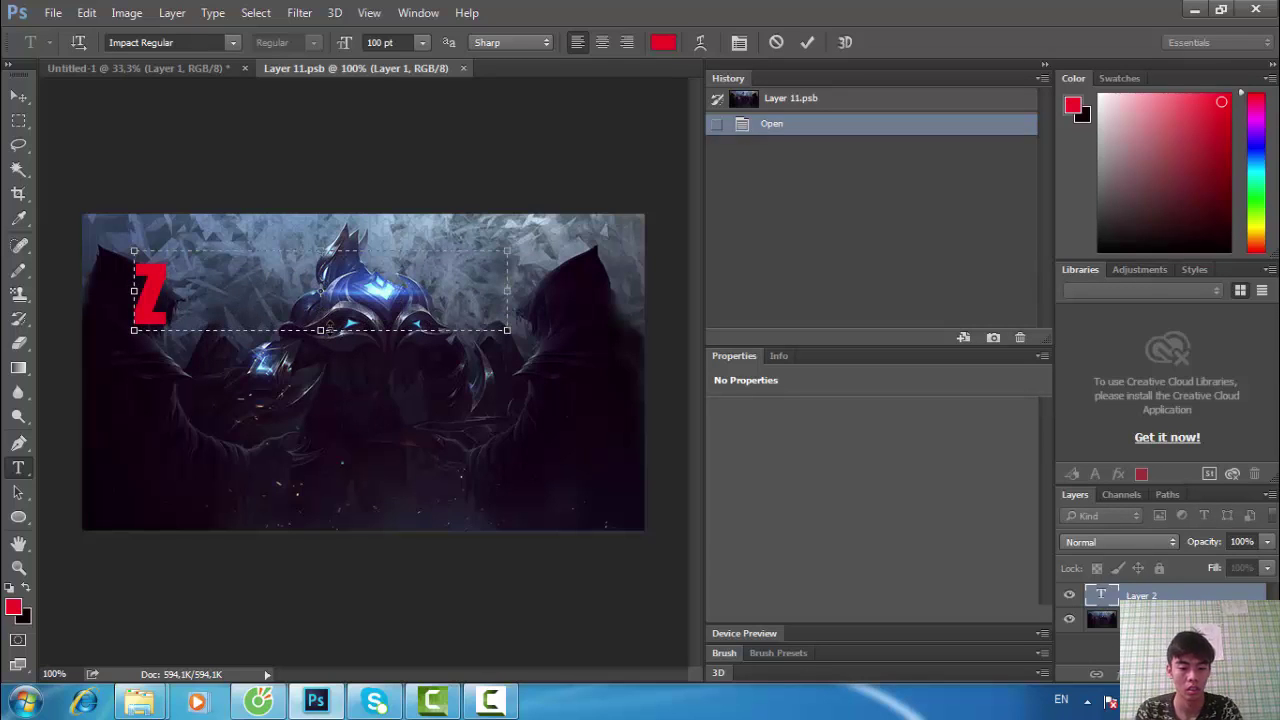
pyautogui.write('ed')
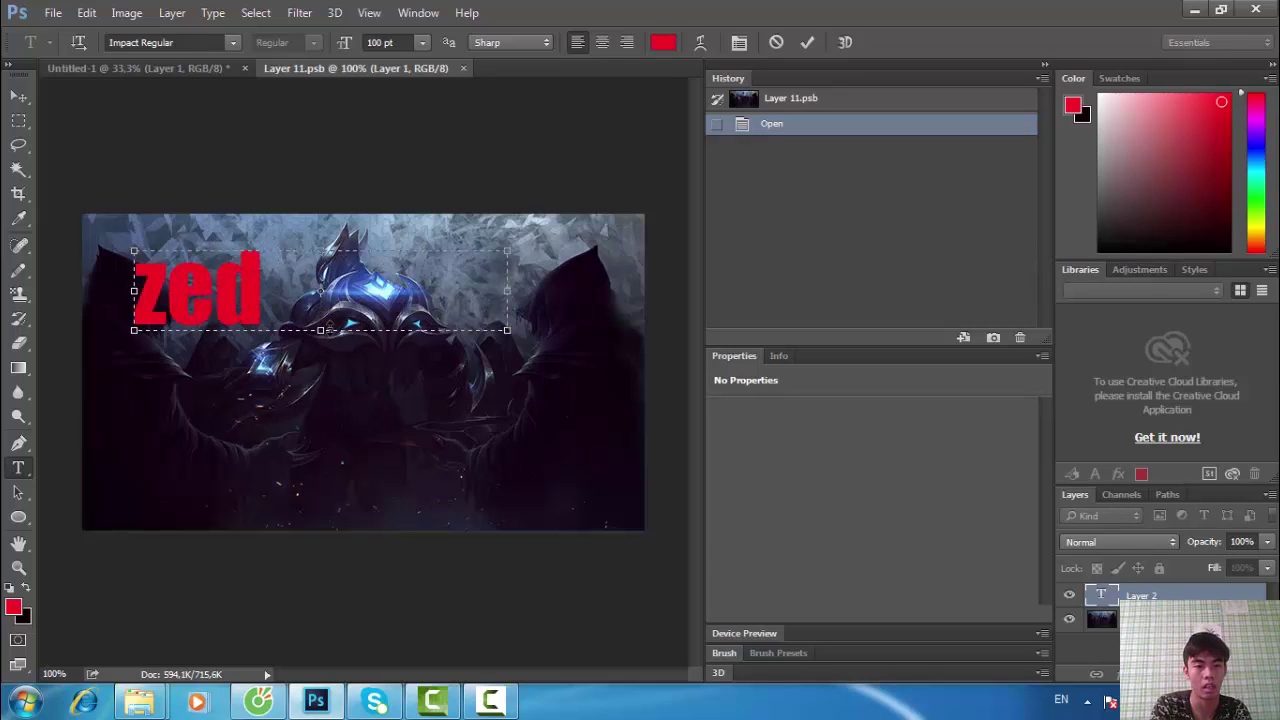
pyautogui.write(' mã')
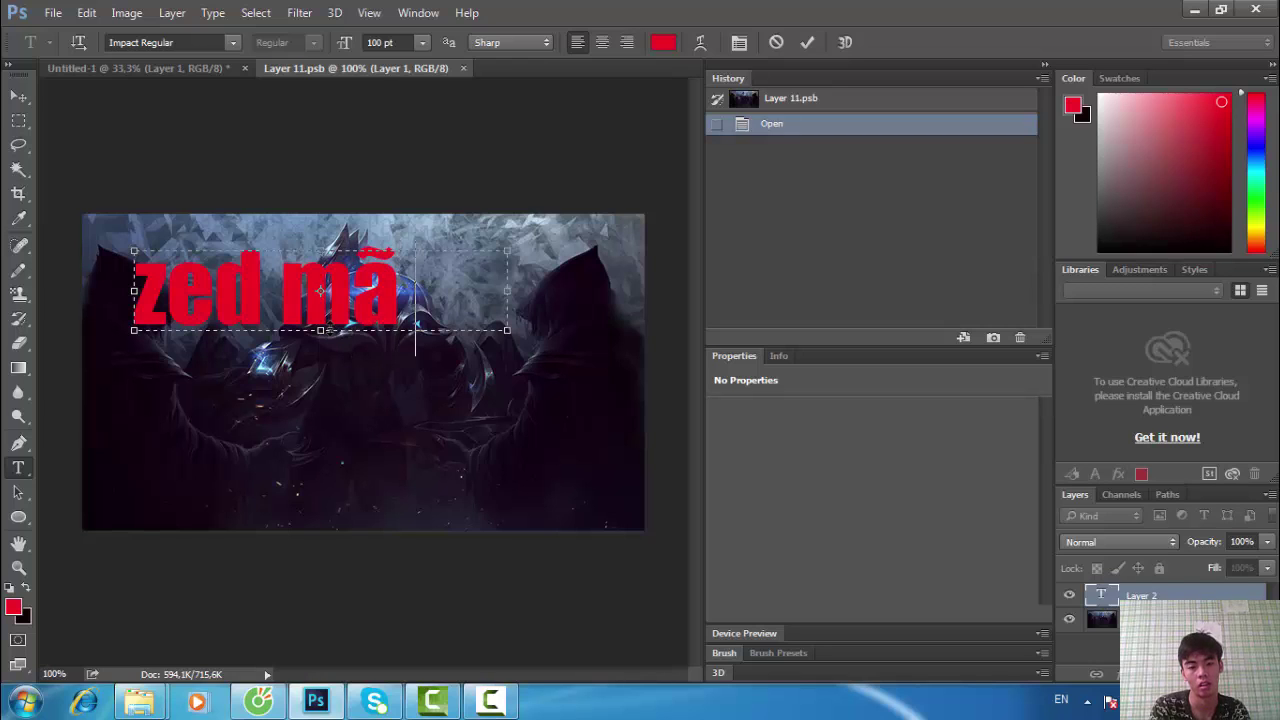
pyautogui.press('BackSpace')
pyautogui.write('ax')
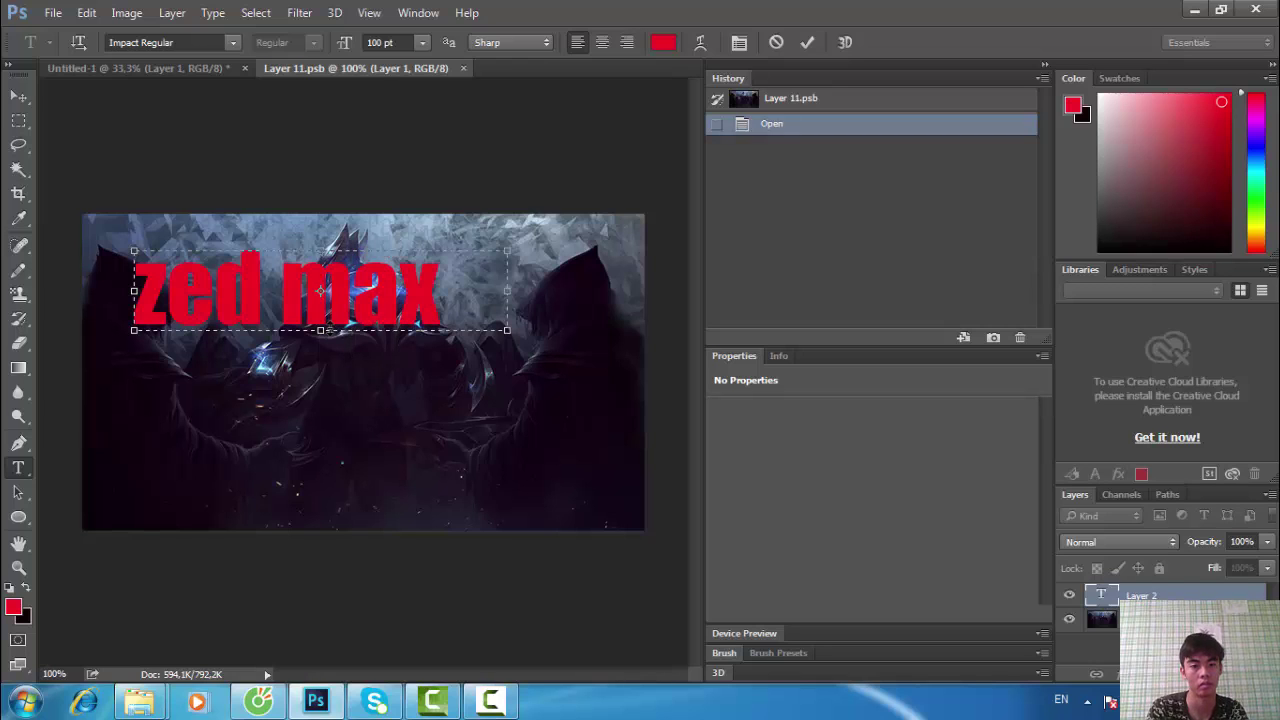
pyautogui.write('t')
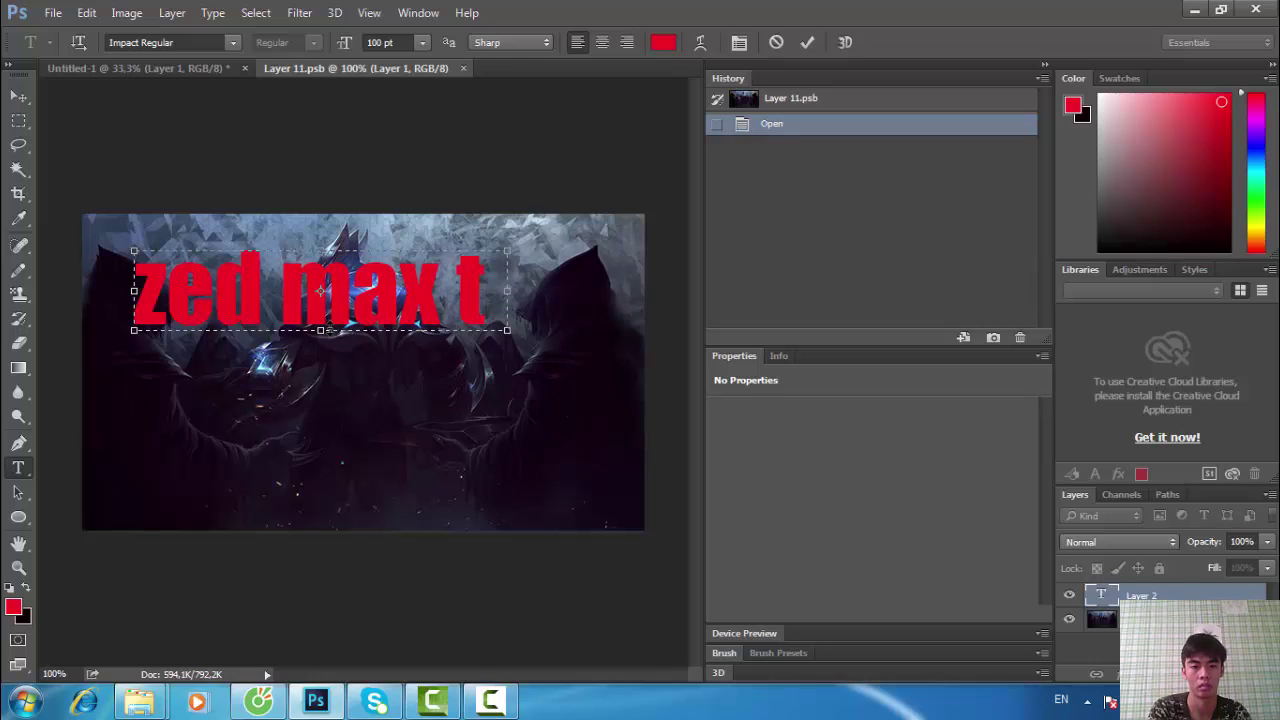
pyautogui.press('BackSpace')
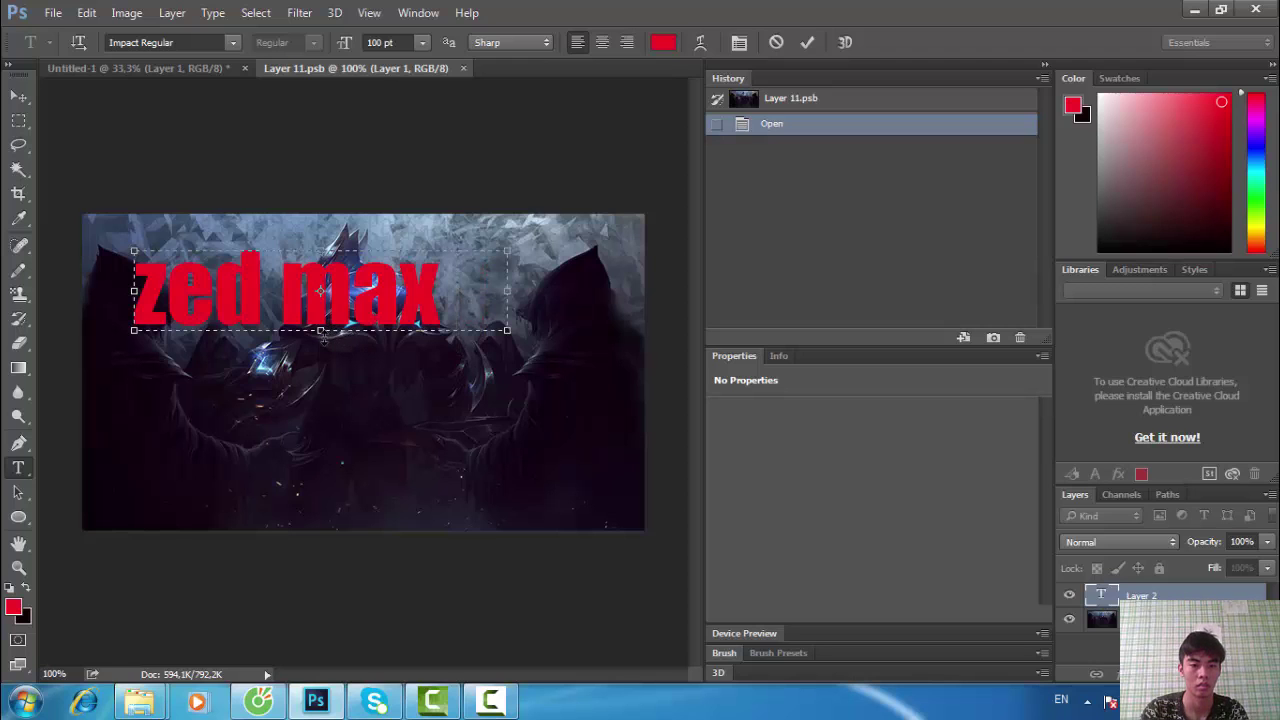
# Resize the "zed max" text box so it starts at the image's top edge and commit the text.
pyautogui.moveTo(324, 338)
pyautogui.mouseDown()
pyautogui.moveTo(321, 280)
pyautogui.moveTo(321, 337)
pyautogui.mouseUp()
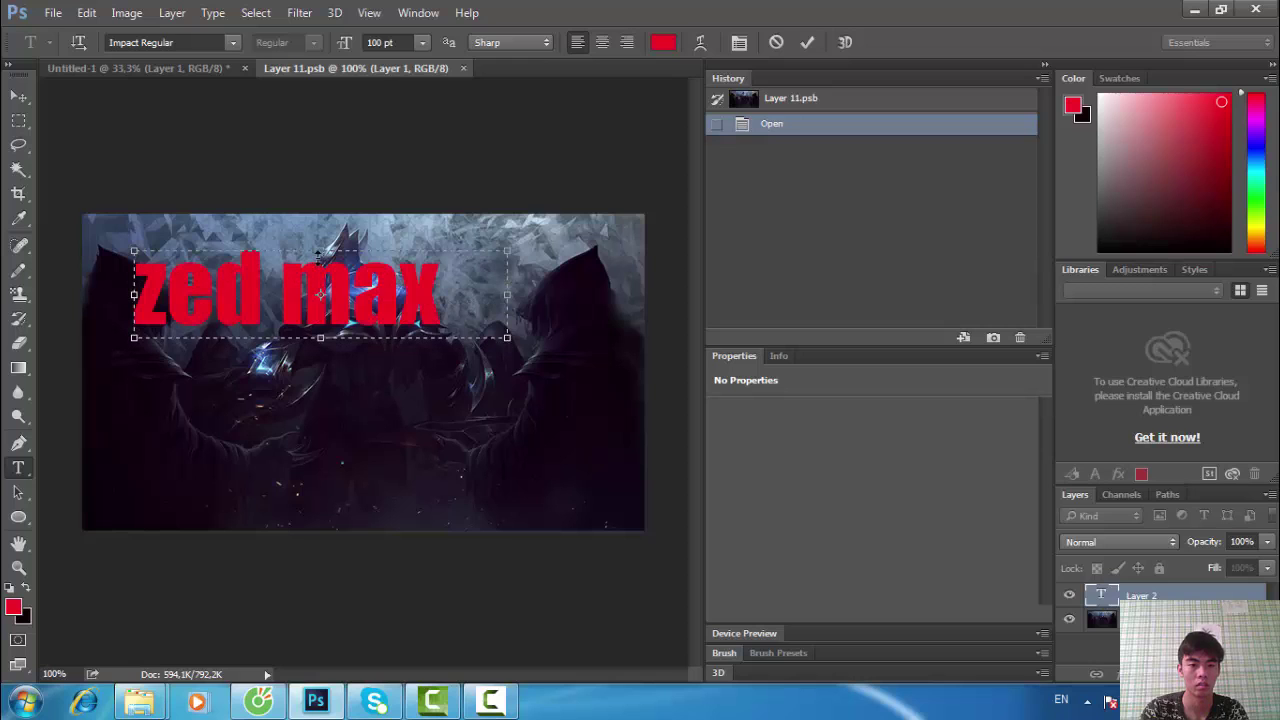
pyautogui.moveTo(318, 255); pyautogui.dragTo(320, 213)
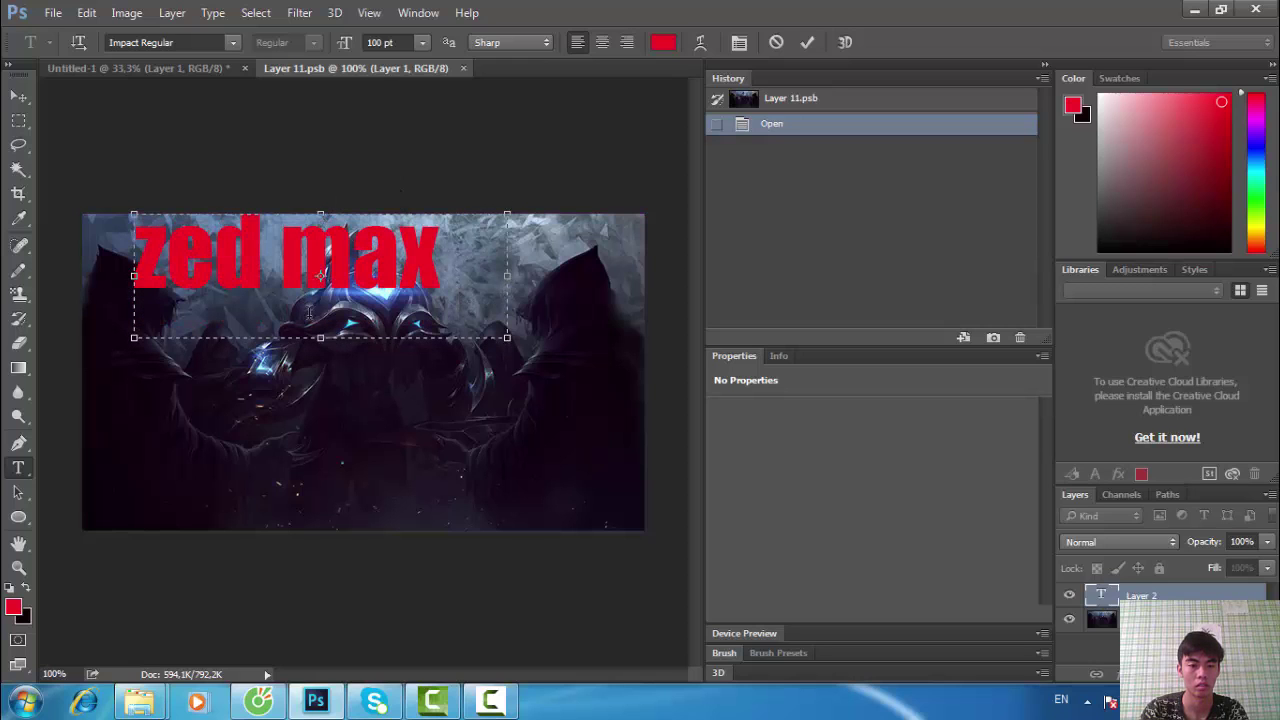
pyautogui.moveTo(320, 338); pyautogui.dragTo(320, 313)
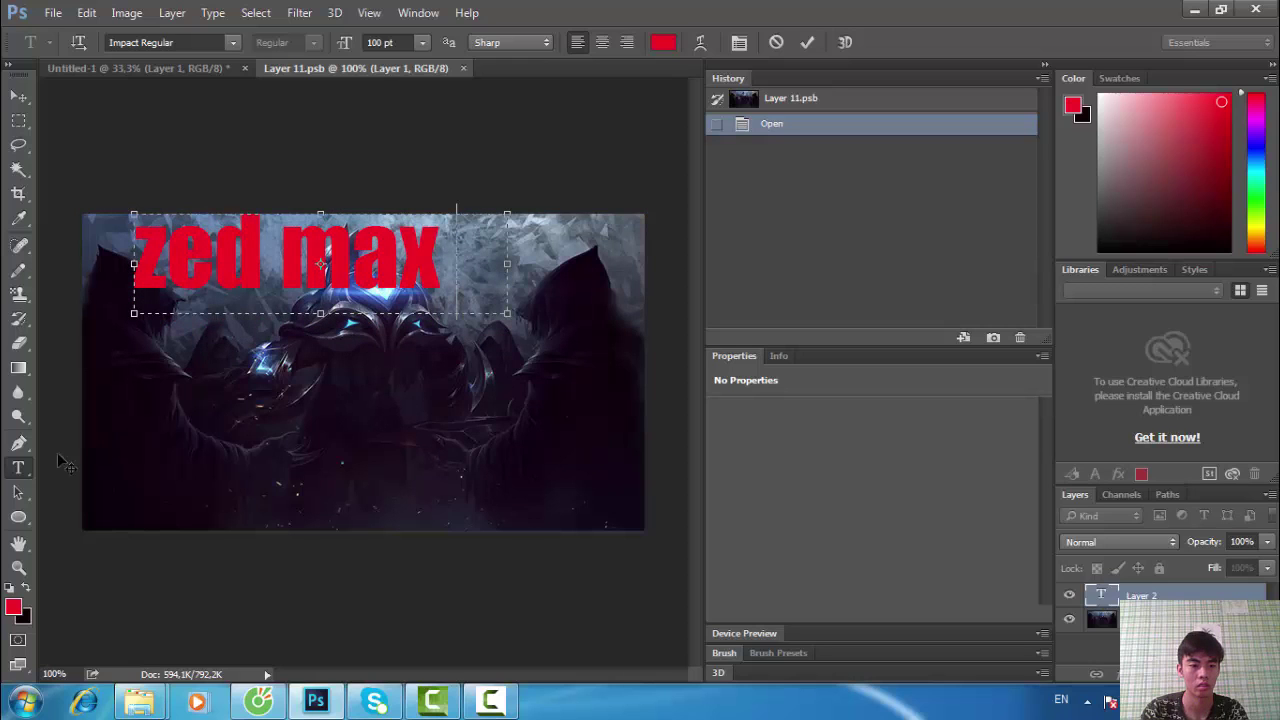
pyautogui.click(18, 98)
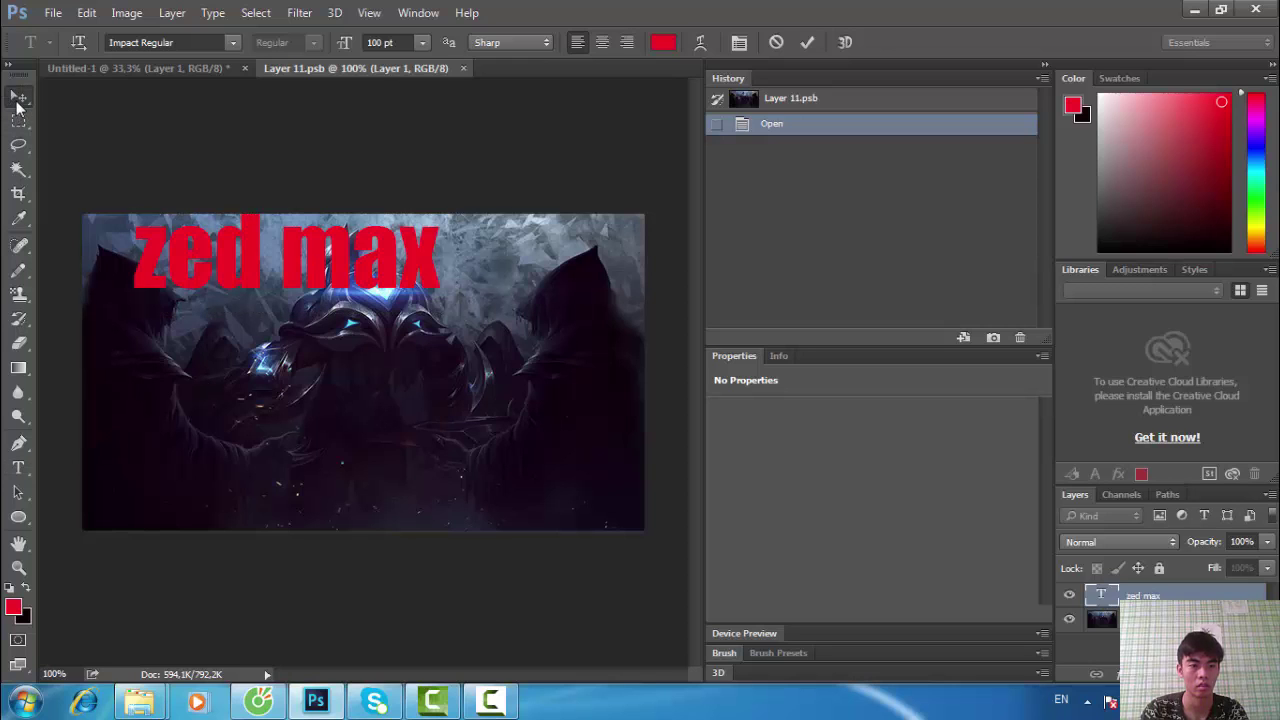
# Add a second text box below "zed max" reading "max tốc độ", widening it so the whole phrase fits on one line.
pyautogui.click(18, 467)
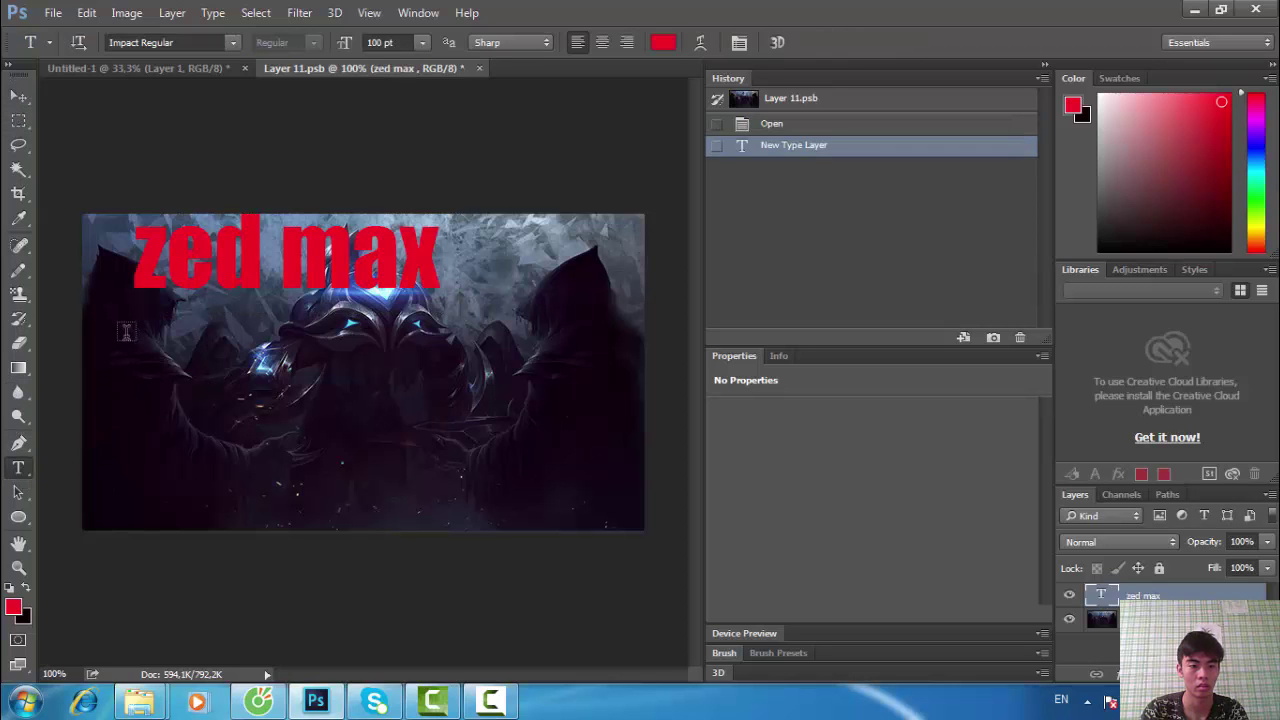
pyautogui.moveTo(128, 342); pyautogui.dragTo(440, 424)
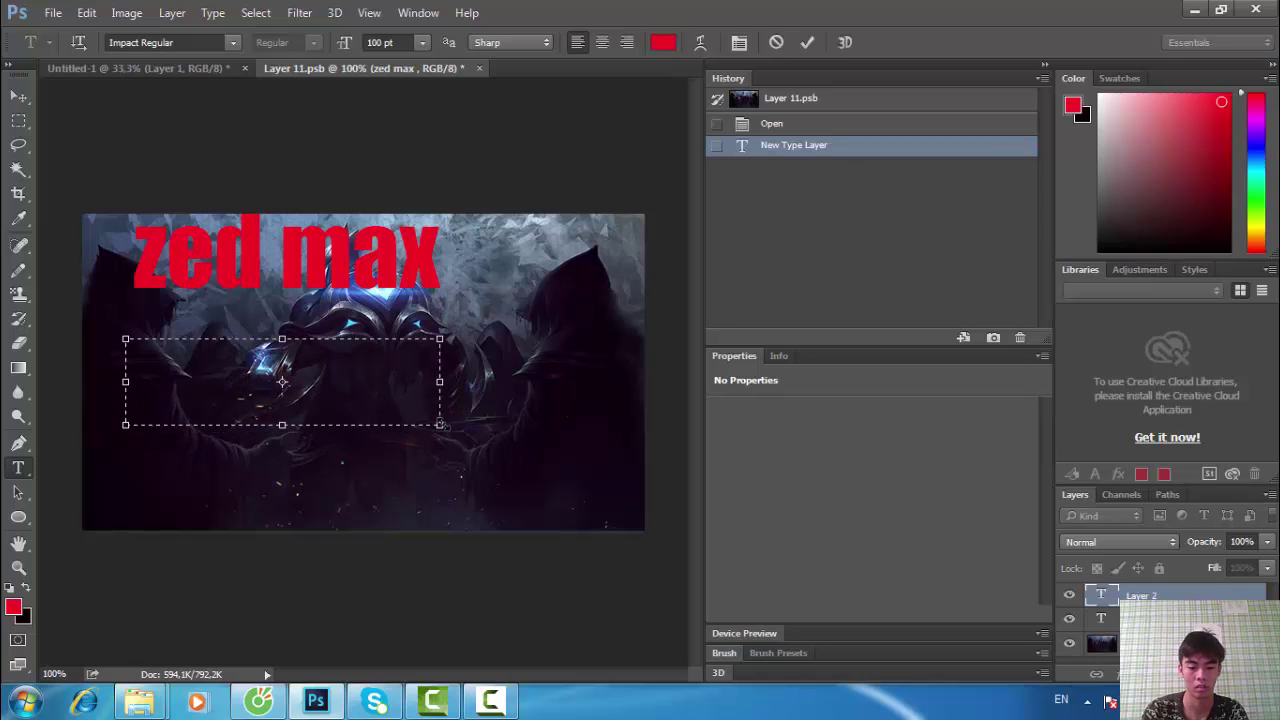
pyautogui.write('max')
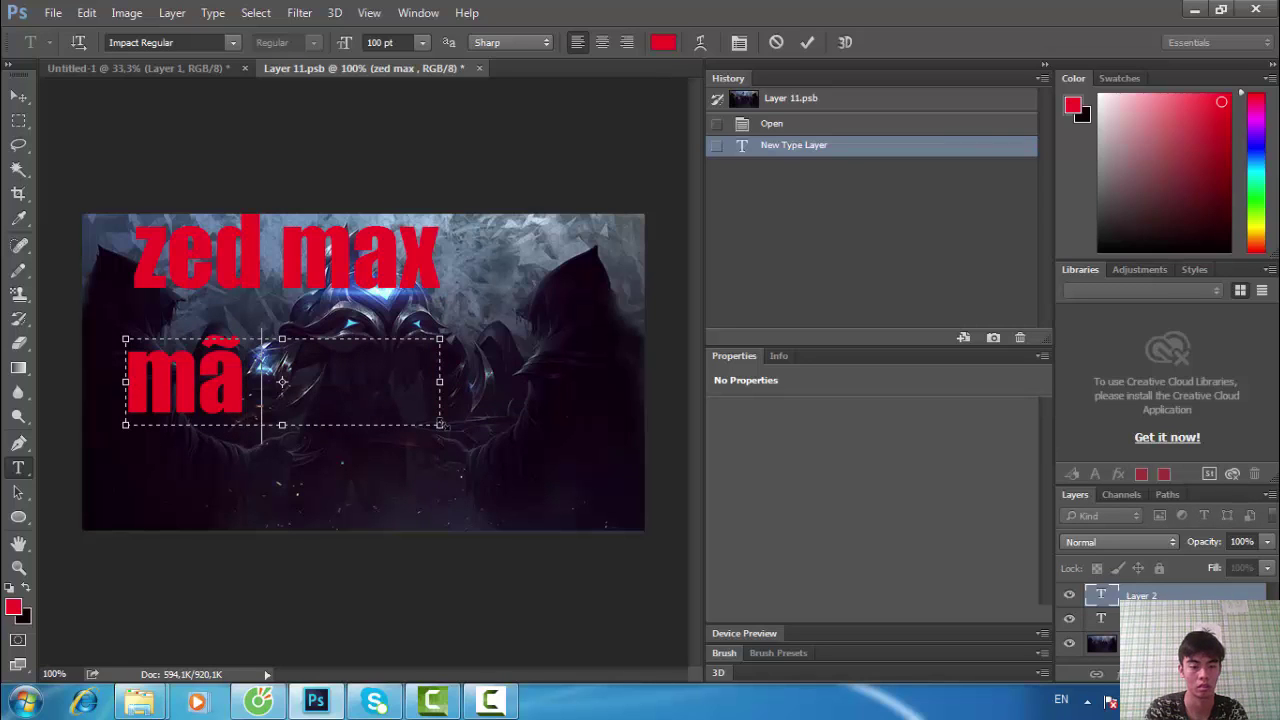
pyautogui.write('x')
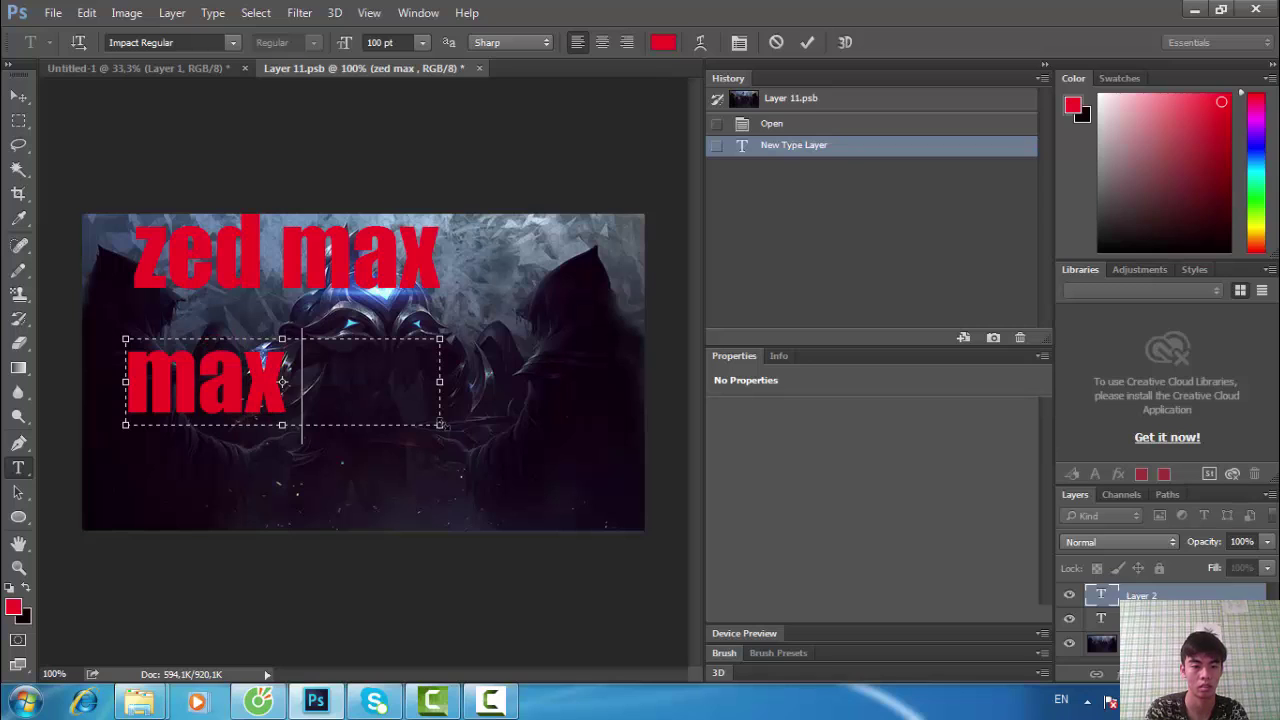
pyautogui.write(' t')
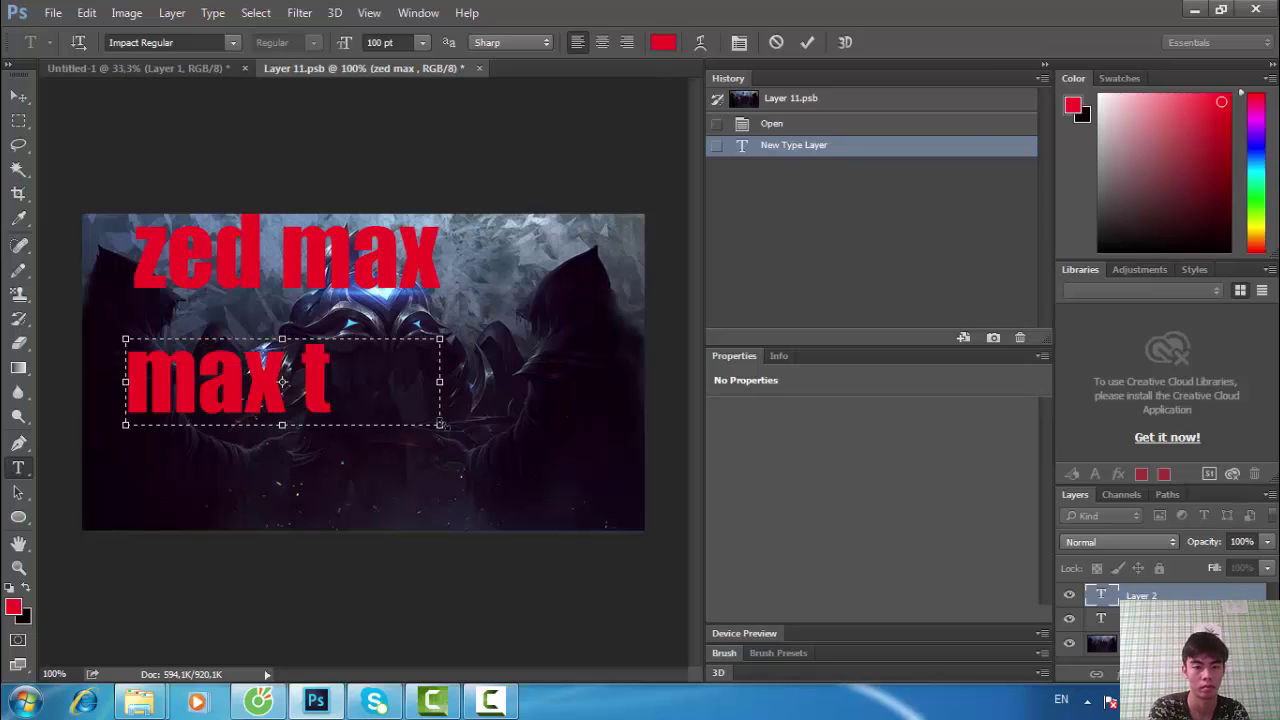
pyautogui.write('oos')
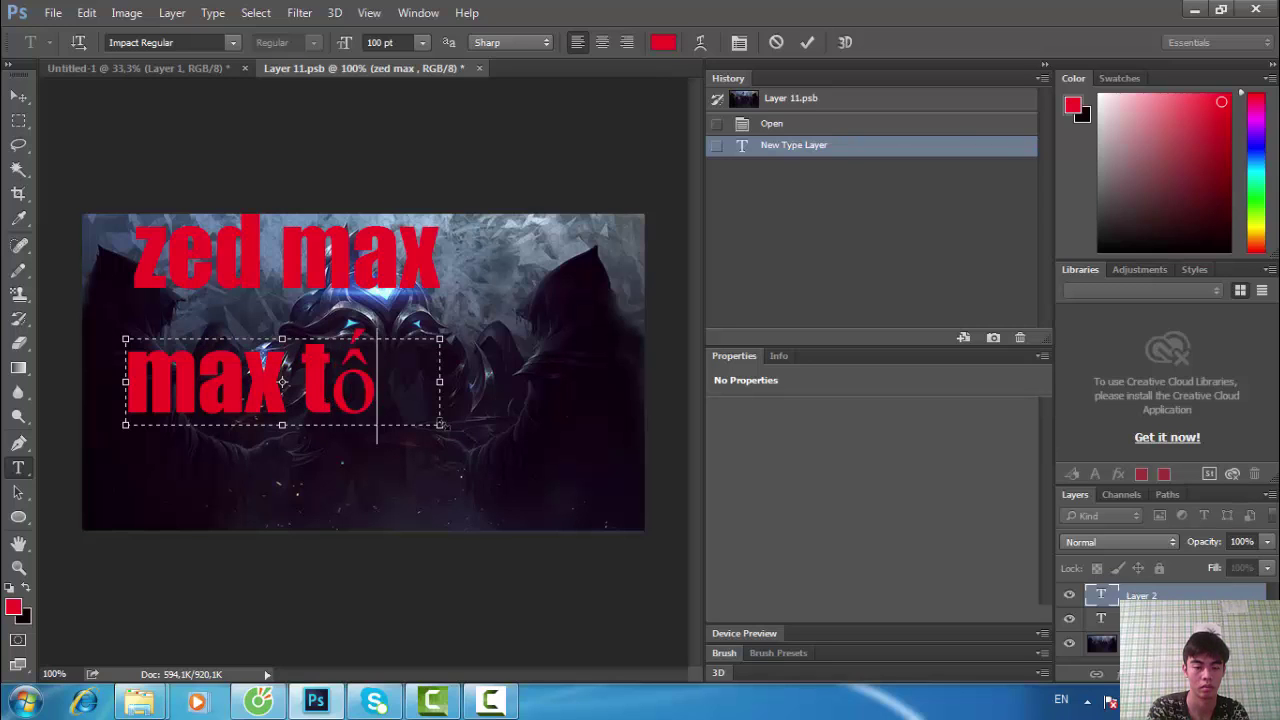
pyautogui.write('c')
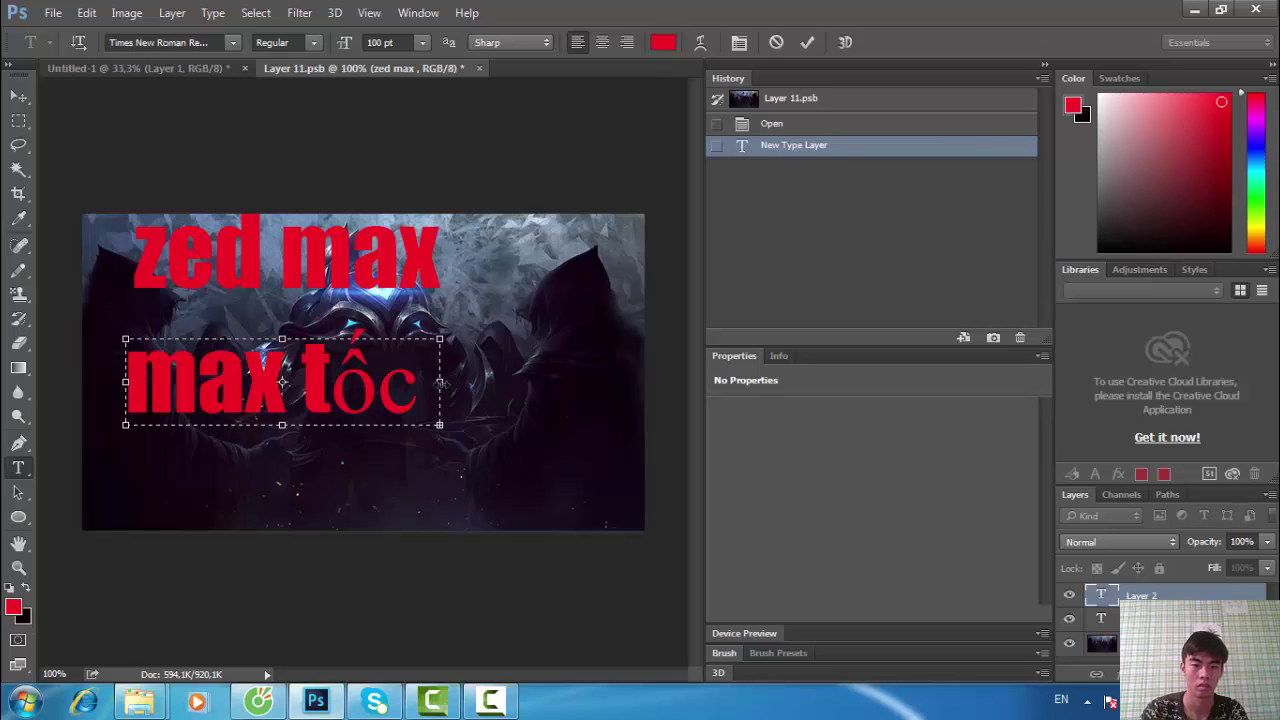
pyautogui.write(' đo')
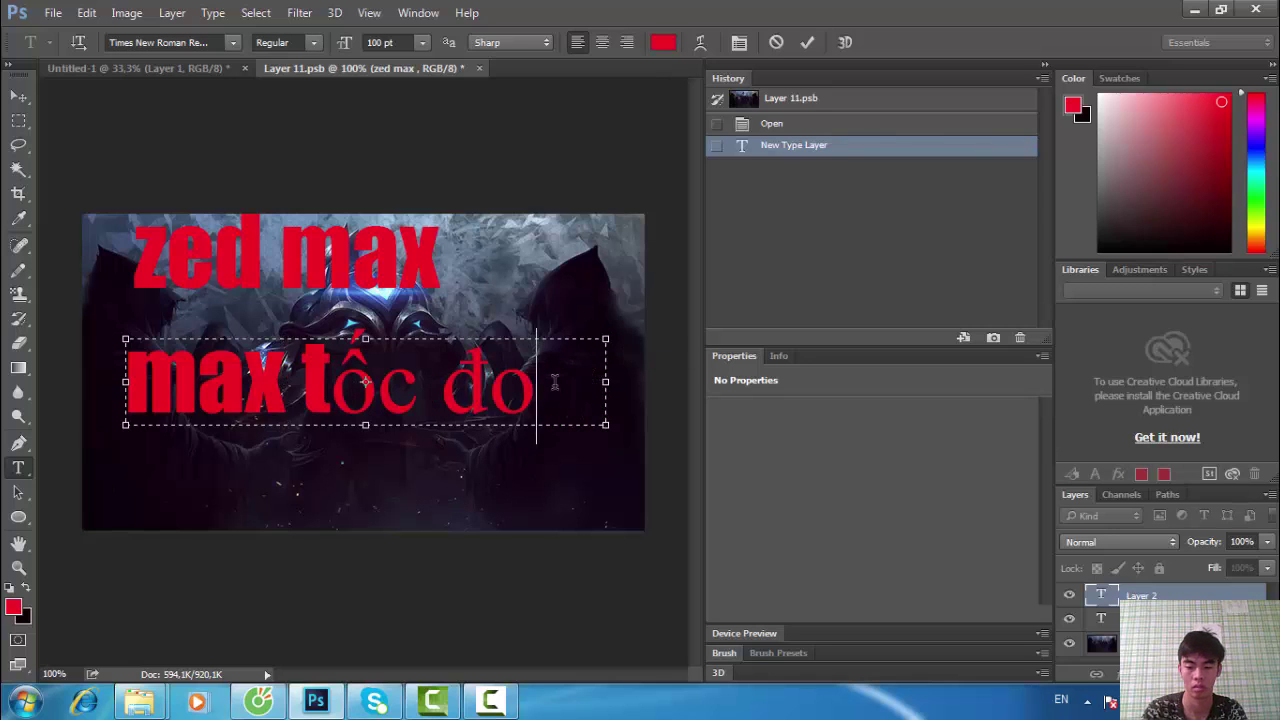
pyautogui.write('o')
pyautogui.press('BackSpace')
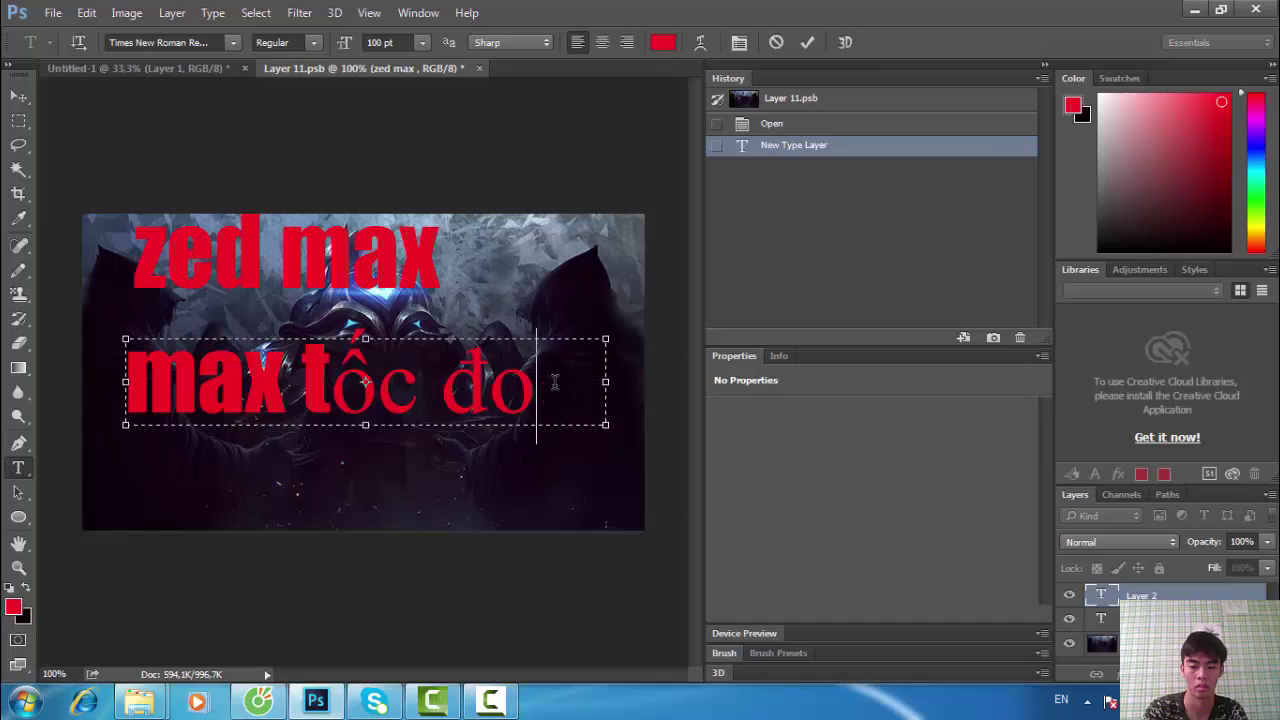
pyautogui.write('j')
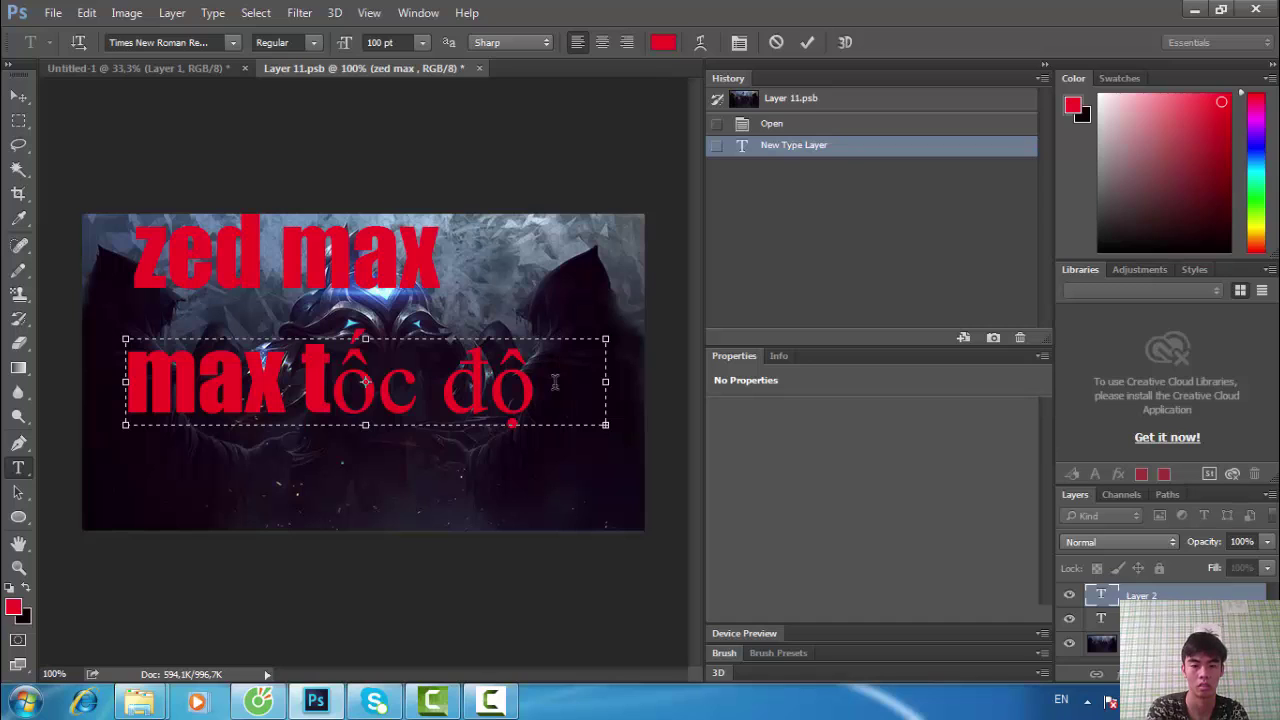
# Select all of the "max tốc độ" text and set its font size to 72 pt.
pyautogui.click(341, 45)
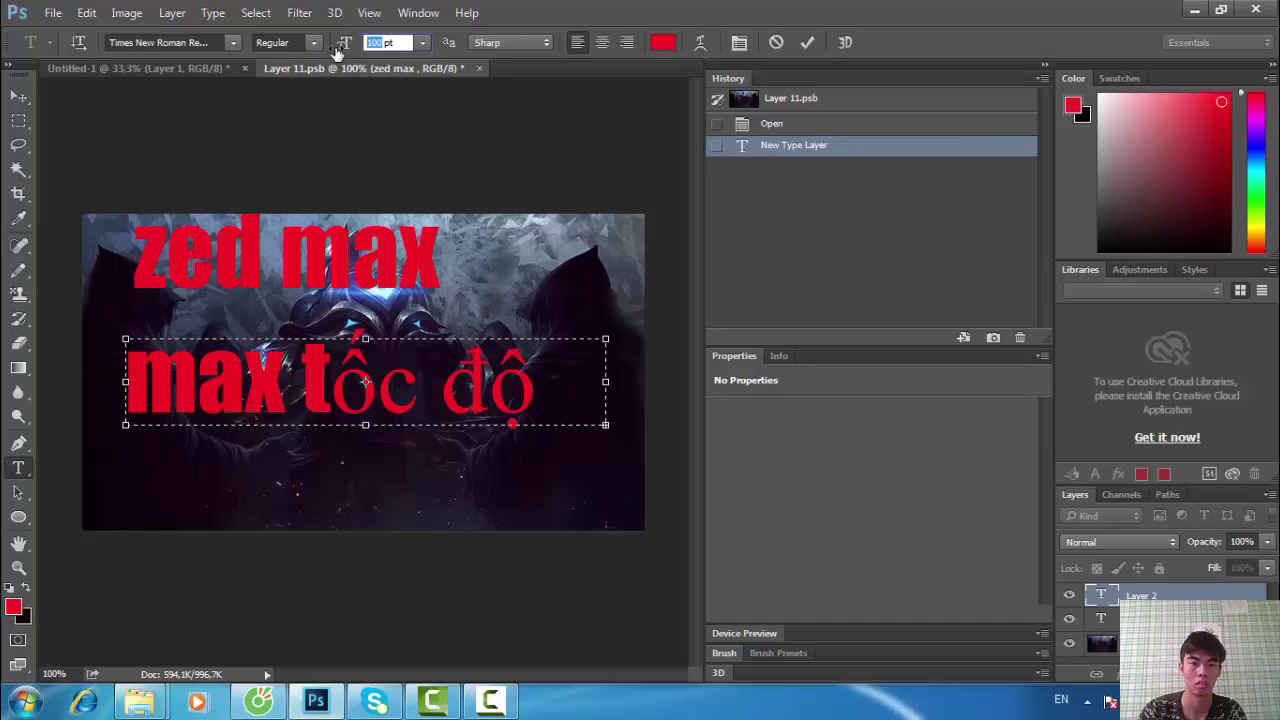
pyautogui.write('1')
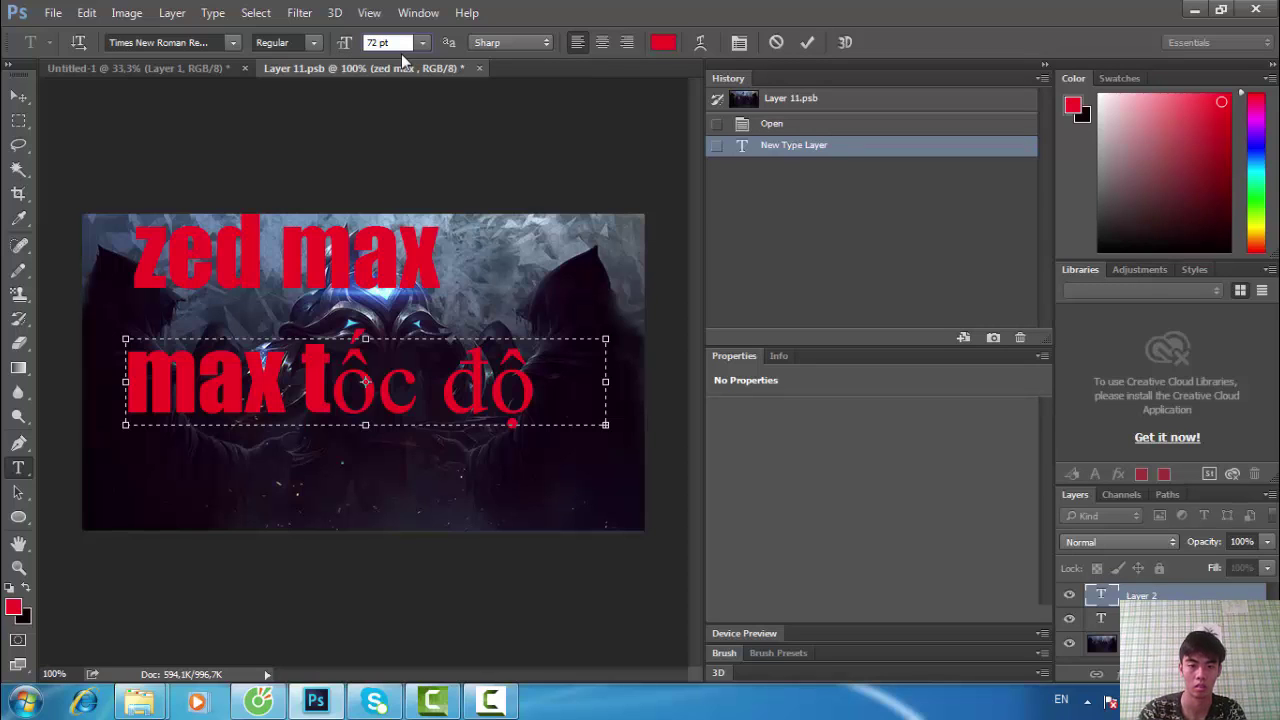
pyautogui.moveTo(537, 395); pyautogui.dragTo(109, 399)
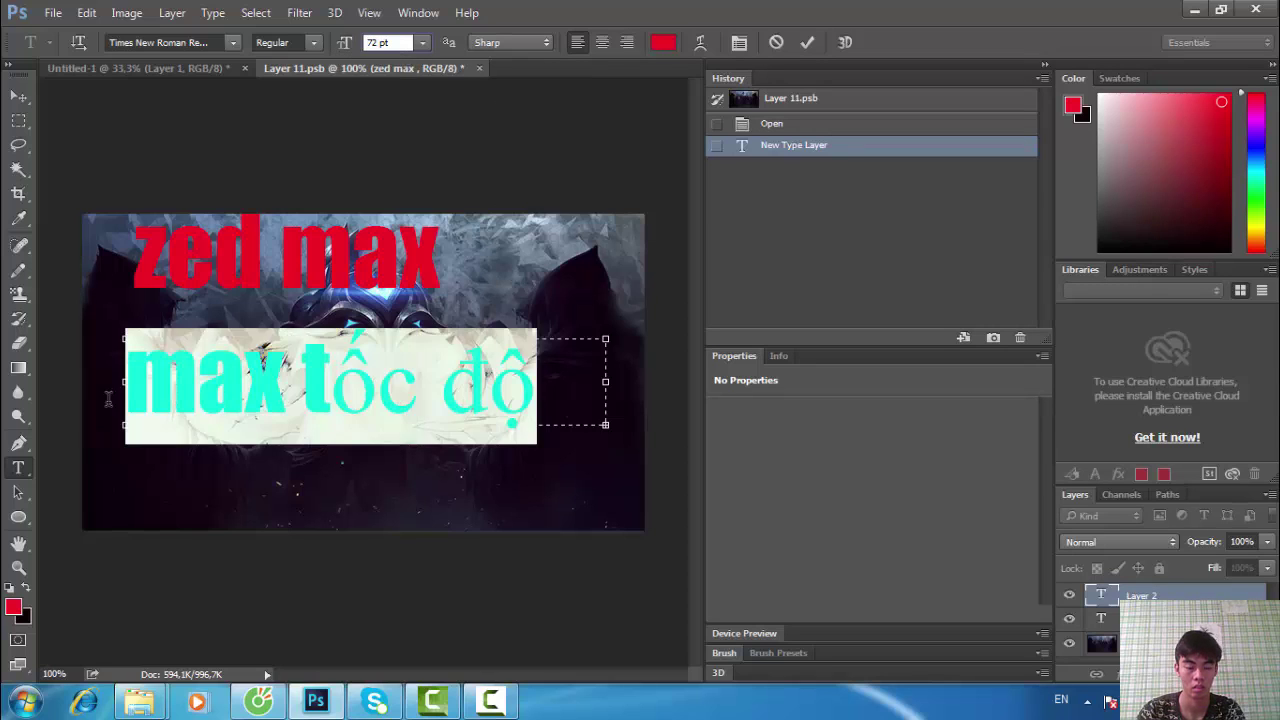
pyautogui.click(436, 366)
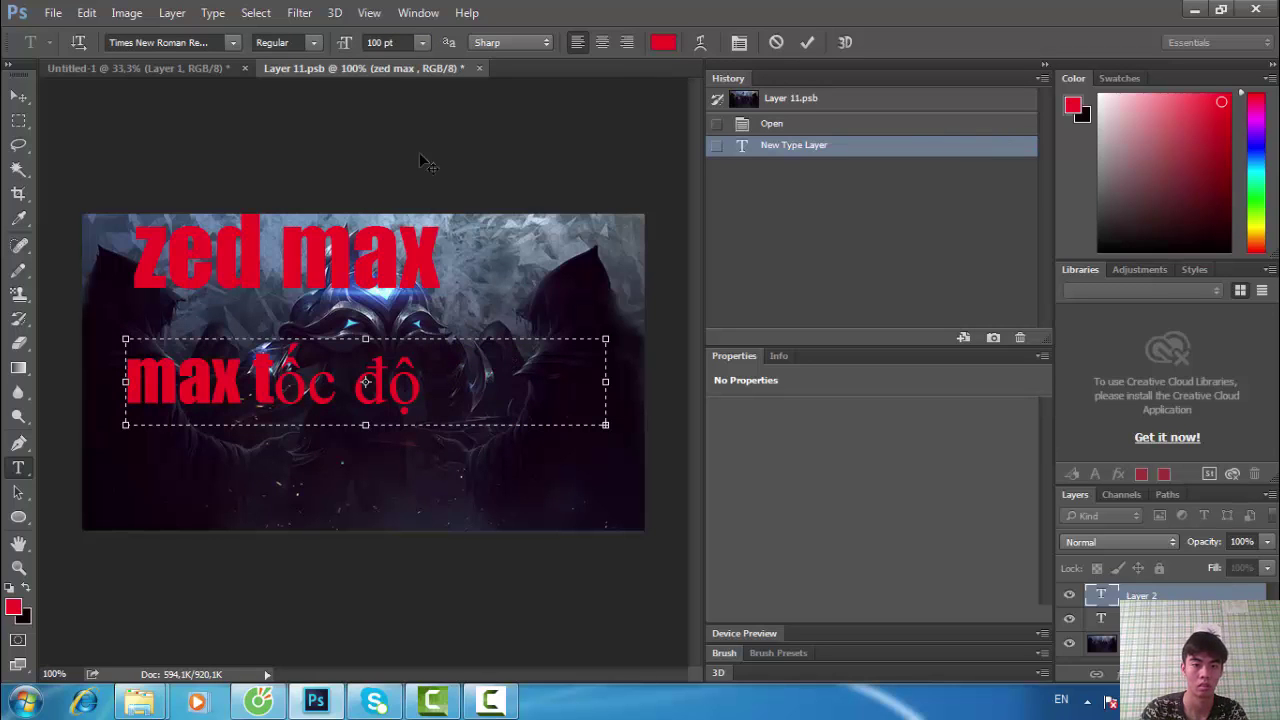
# Try to set the font size of "max tốc độ" to 70 pt and to 72 pt without selecting the text.
pyautogui.click(388, 42)
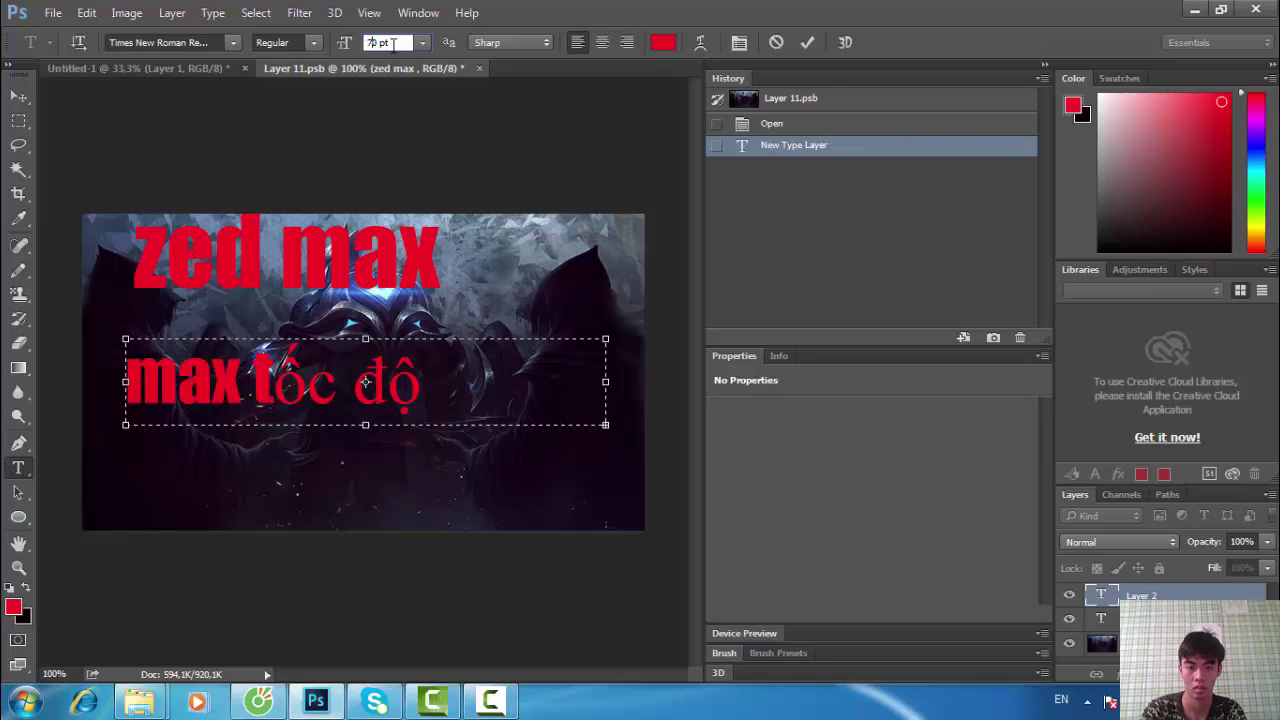
pyautogui.press('Return')
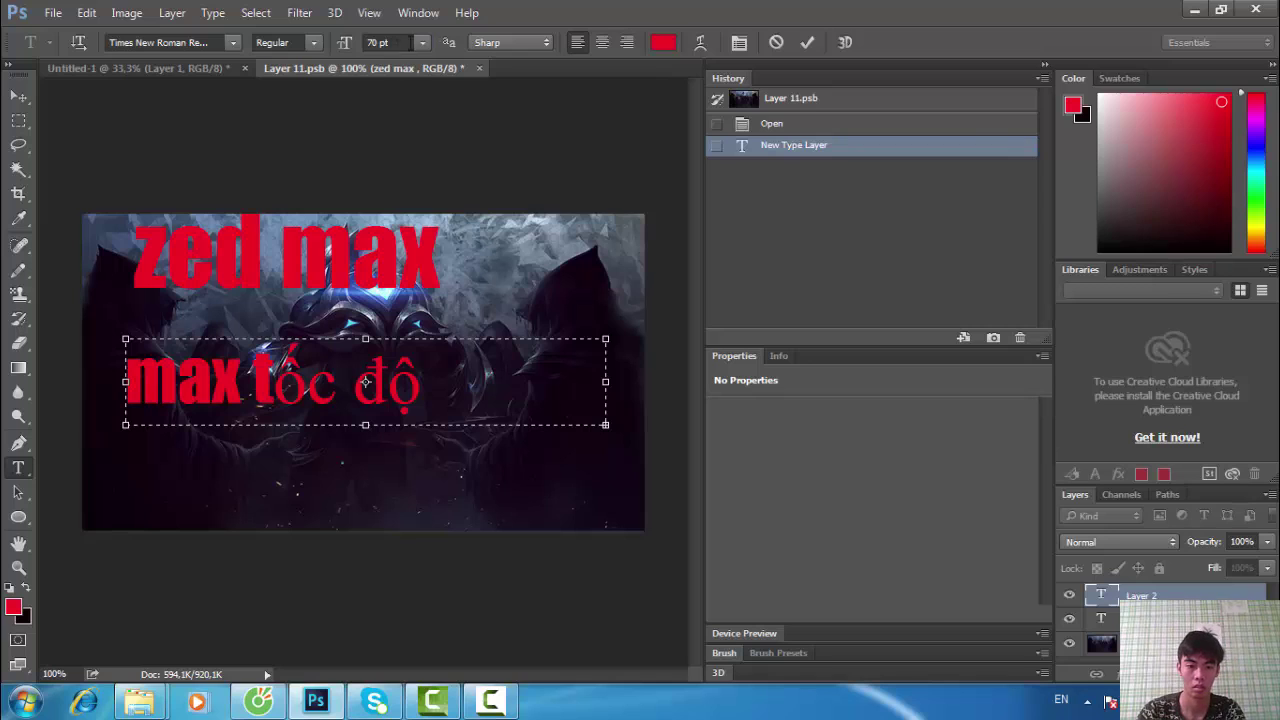
pyautogui.click(441, 383)
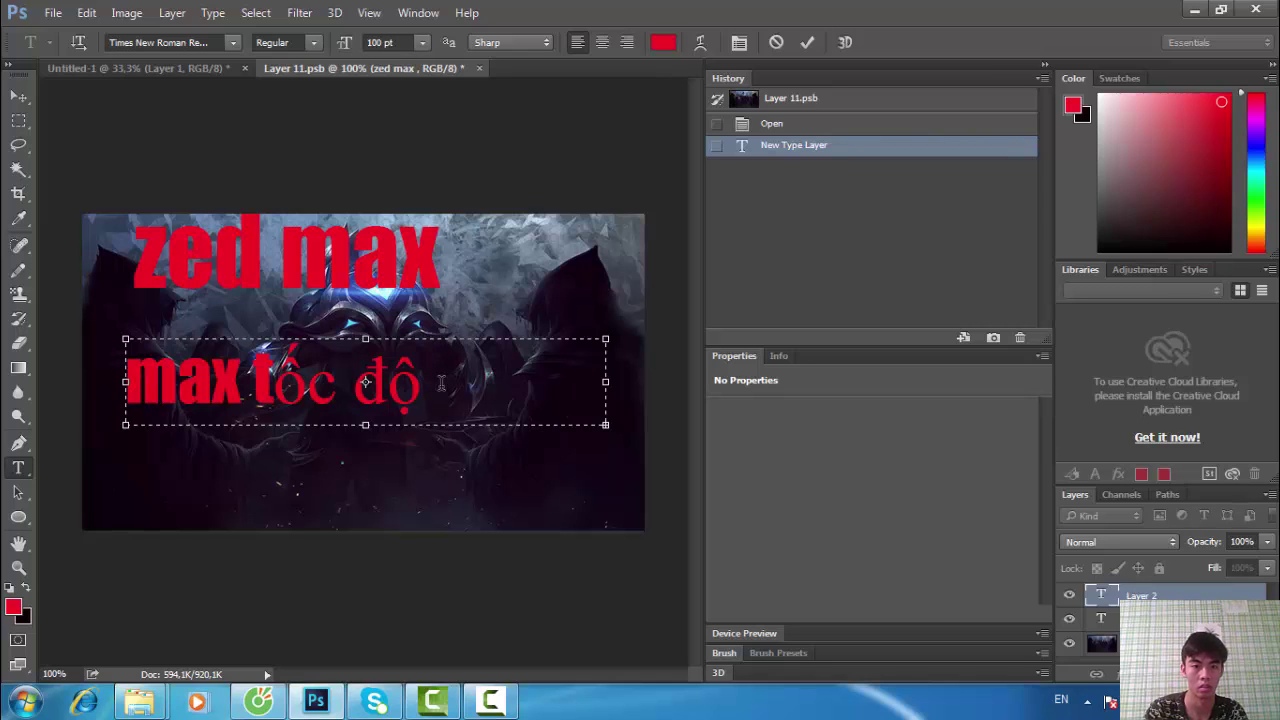
pyautogui.click(379, 42)
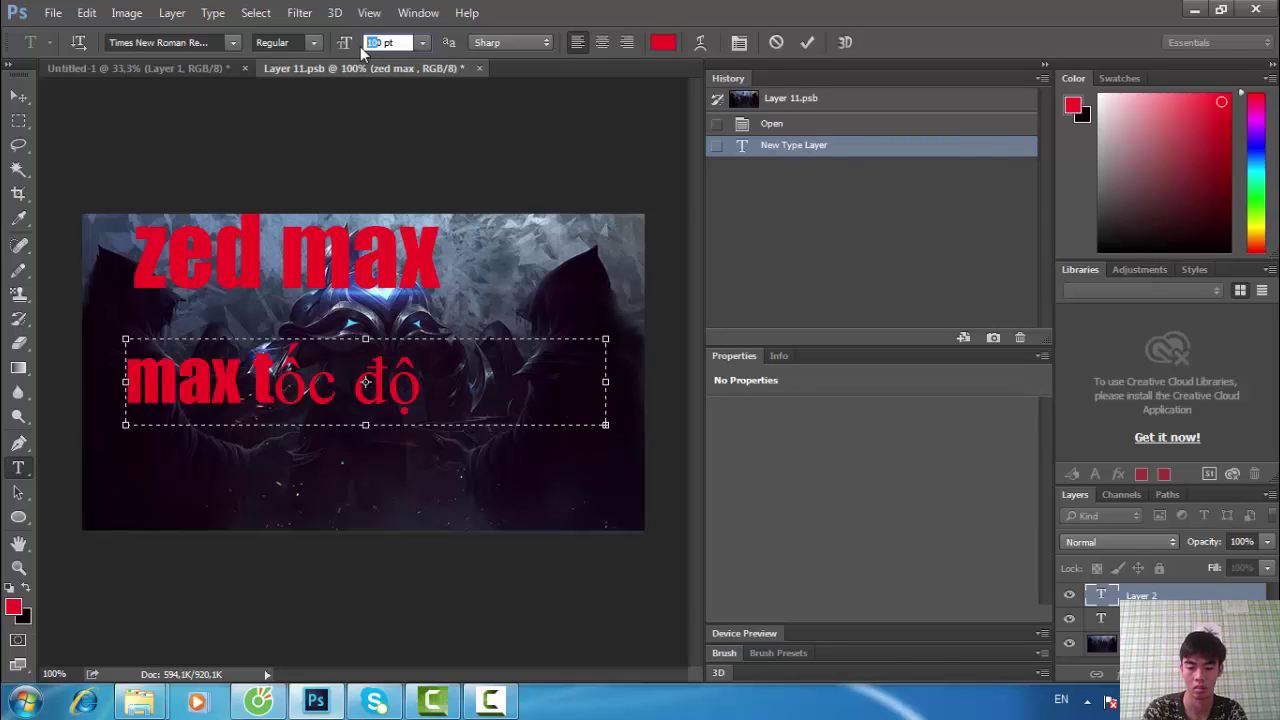
pyautogui.write('72')
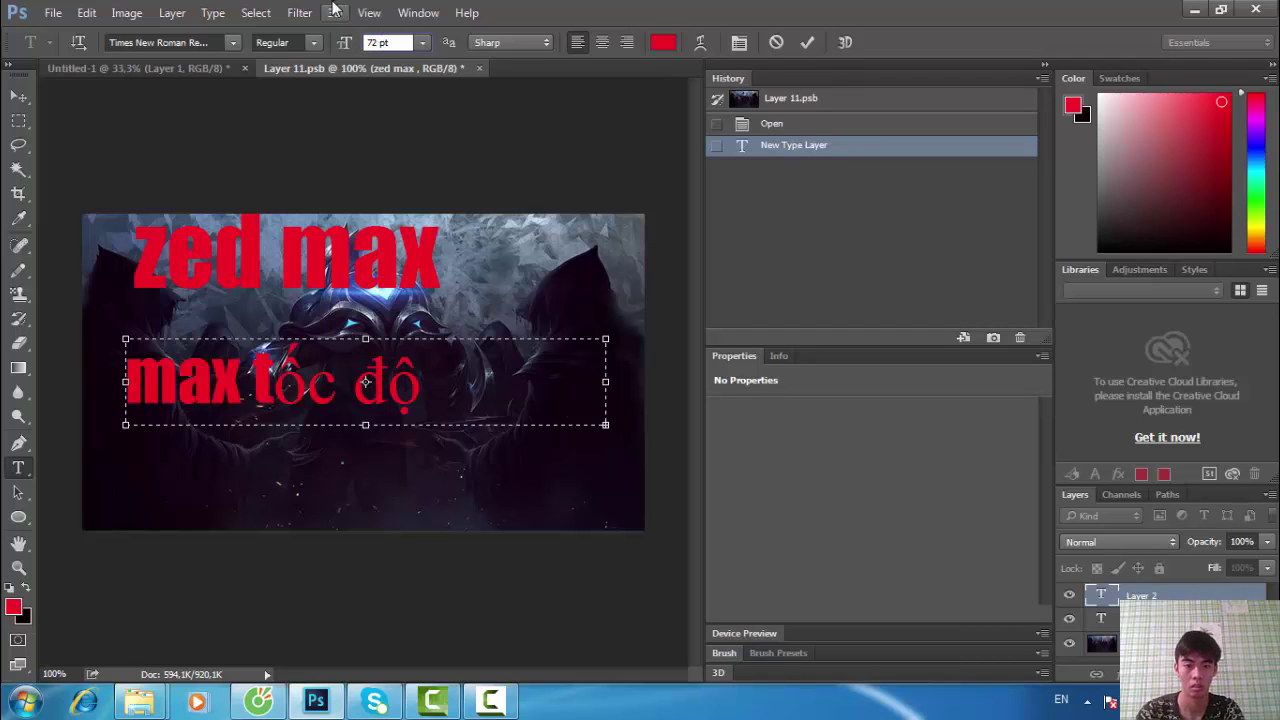
# Narrow the "max tốc độ" text box so it closely fits its text, and commit the text.
pyautogui.moveTo(605, 381); pyautogui.dragTo(646, 384)
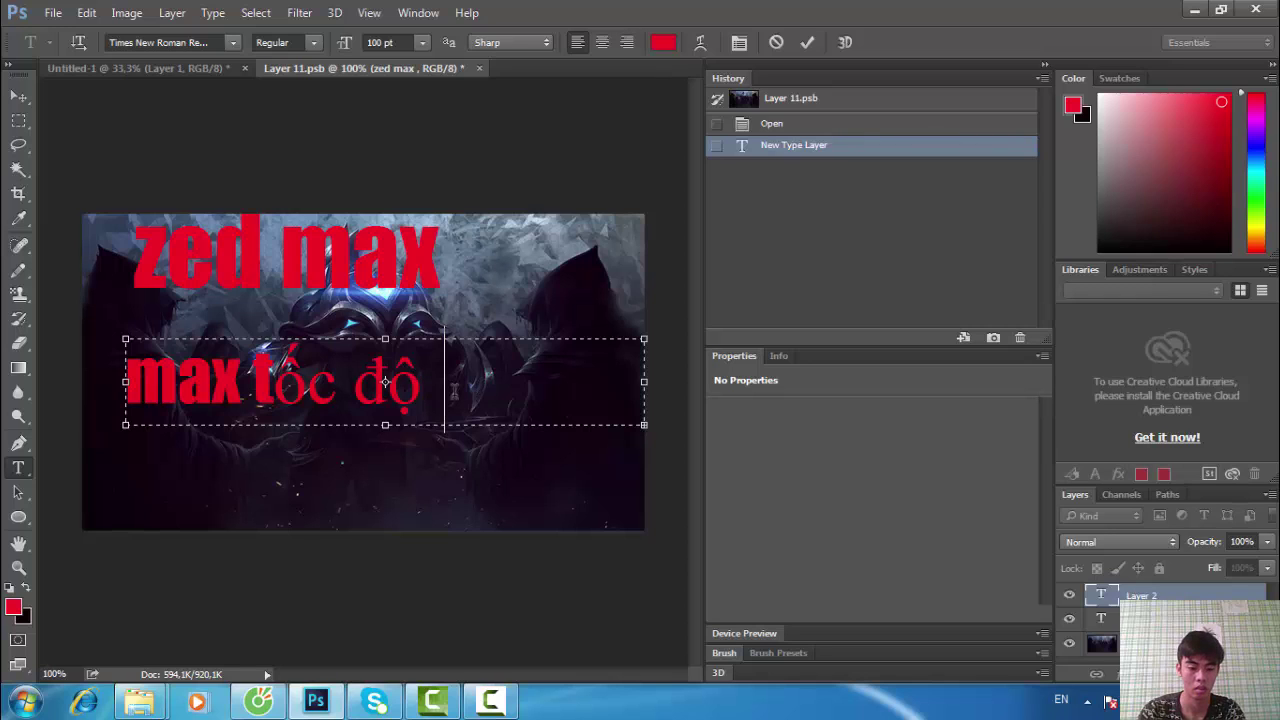
pyautogui.tripleClick(480, 382)
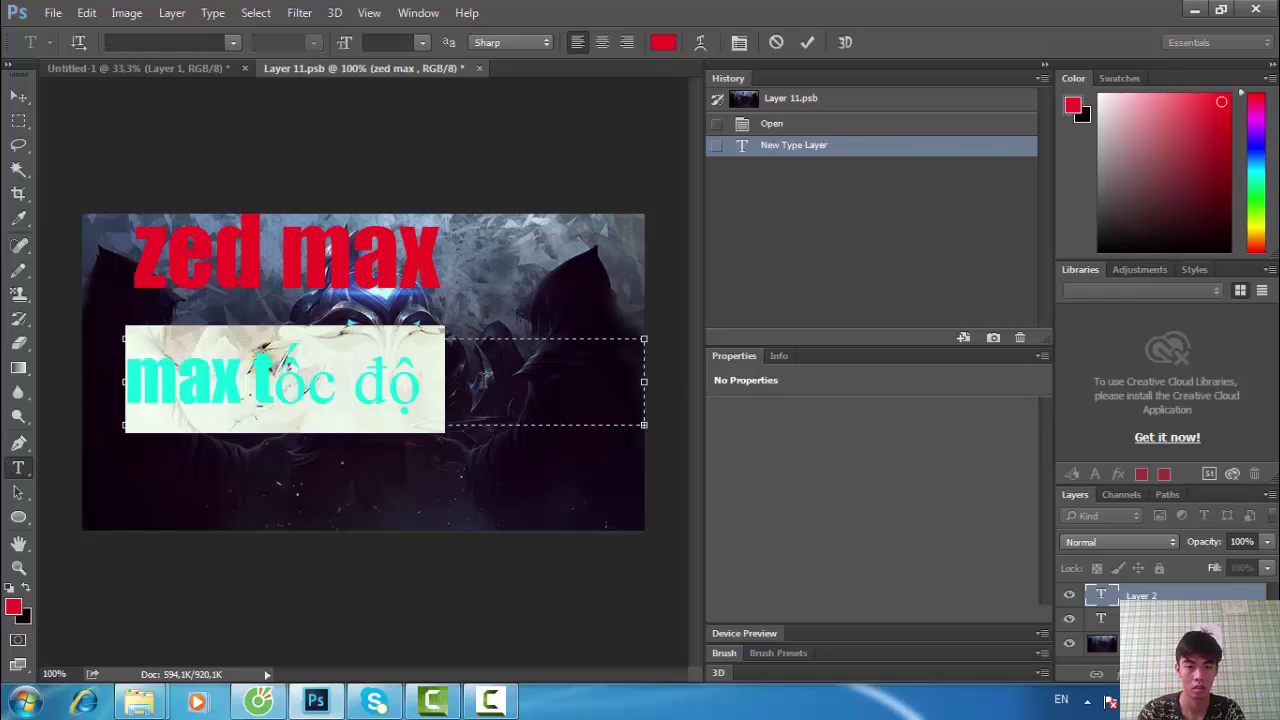
pyautogui.click(485, 378)
pyautogui.moveTo(644, 382); pyautogui.dragTo(427, 390)
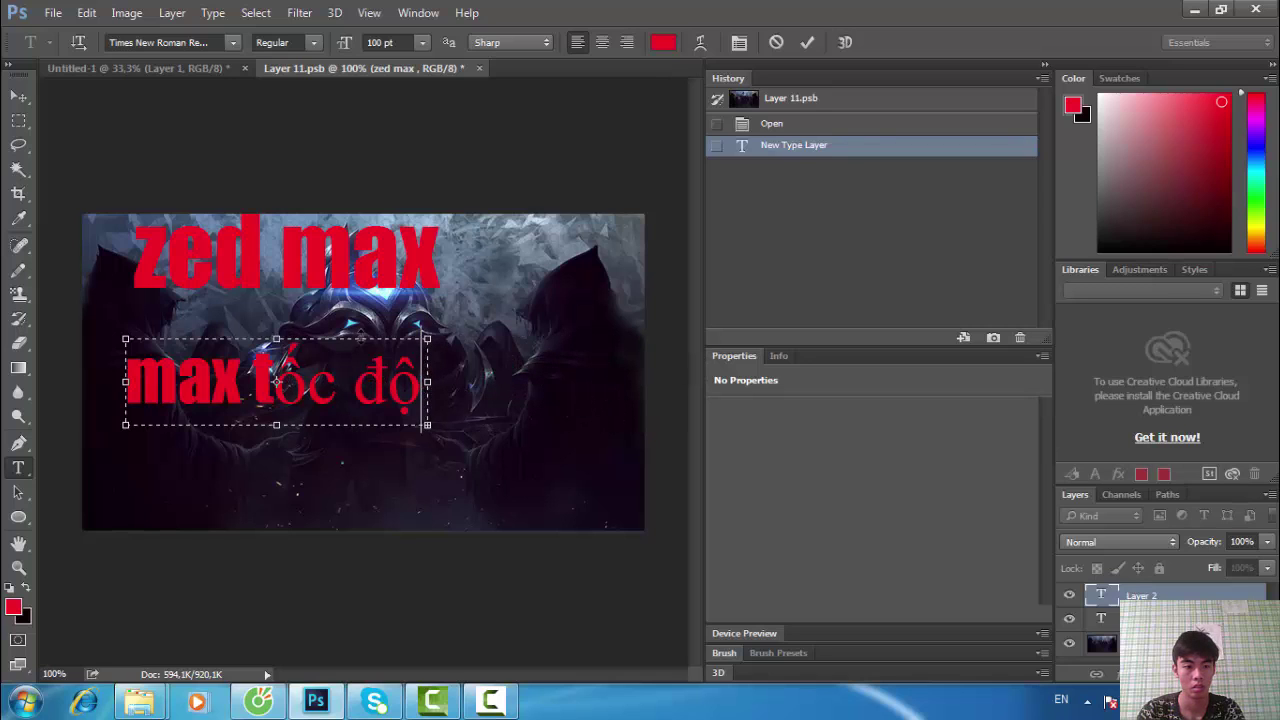
pyautogui.click(20, 99)
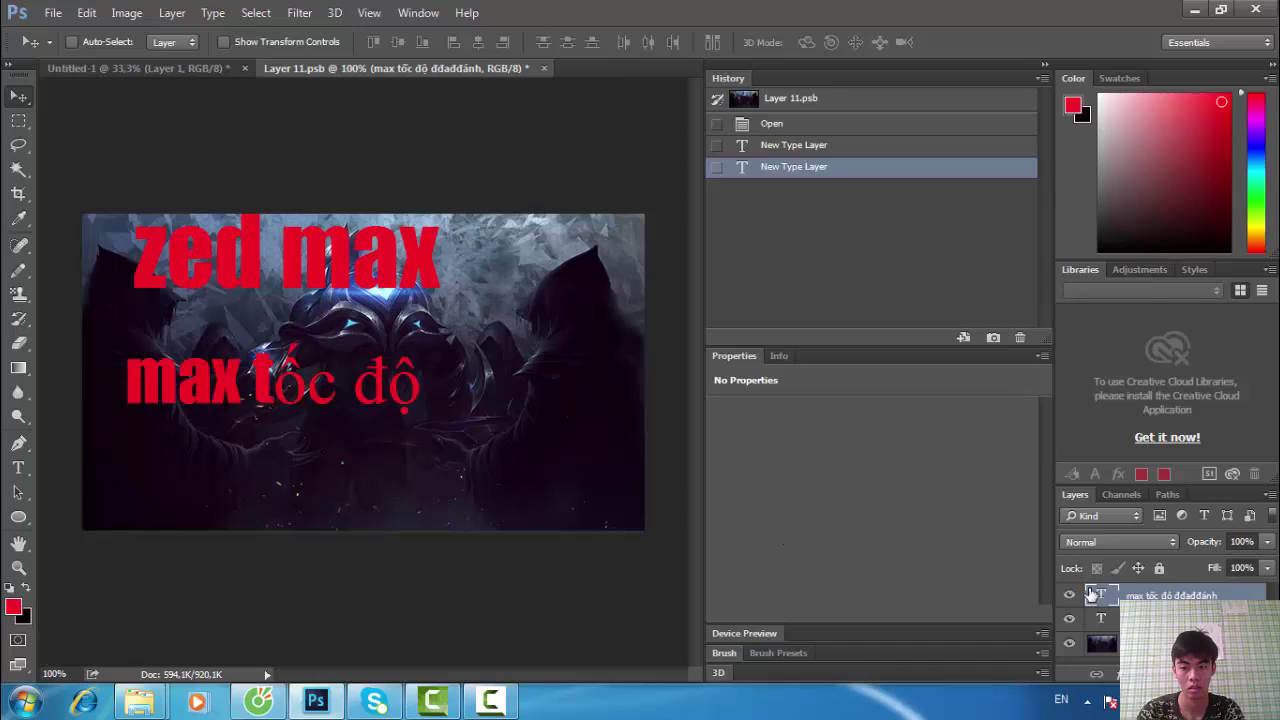
# Rename the second title's text layer as "max tốc độ".
pyautogui.doubleClick(1140, 595)
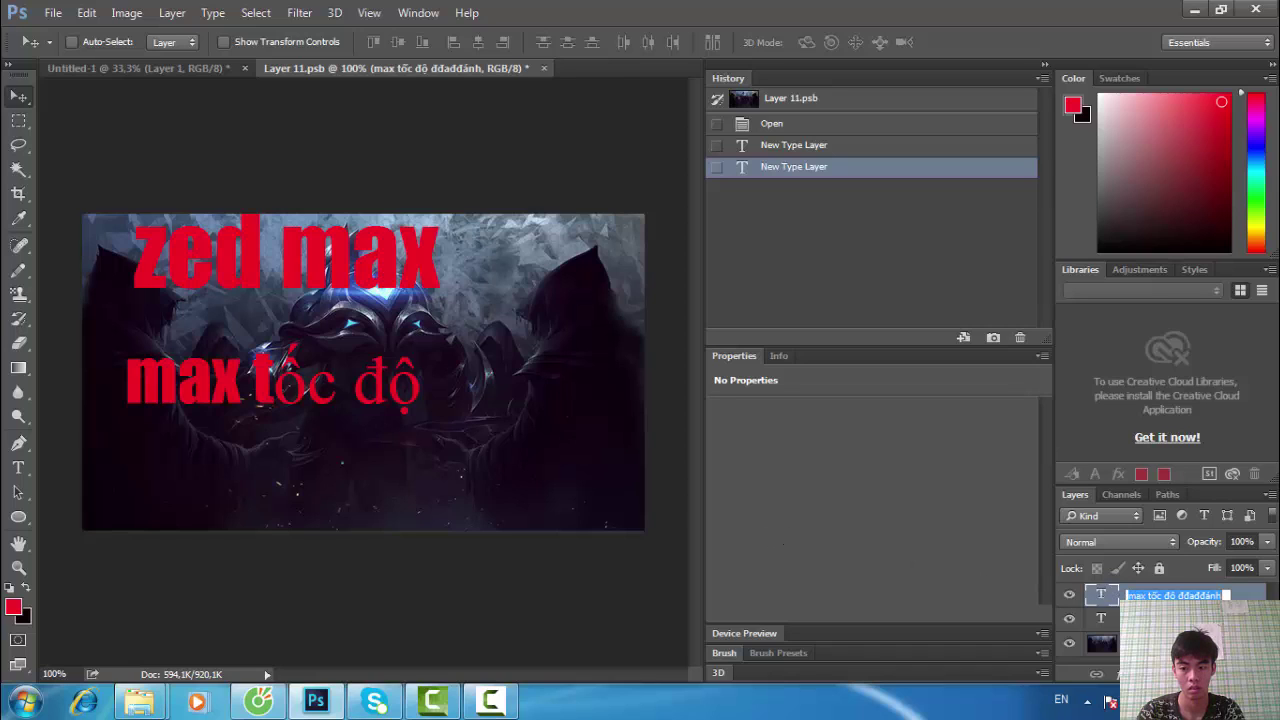
pyautogui.click(1224, 595)
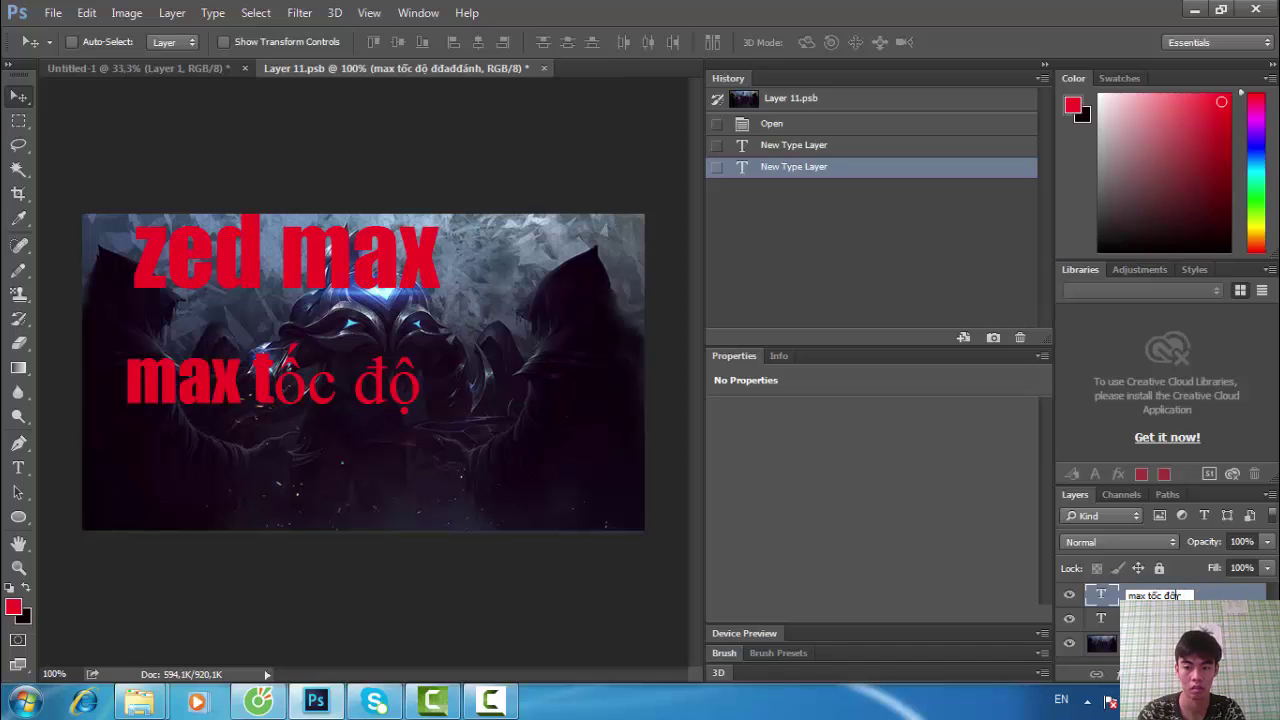
pyautogui.press('Return')
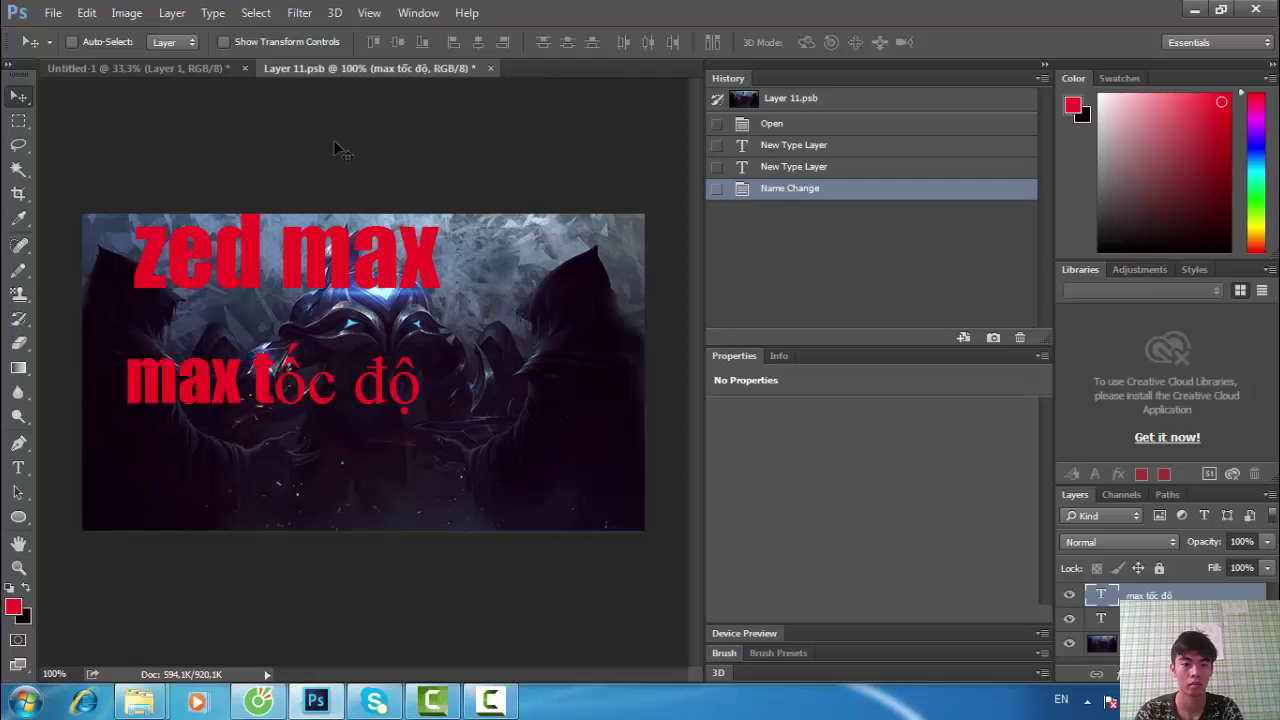
# Switch to the Cốc Cốc browser and search the web for "CUONG CUNG".
pyautogui.click(260, 703)
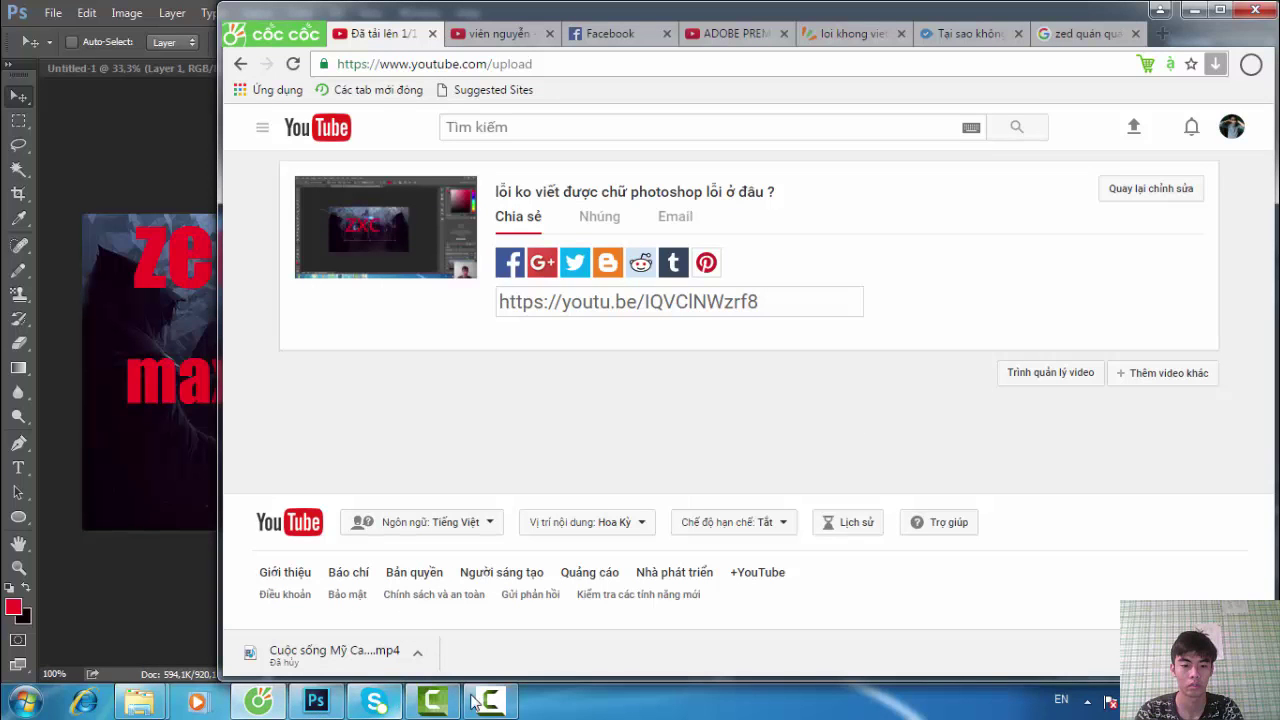
pyautogui.click(990, 35)
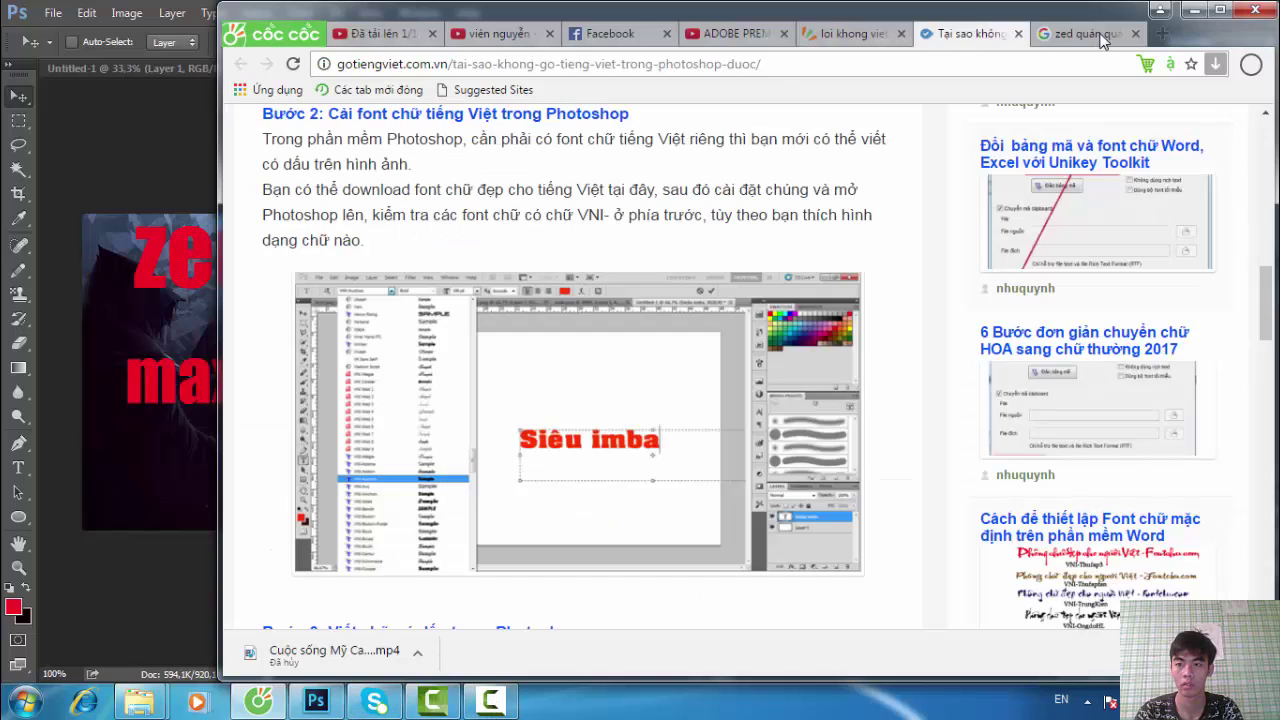
pyautogui.click(1095, 35)
pyautogui.click(967, 35)
pyautogui.moveTo(762, 63); pyautogui.dragTo(232, 124)
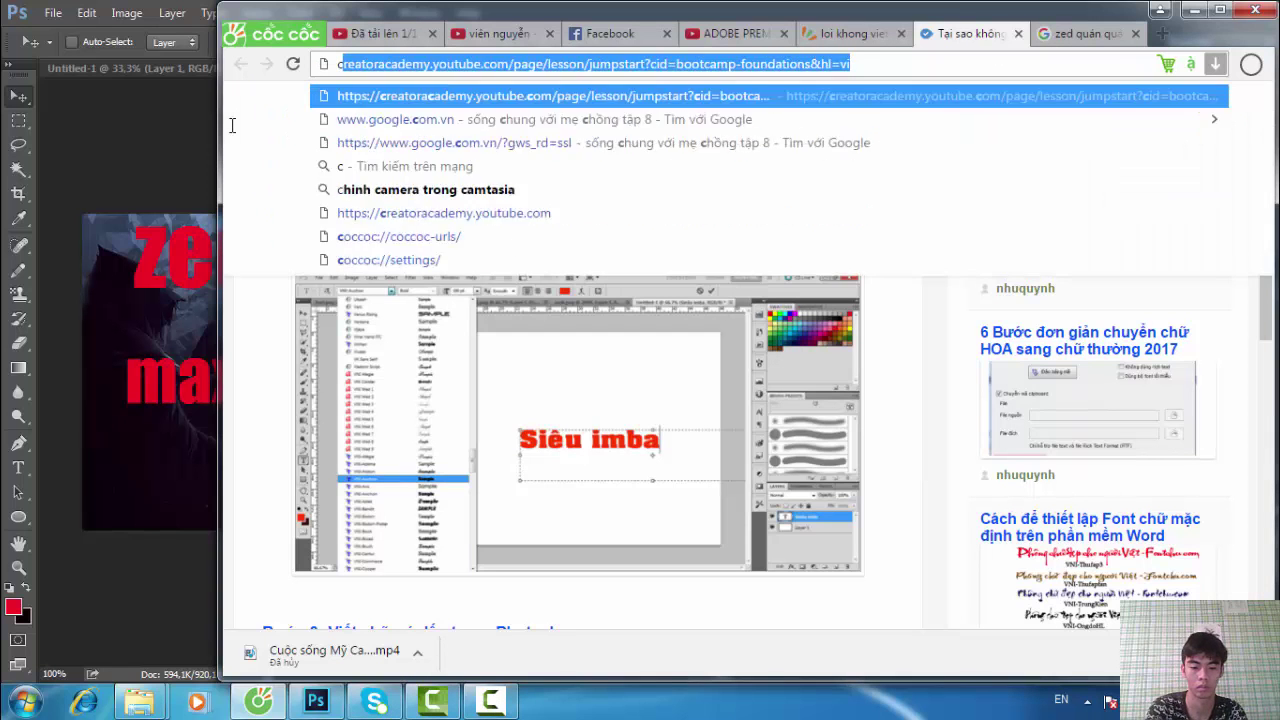
pyautogui.write('cung')
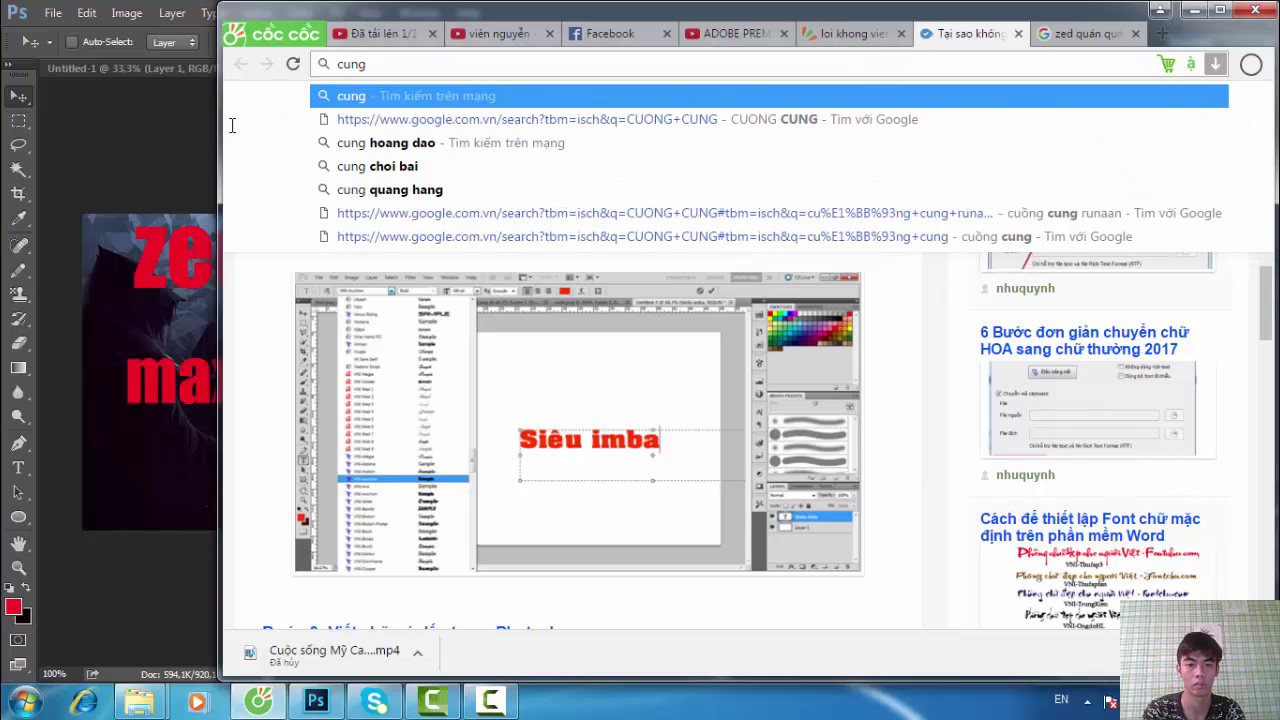
pyautogui.press('BackSpace')
pyautogui.press('BackSpace')
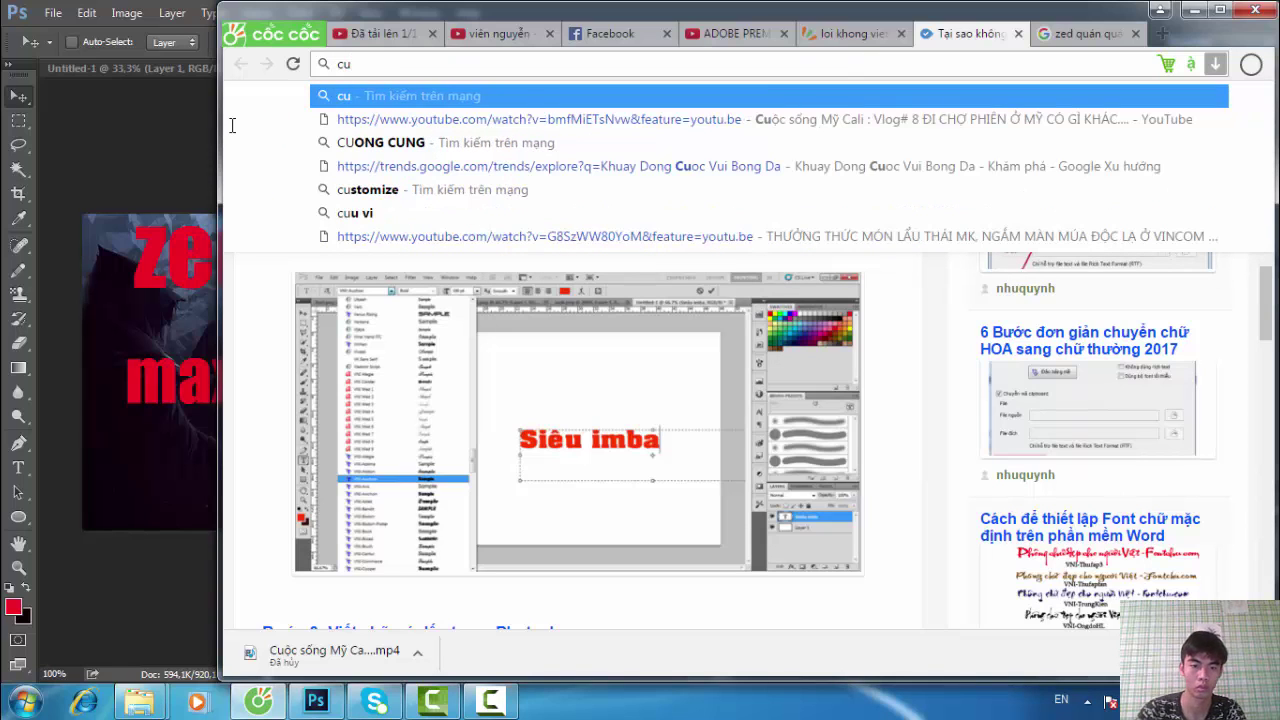
pyautogui.click(490, 145)
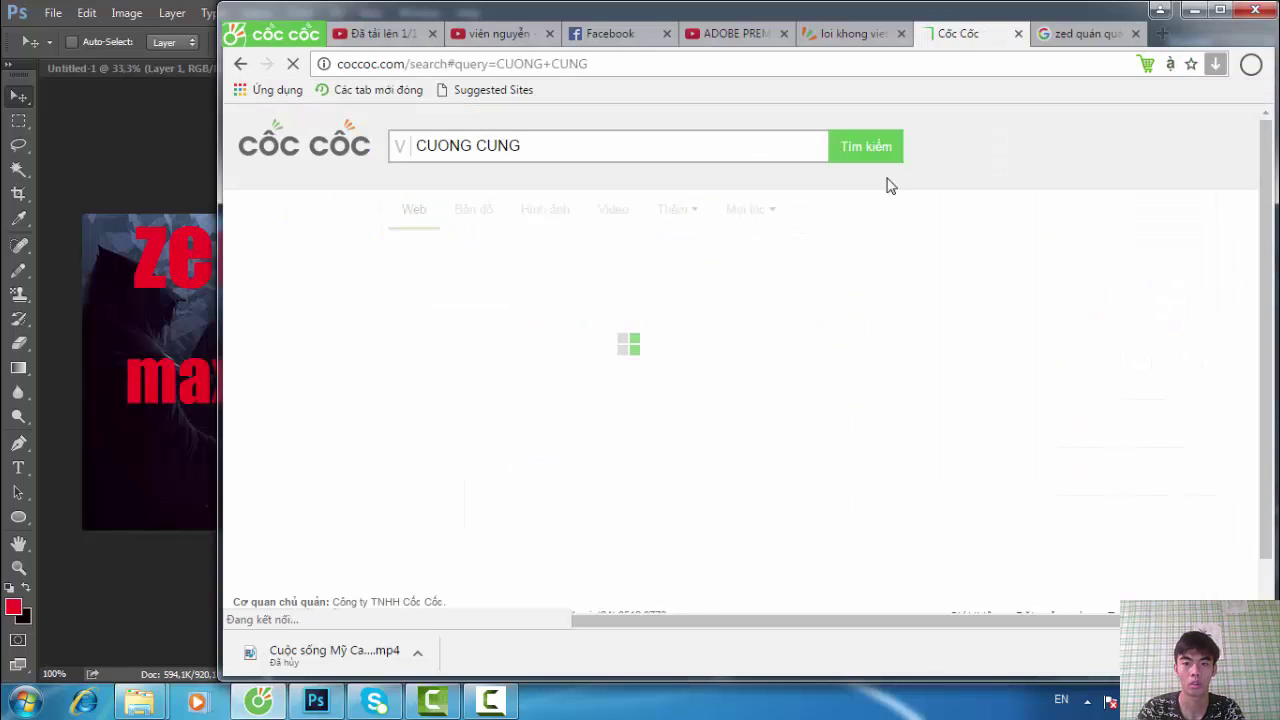
# Show the image results for "CUONG CUNG" and look through them for a suitable game item picture.
pyautogui.click(558, 212)
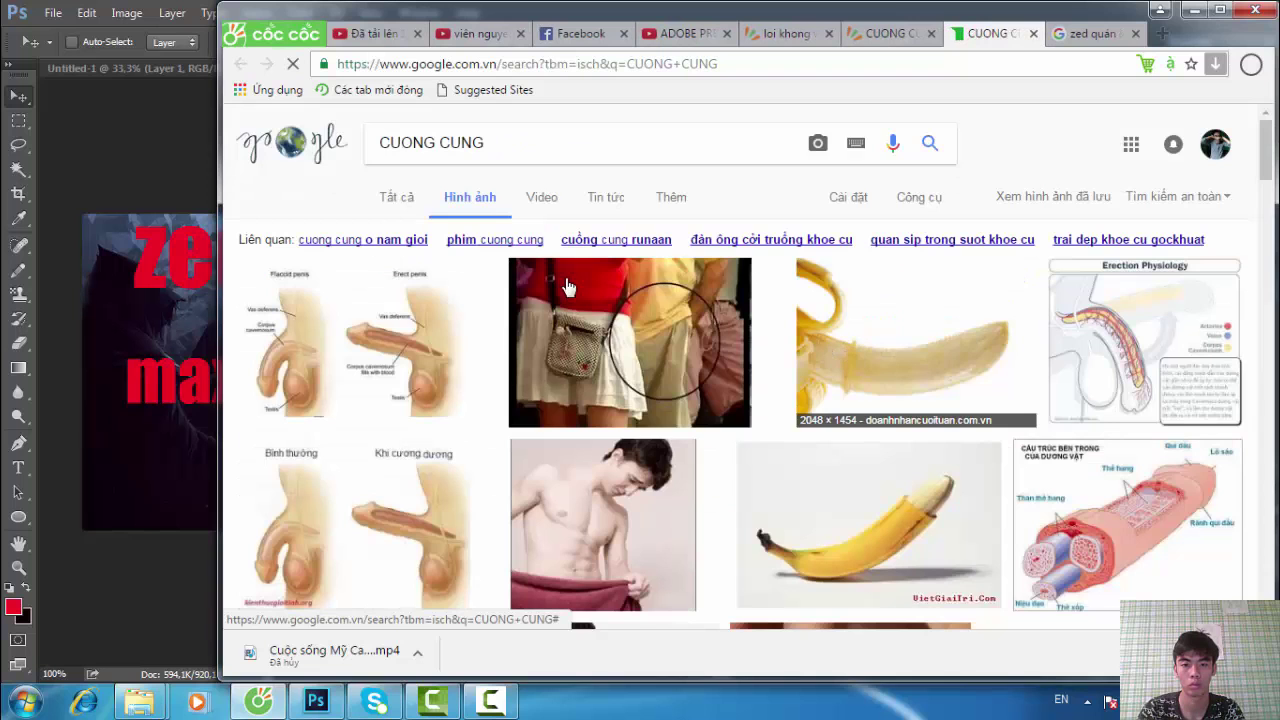
pyautogui.scroll(-10, 745, 335)
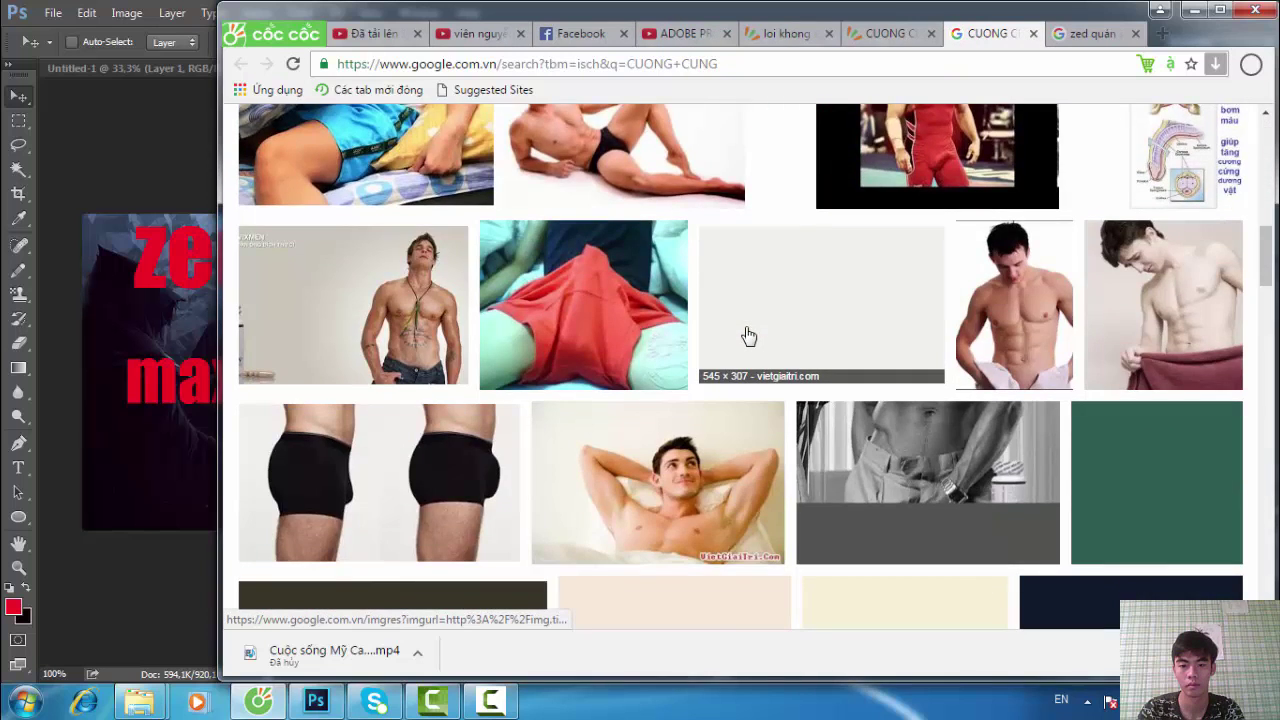
pyautogui.scroll(-5, 748, 335)
pyautogui.scroll(-5, 750, 340)
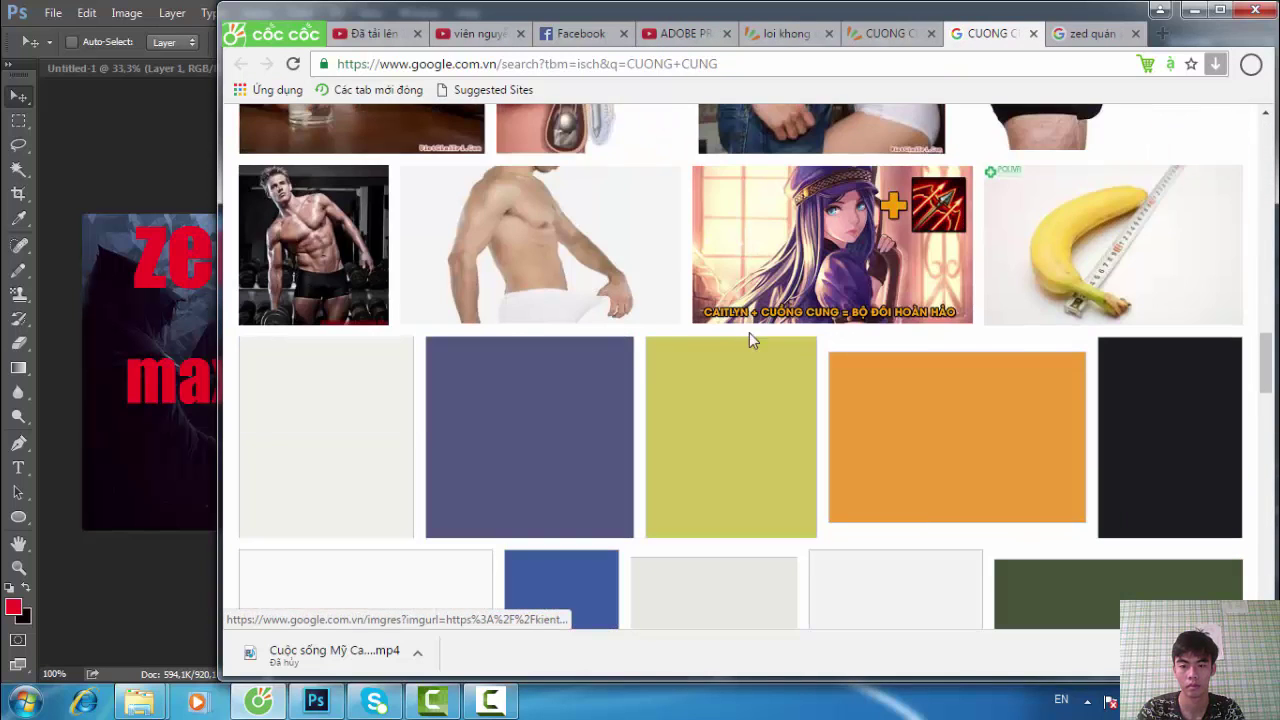
pyautogui.scroll(-4, 842, 340)
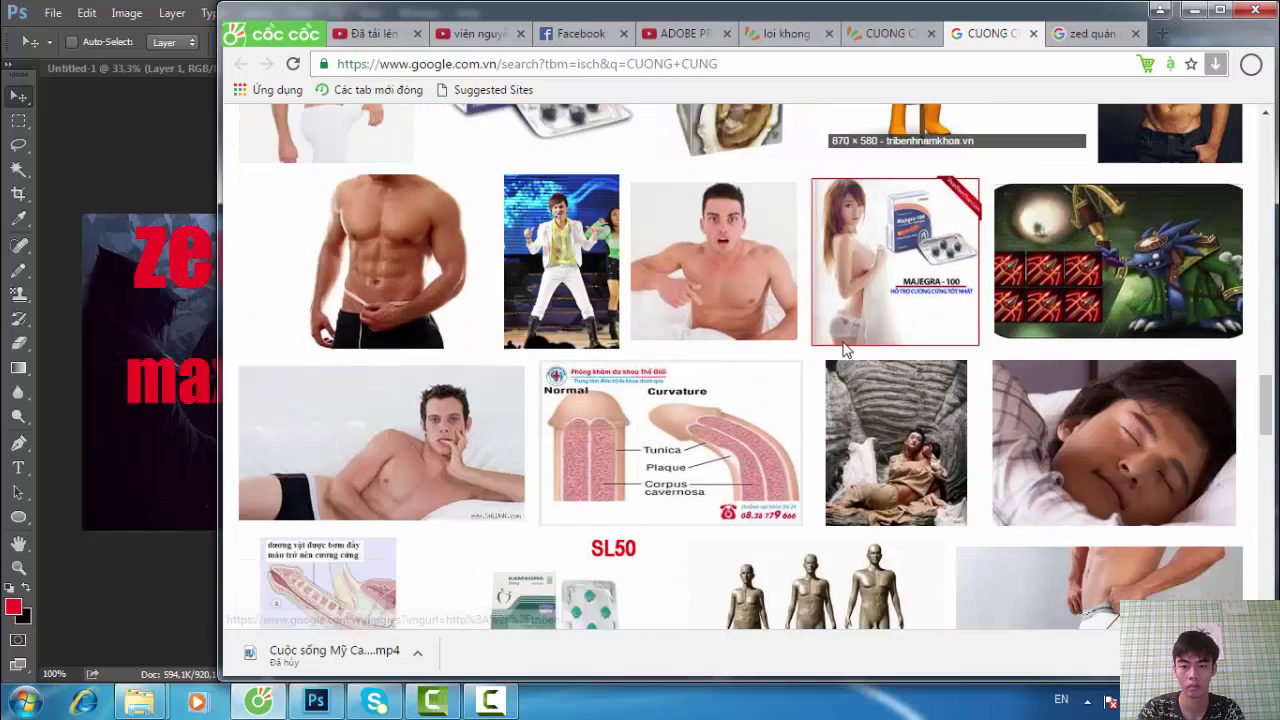
pyautogui.scroll(-5, 842, 350)
pyautogui.scroll(-10, 840, 352)
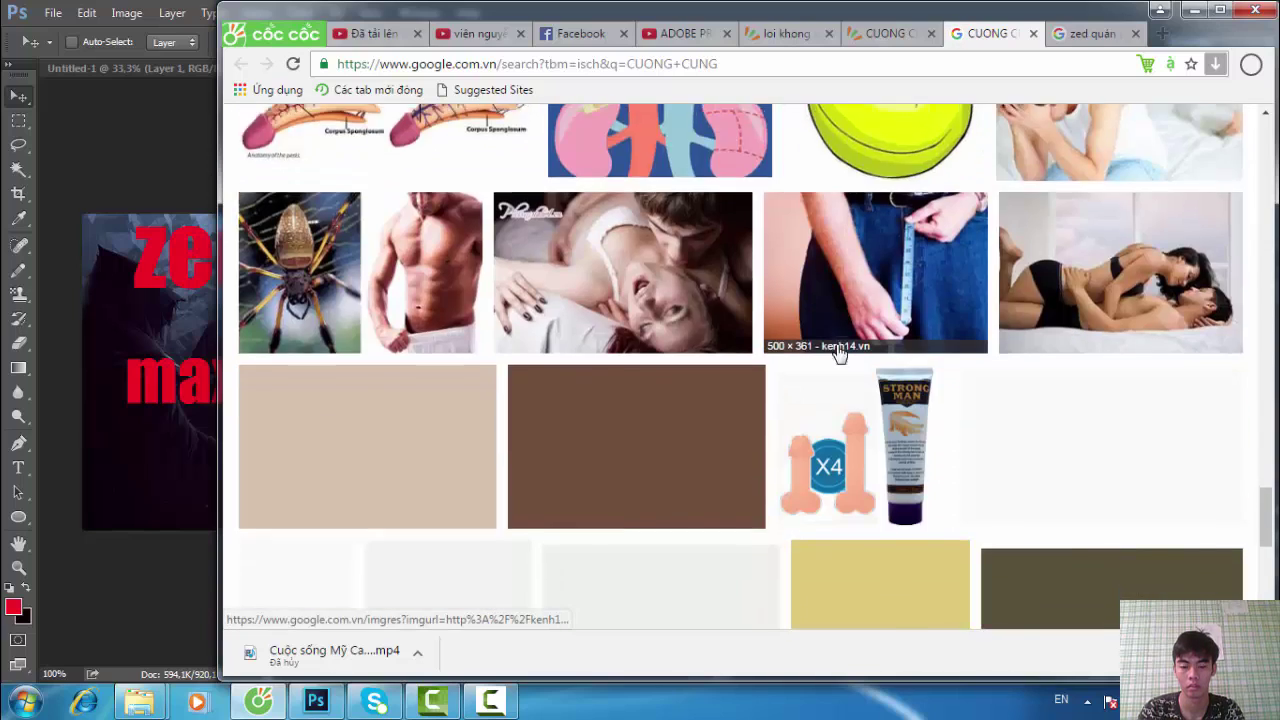
pyautogui.scroll(-10, 838, 354)
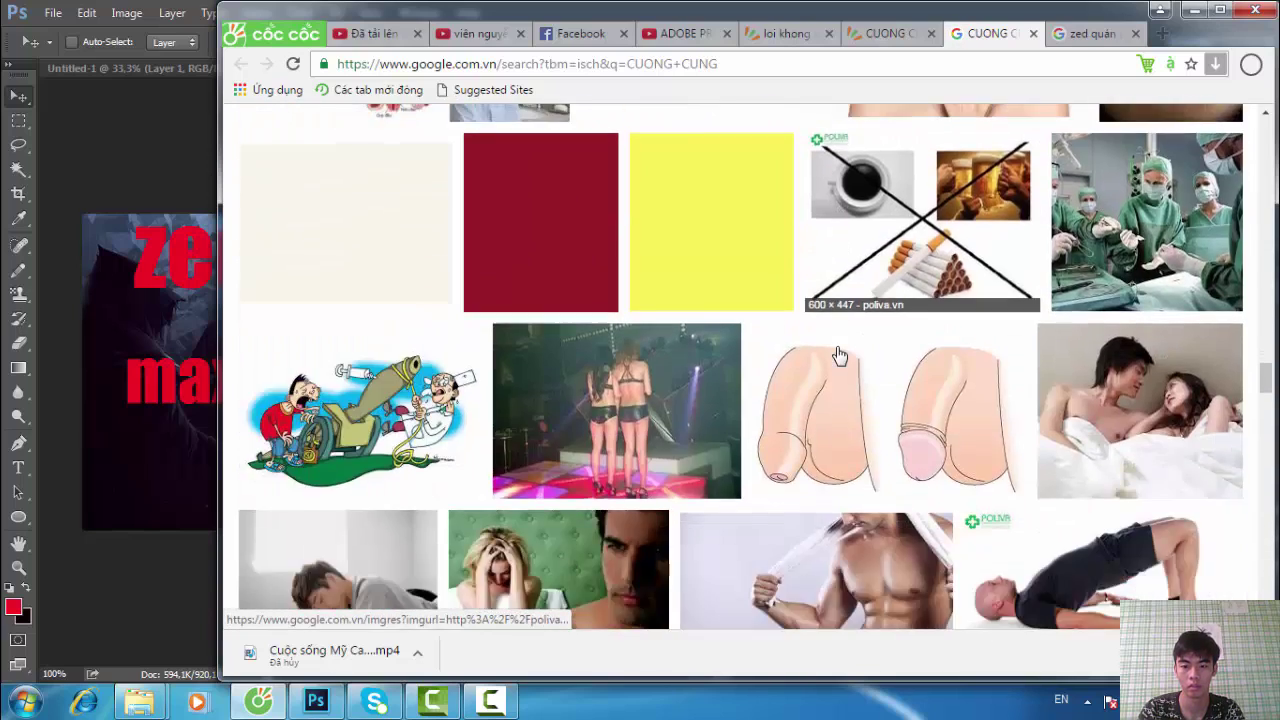
pyautogui.scroll(-10, 838, 358)
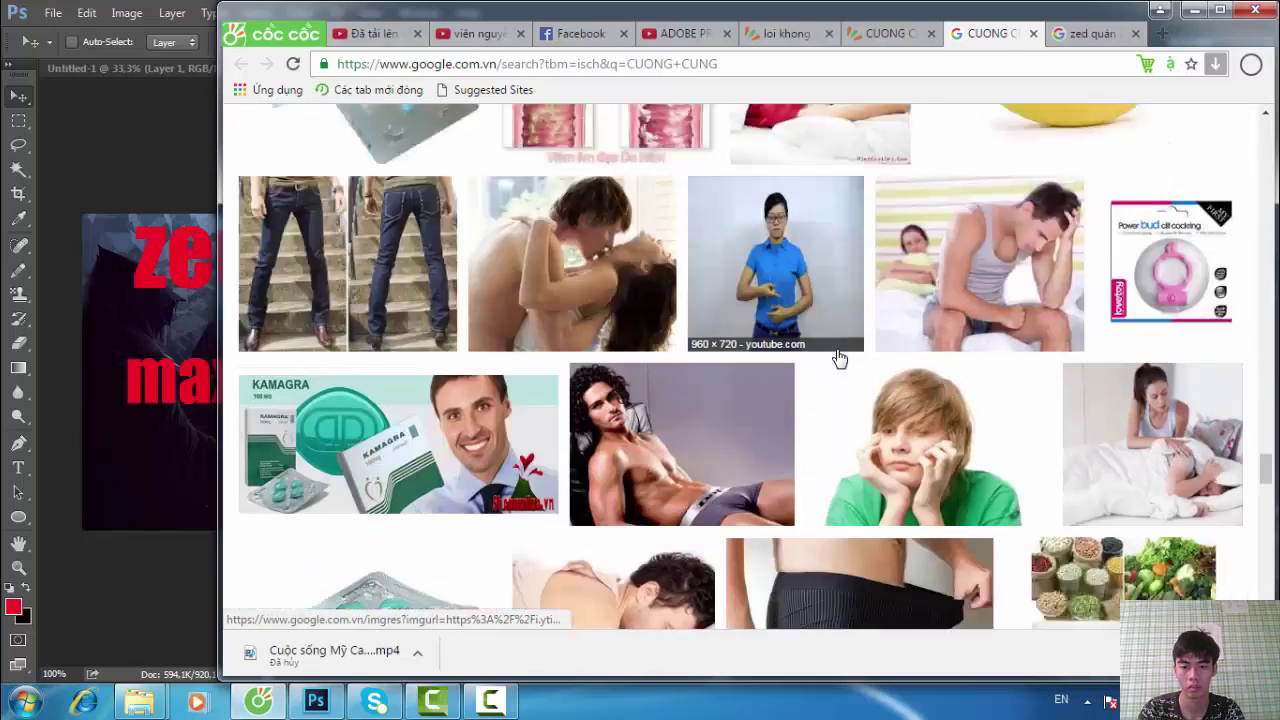
pyautogui.scroll(-10, 830, 362)
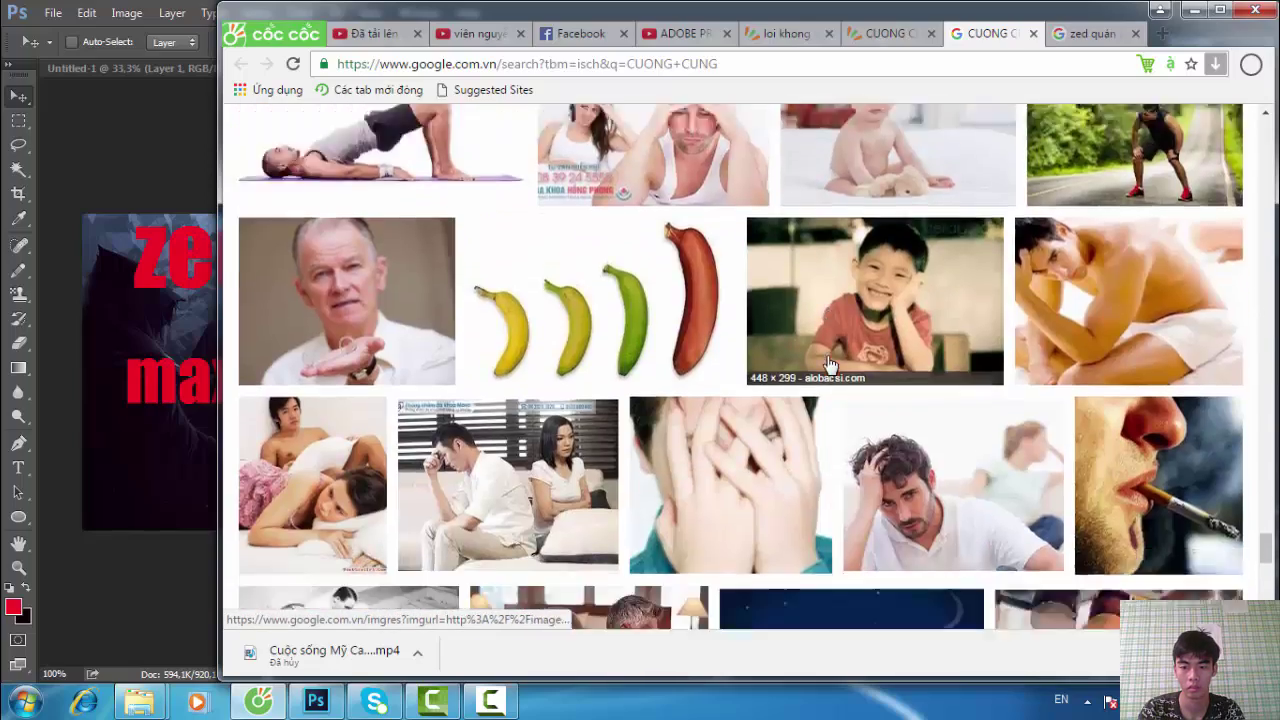
pyautogui.scroll(-10, 826, 373)
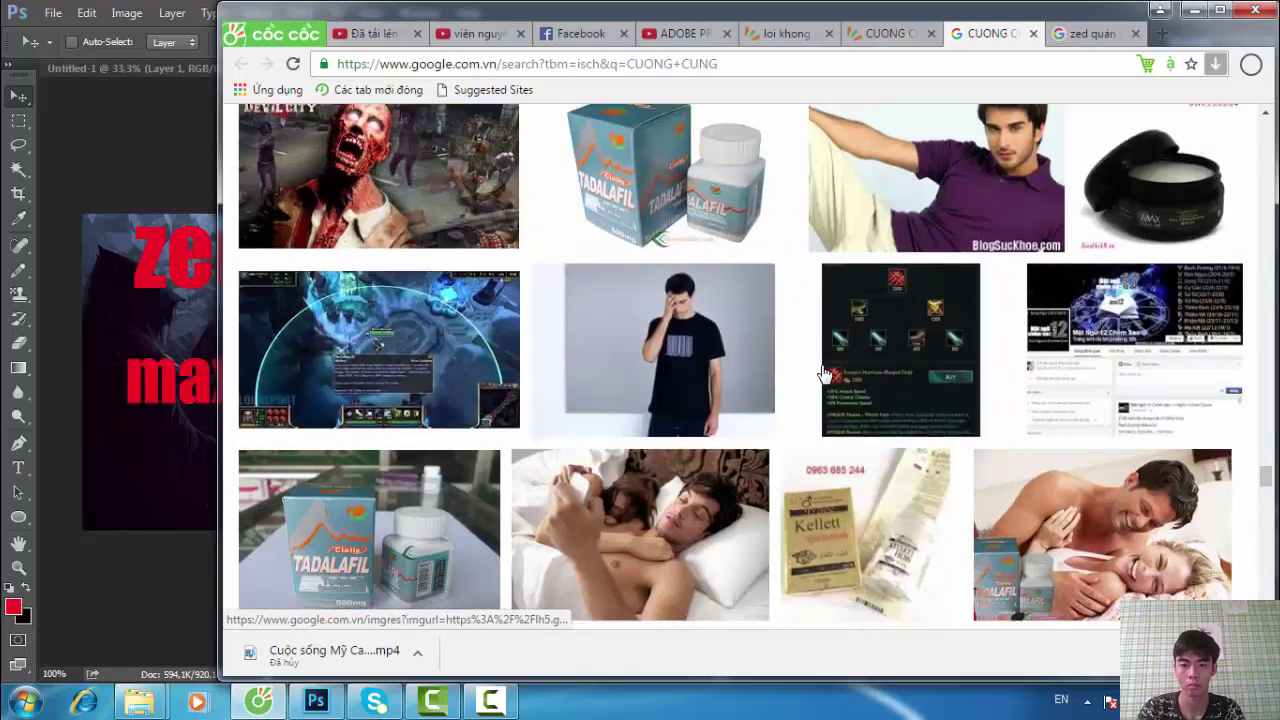
pyautogui.scroll(-10, 811, 376)
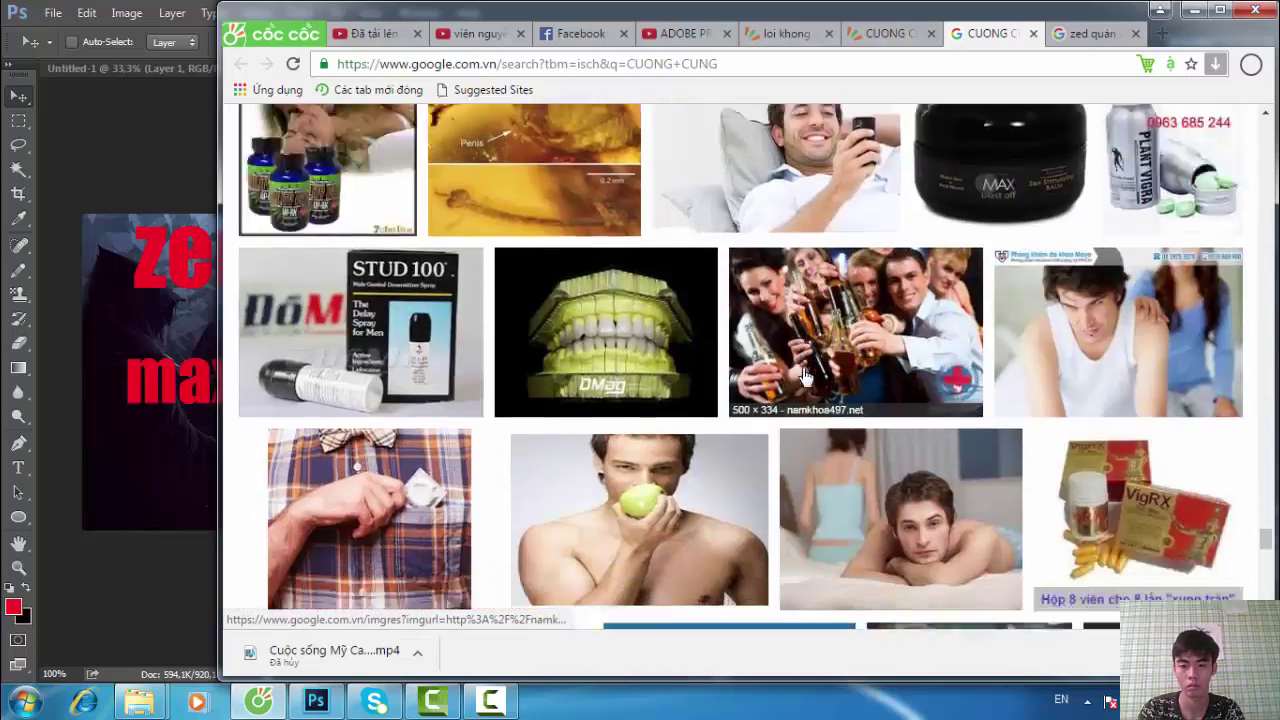
pyautogui.scroll(-10, 800, 373)
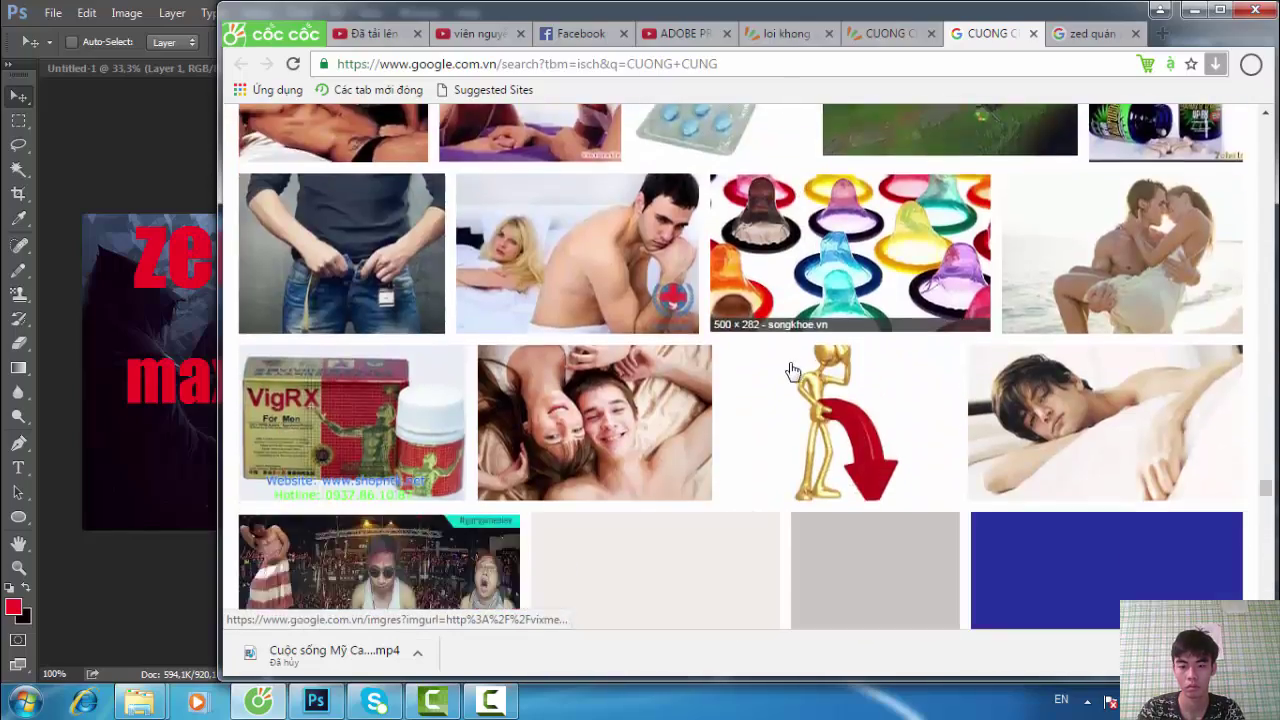
pyautogui.scroll(-10, 722, 383)
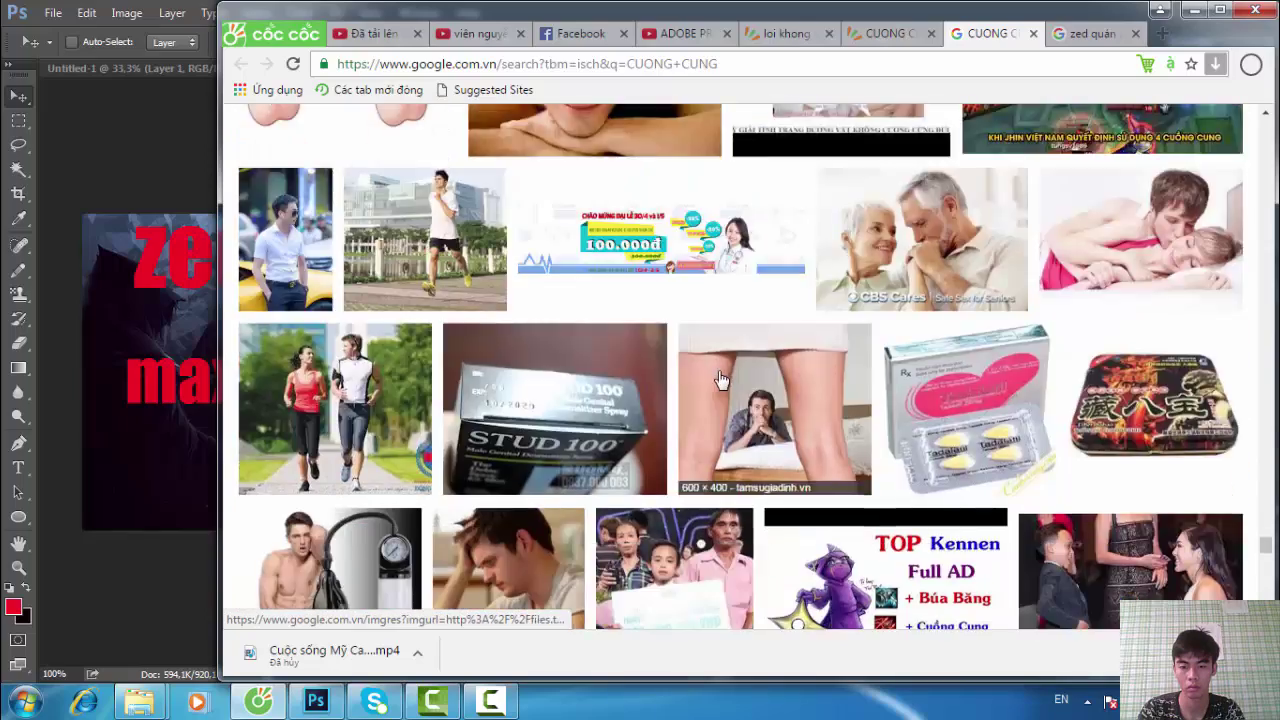
pyautogui.scroll(-4, 750, 564)
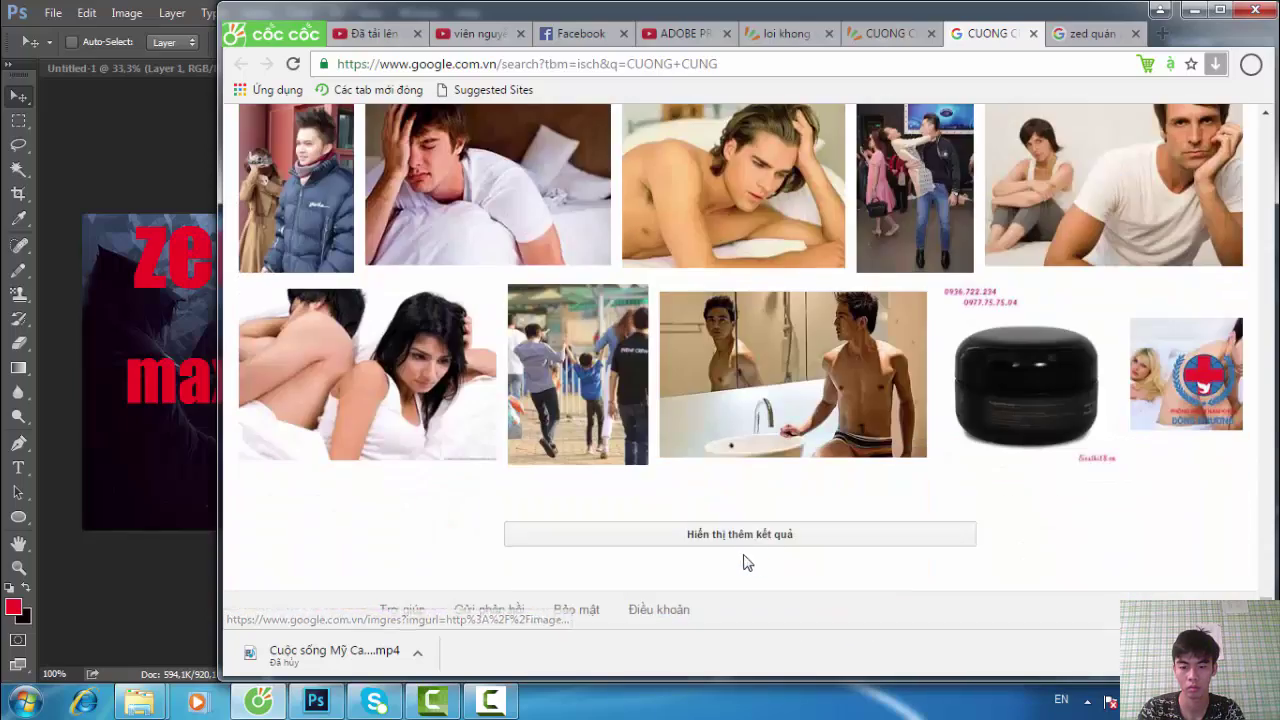
pyautogui.scroll(15, 700, 350)
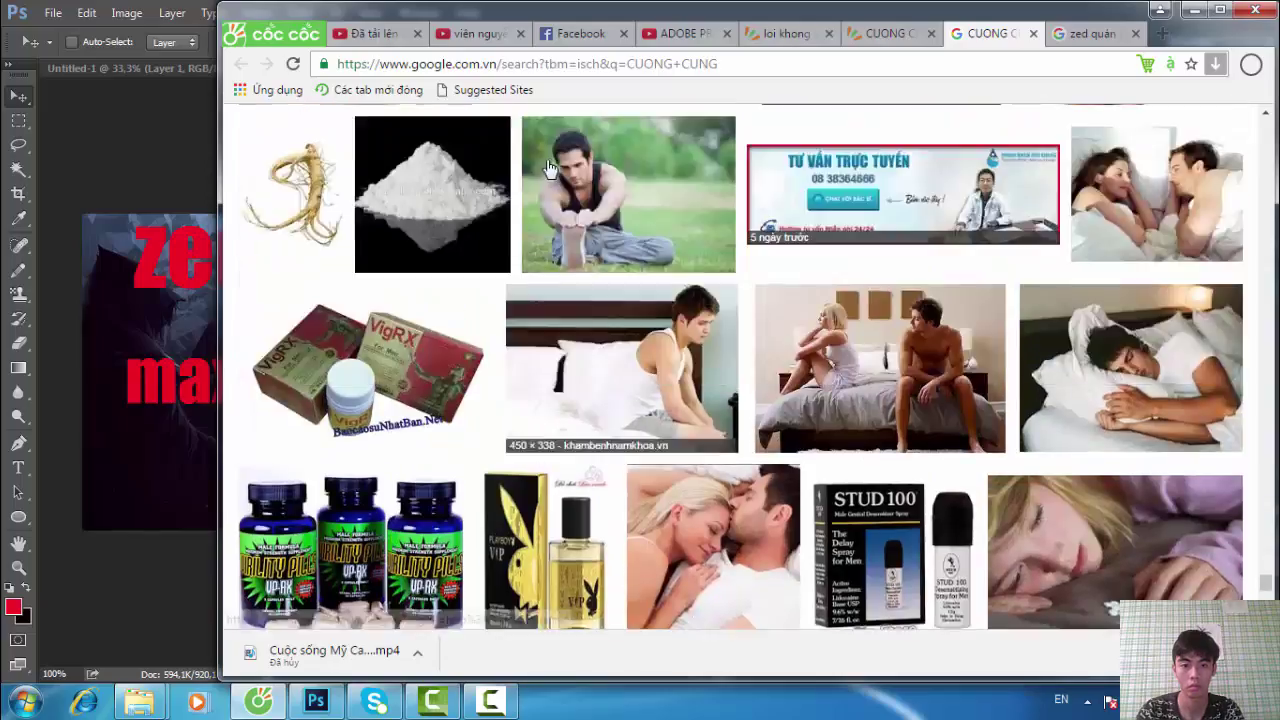
pyautogui.scroll(12, 666, 168)
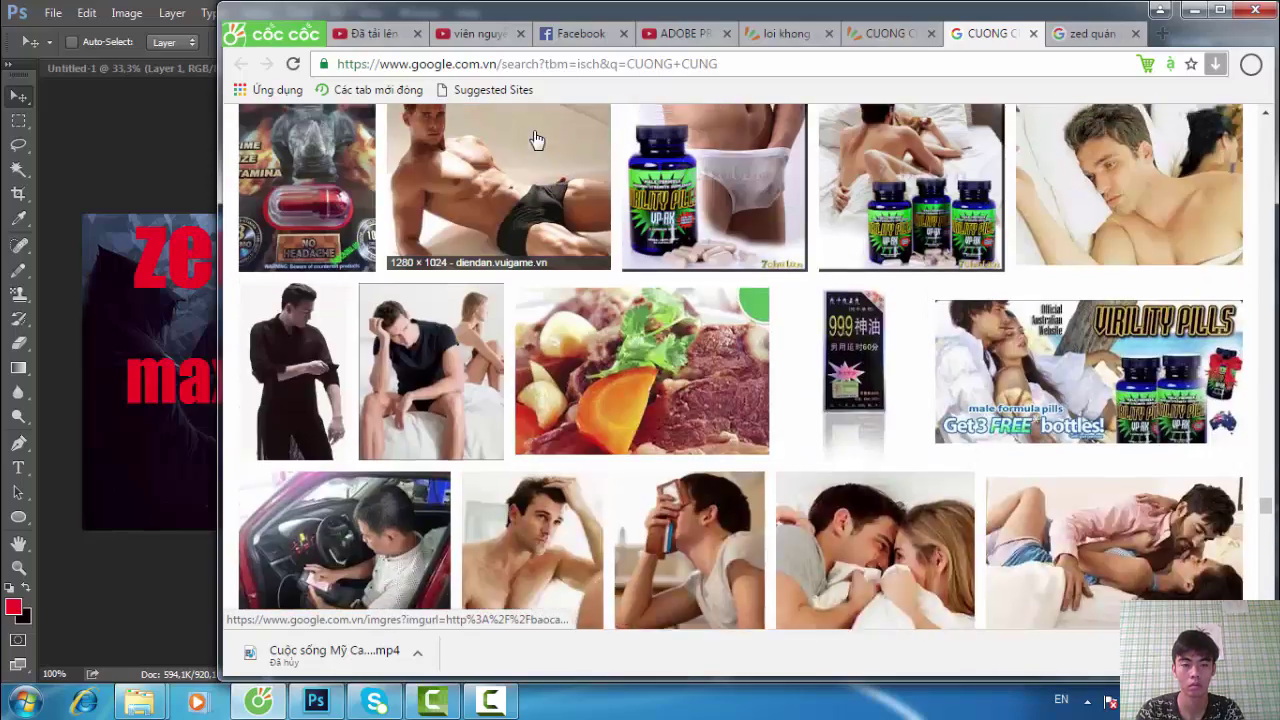
pyautogui.scroll(12, 519, 161)
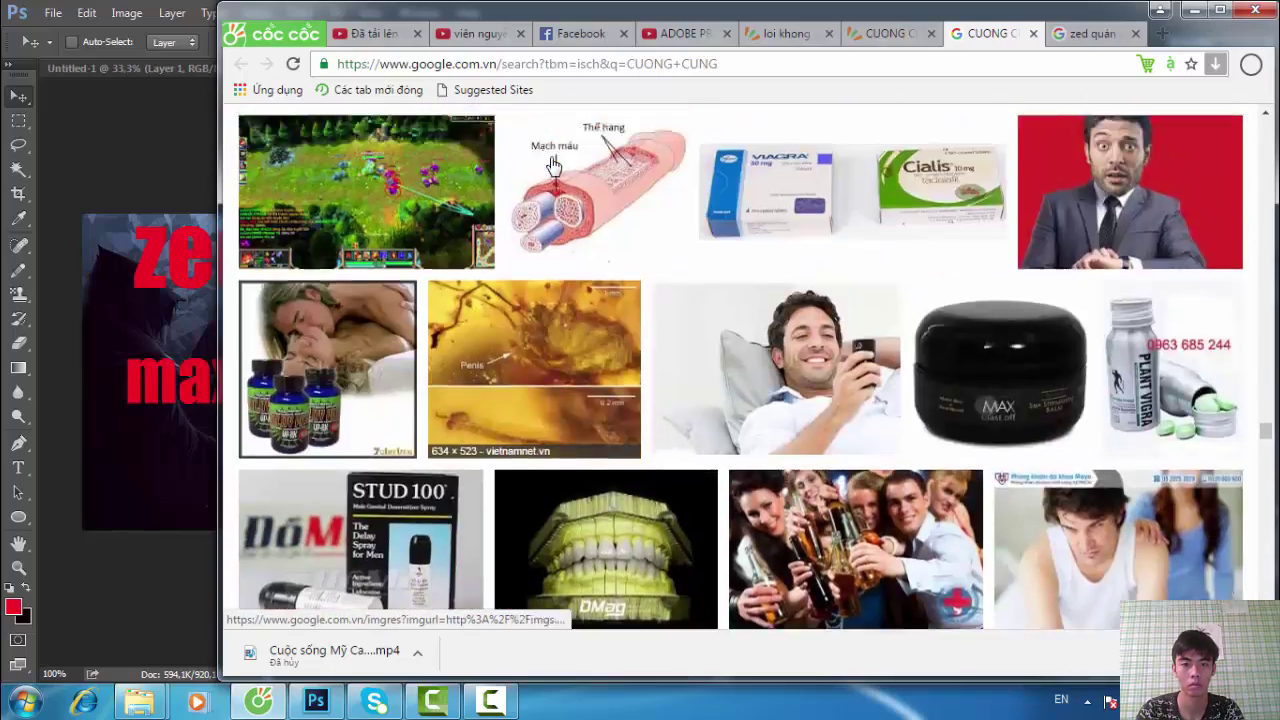
pyautogui.scroll(12, 560, 185)
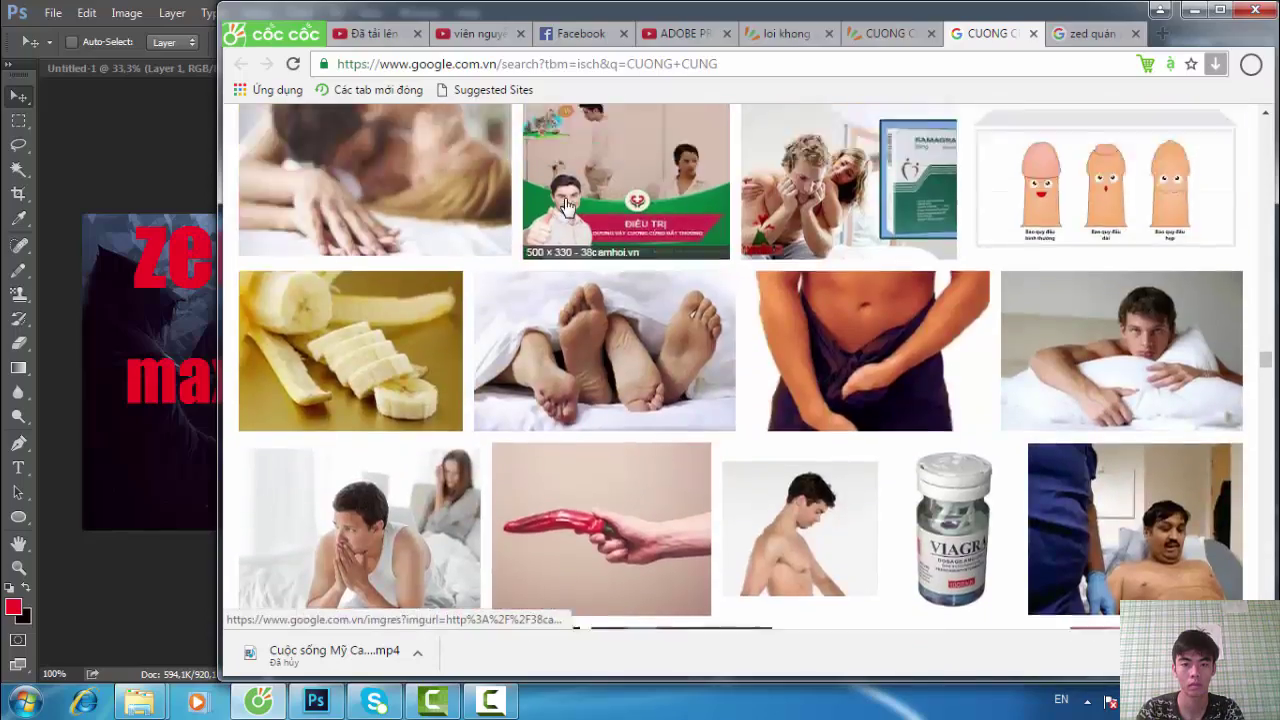
pyautogui.scroll(8, 577, 197)
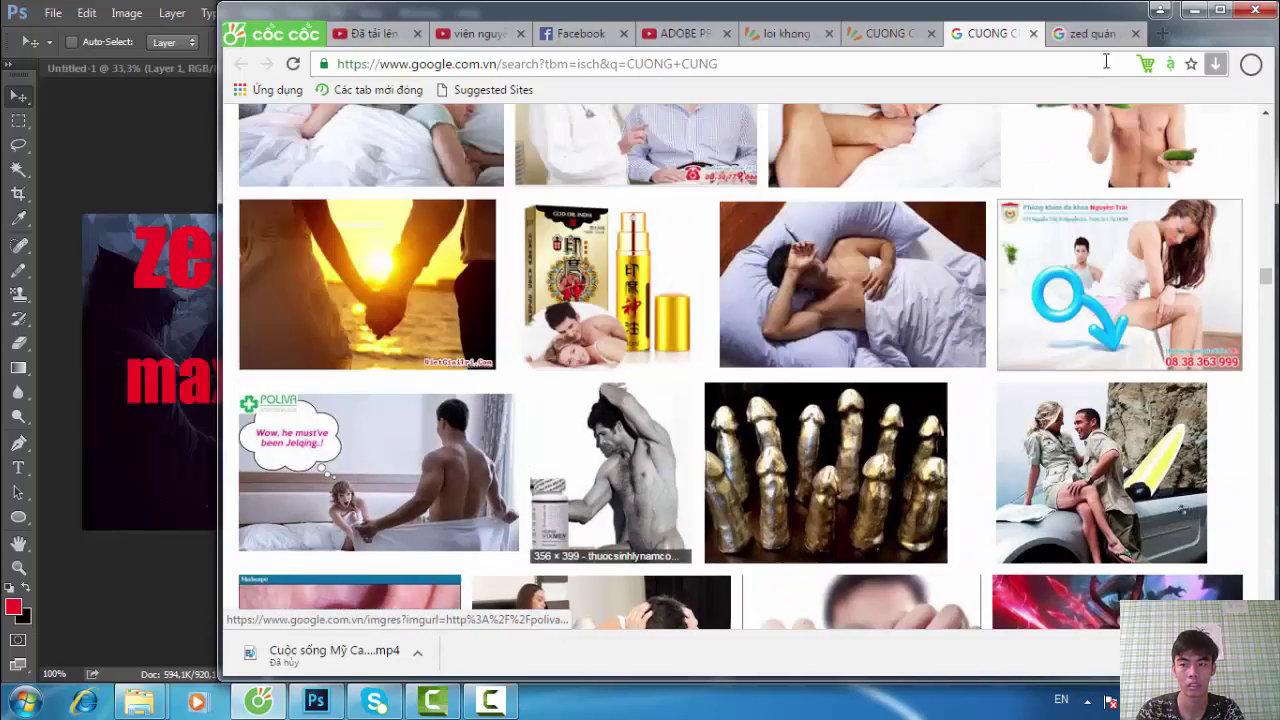
pyautogui.scroll(15, 1265, 130)
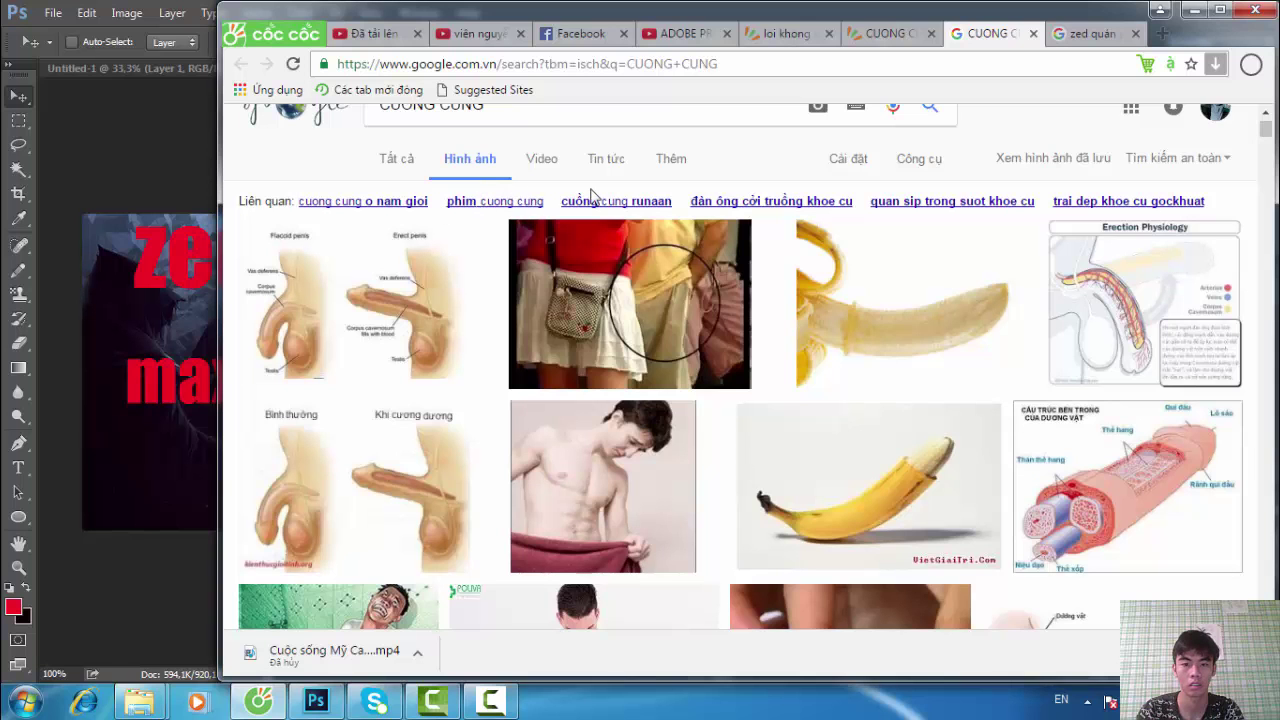
# Open the related image search "cuồng cung runaan" and examine its results for a usable item picture.
pyautogui.click(643, 203)
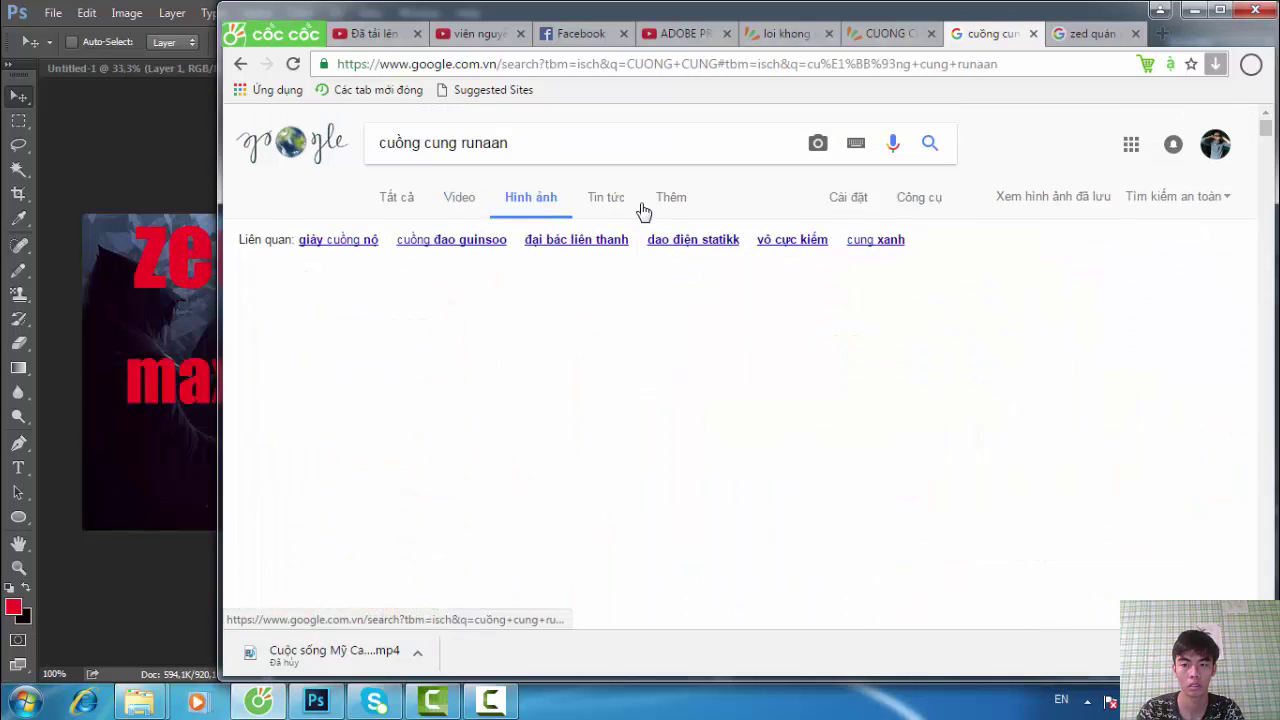
pyautogui.scroll(-10, 757, 343)
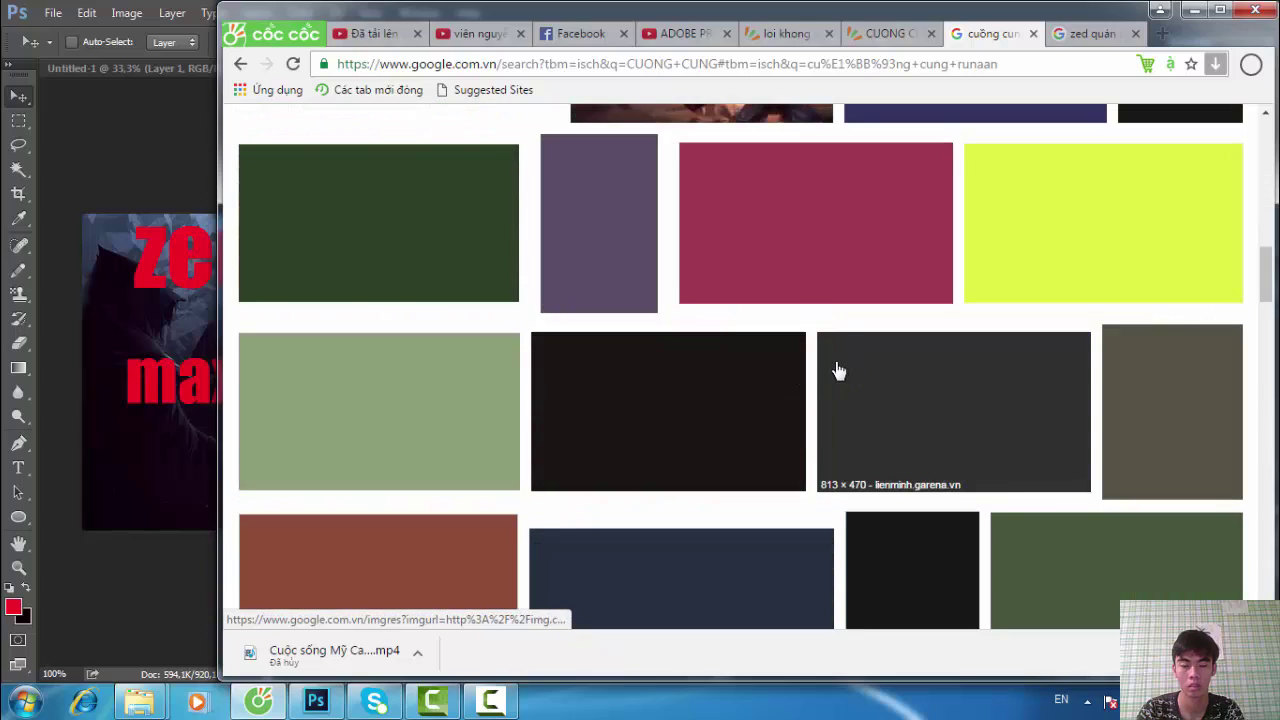
pyautogui.scroll(-5, 830, 380)
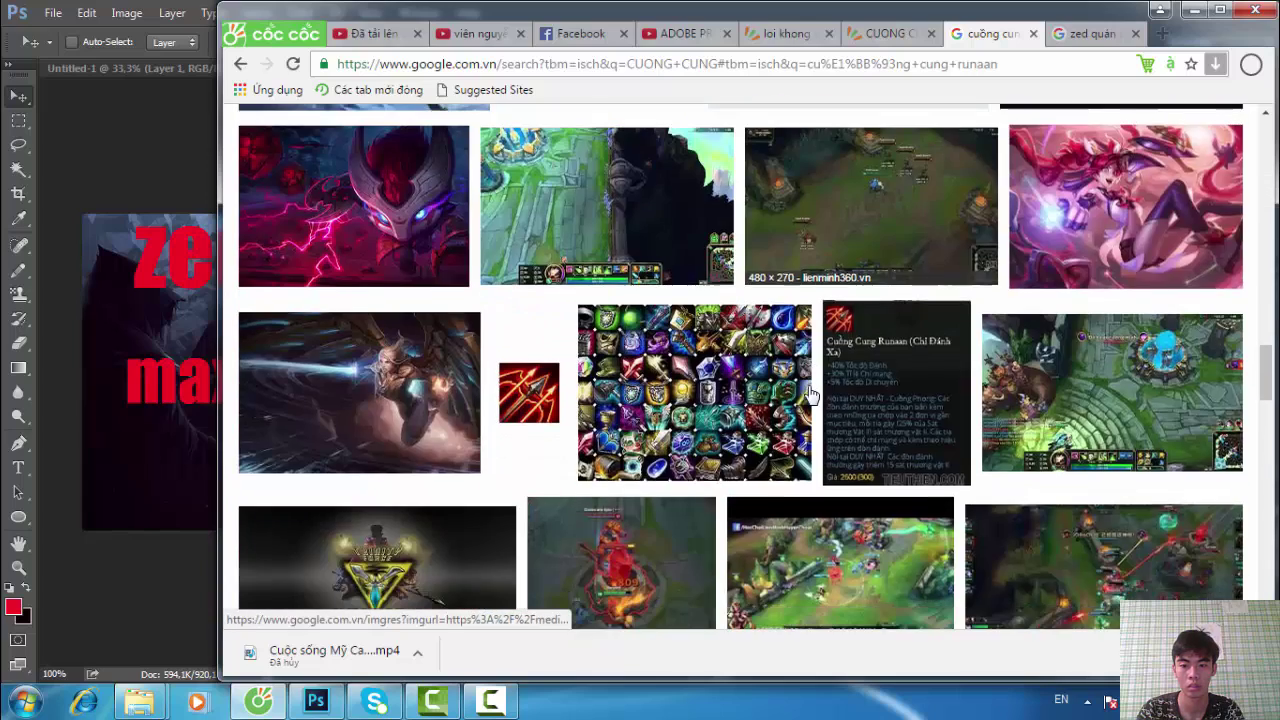
pyautogui.scroll(-10, 820, 388)
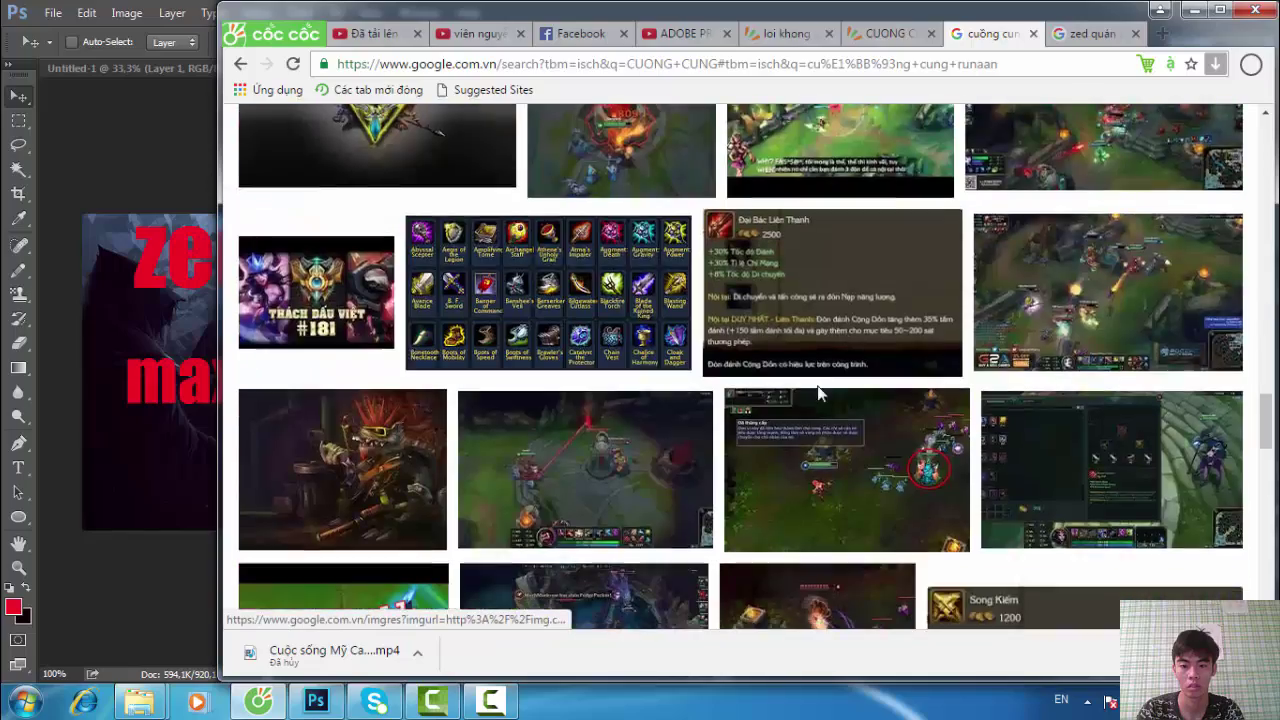
pyautogui.scroll(-10, 820, 397)
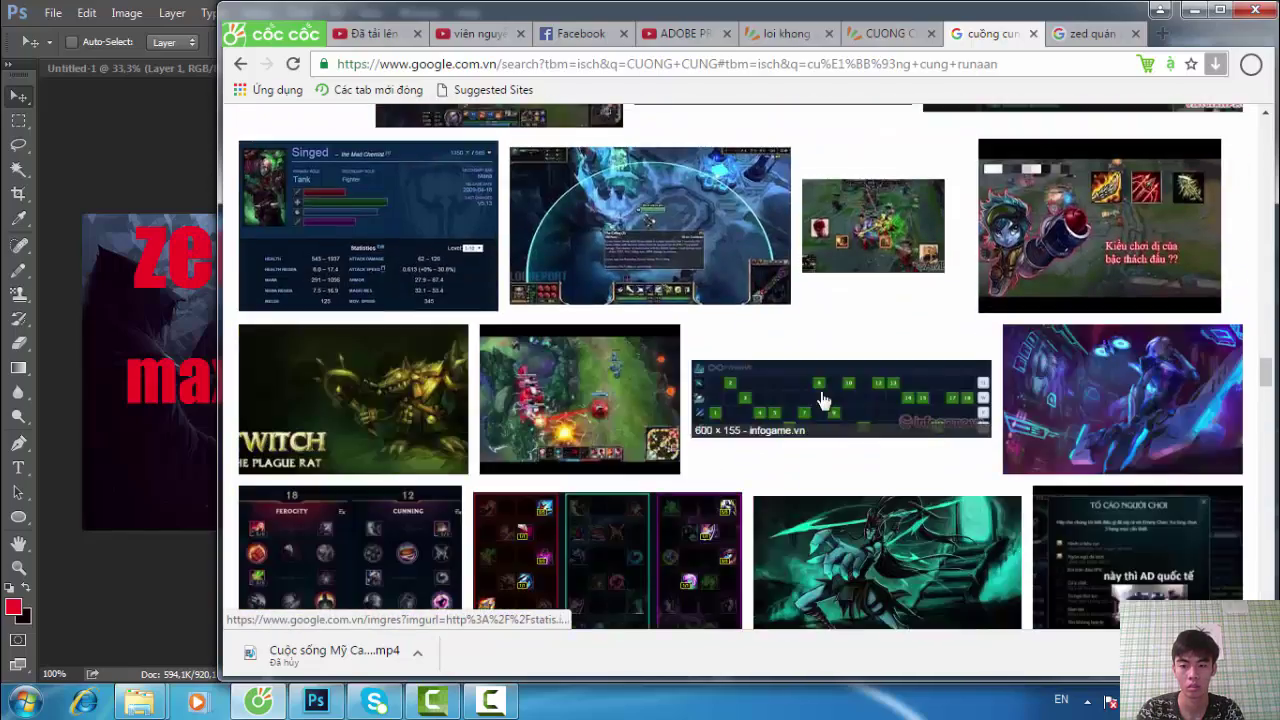
pyautogui.scroll(-10, 824, 397)
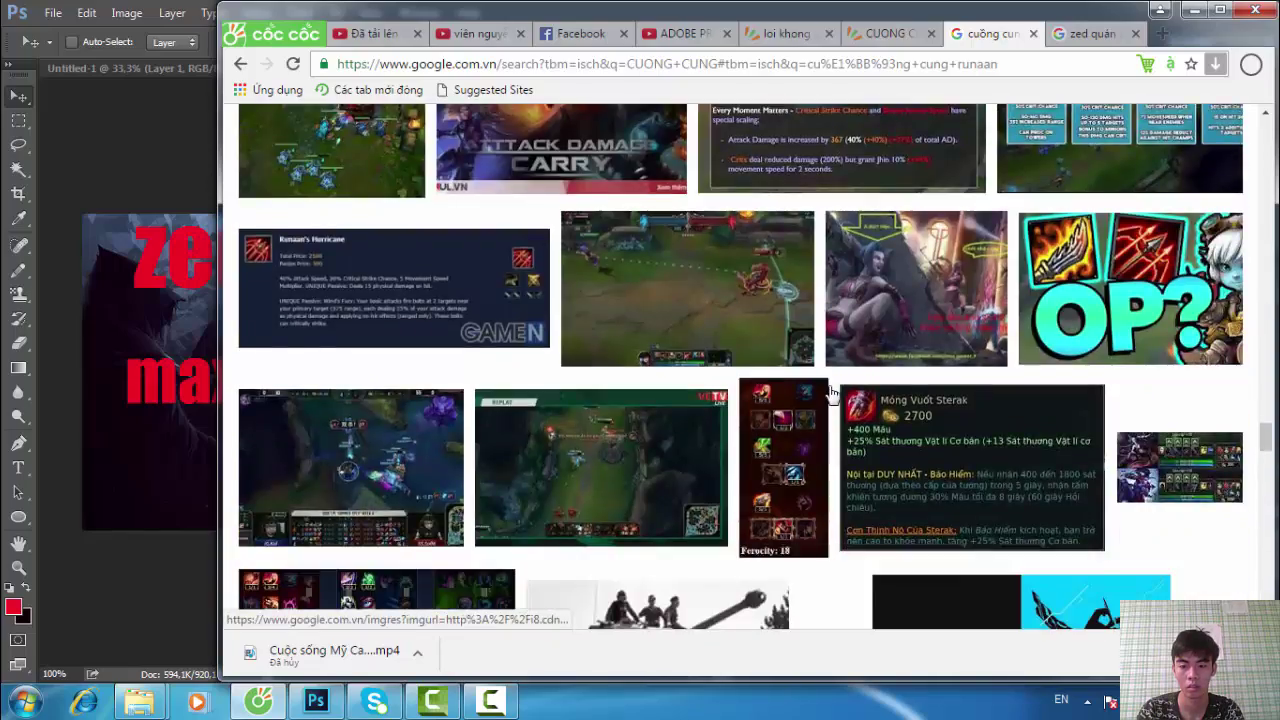
pyautogui.scroll(-10, 835, 390)
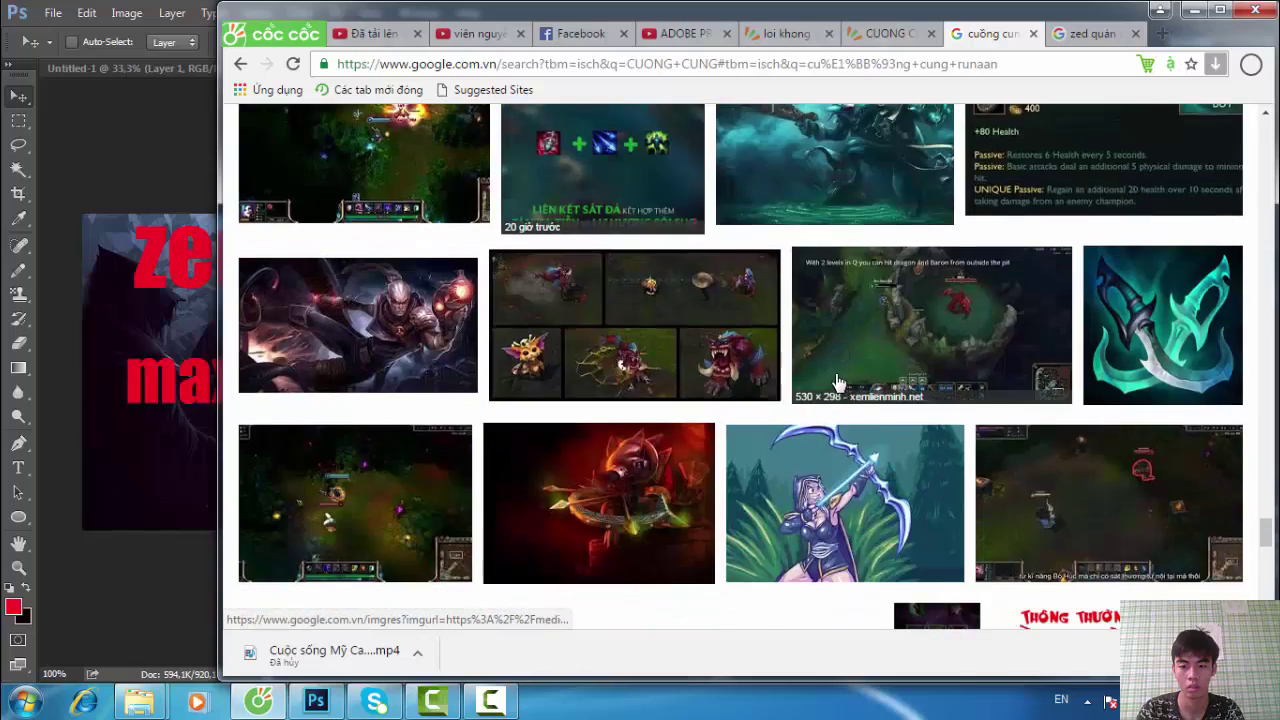
pyautogui.scroll(-10, 840, 383)
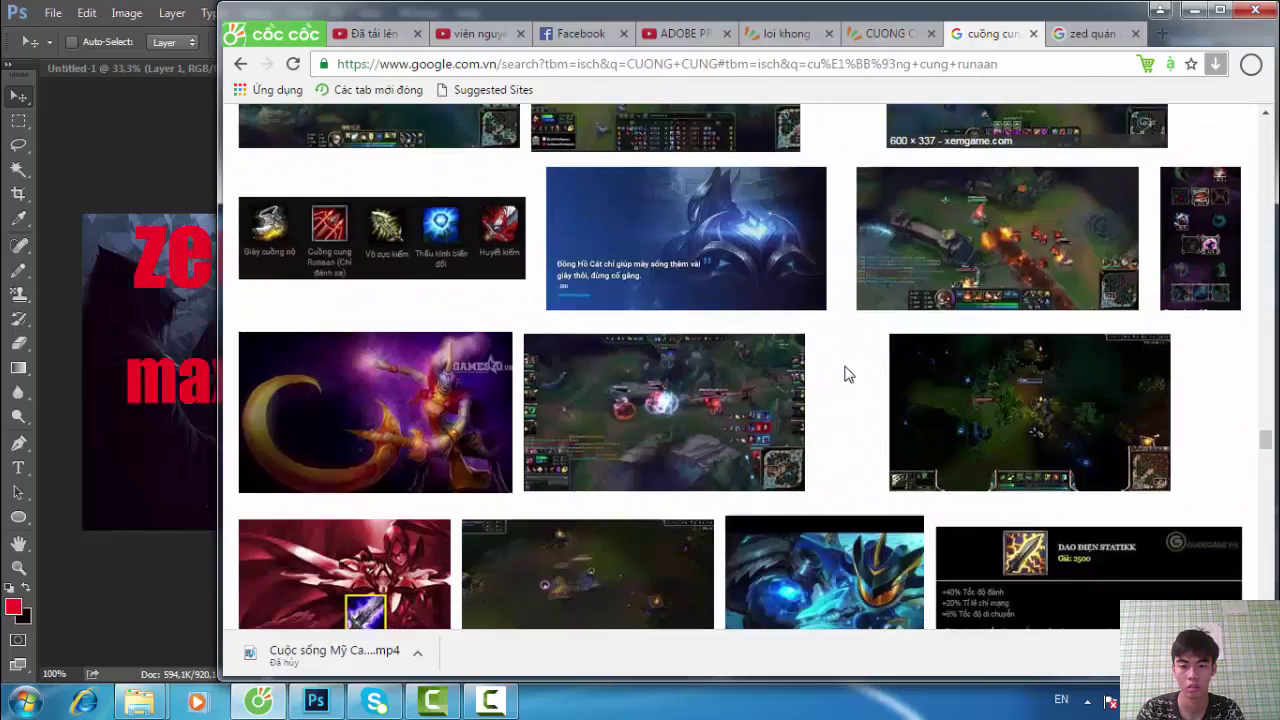
pyautogui.scroll(4, 1062, 321)
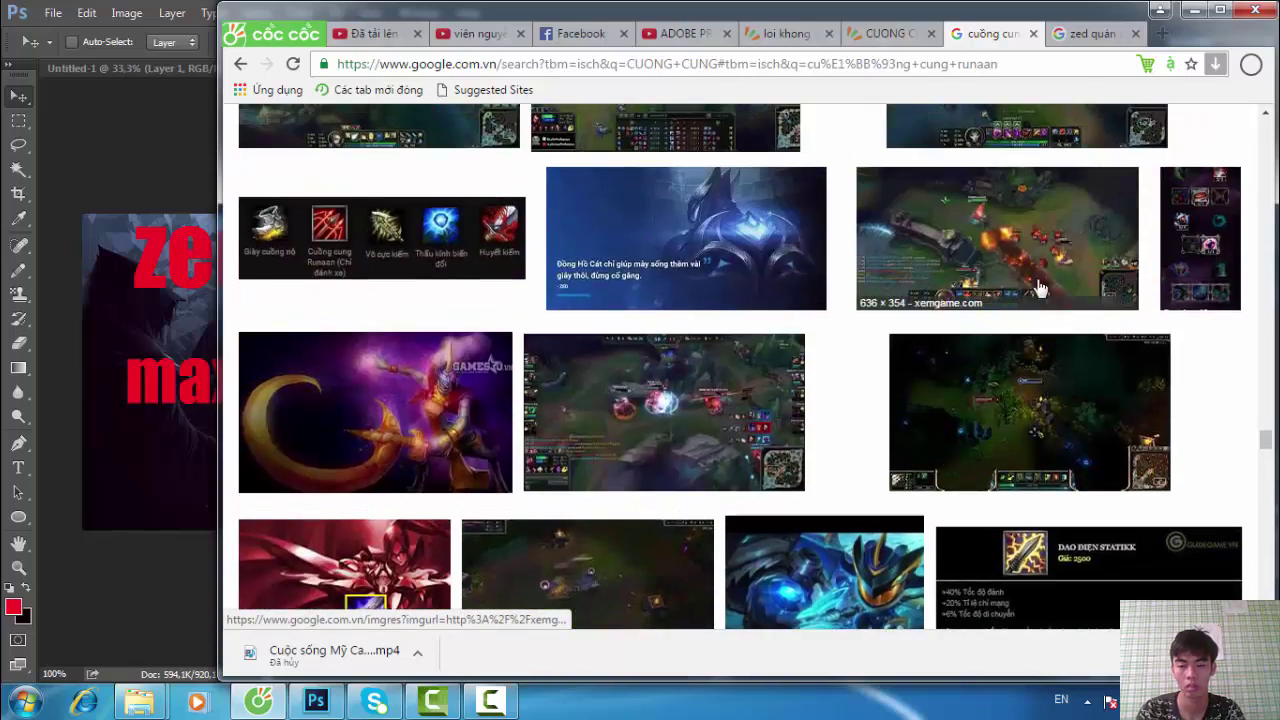
pyautogui.scroll(-10, 1040, 289)
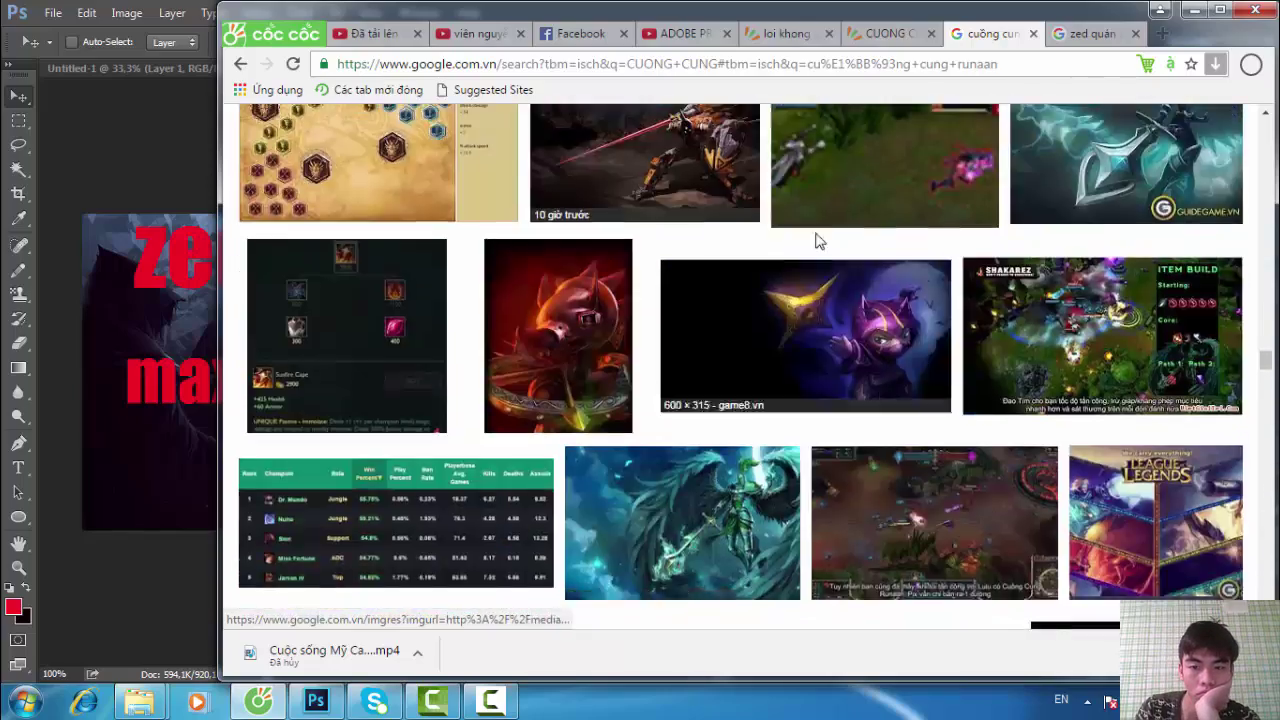
pyautogui.scroll(-10, 815, 240)
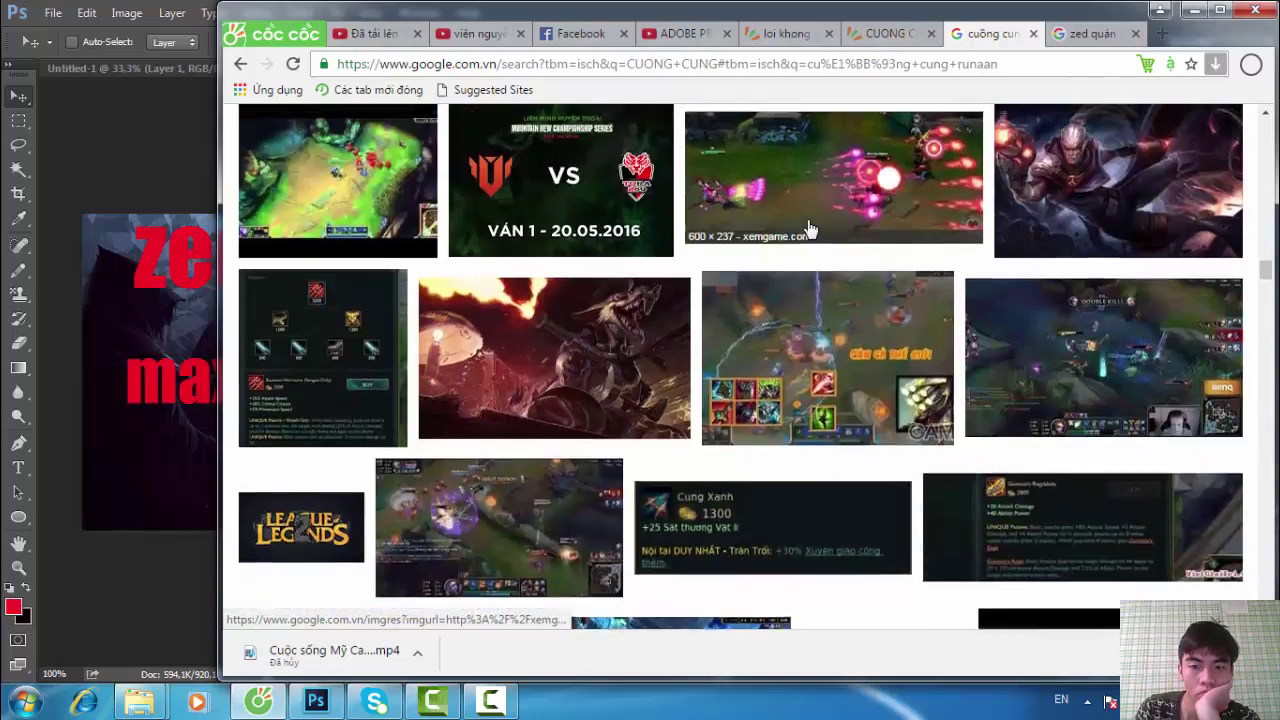
pyautogui.scroll(-10, 808, 228)
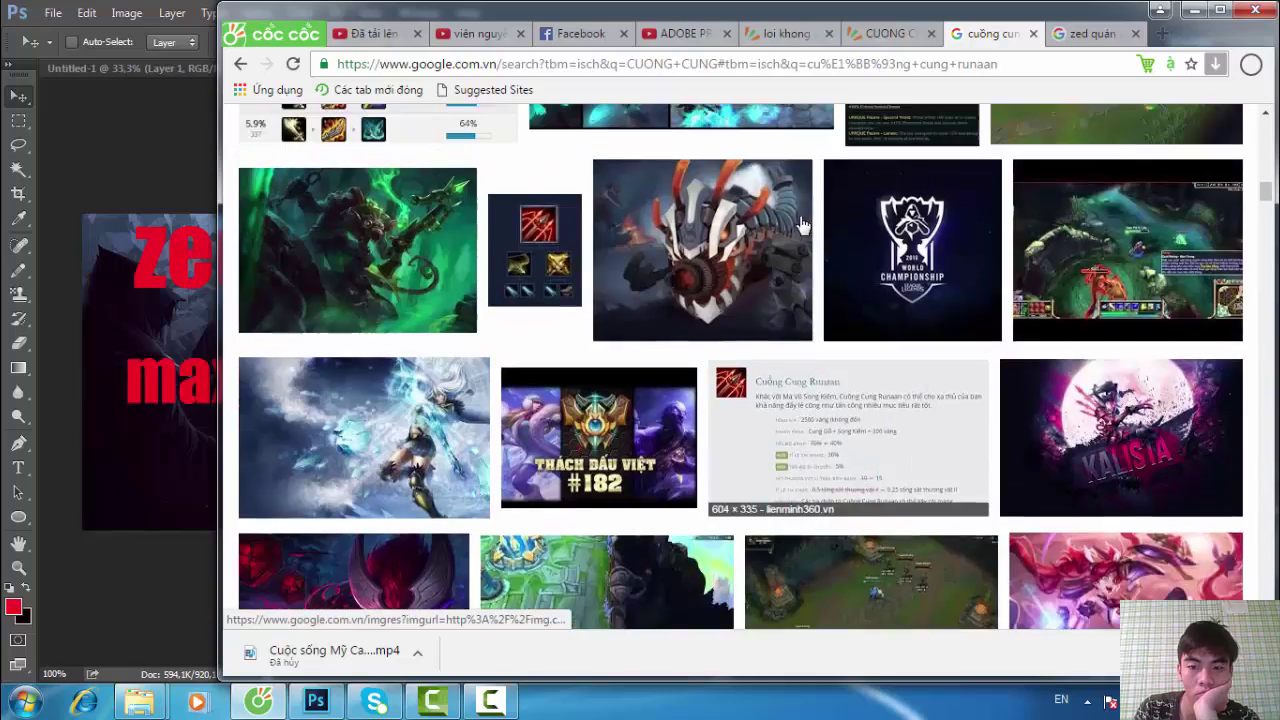
pyautogui.scroll(-10, 803, 226)
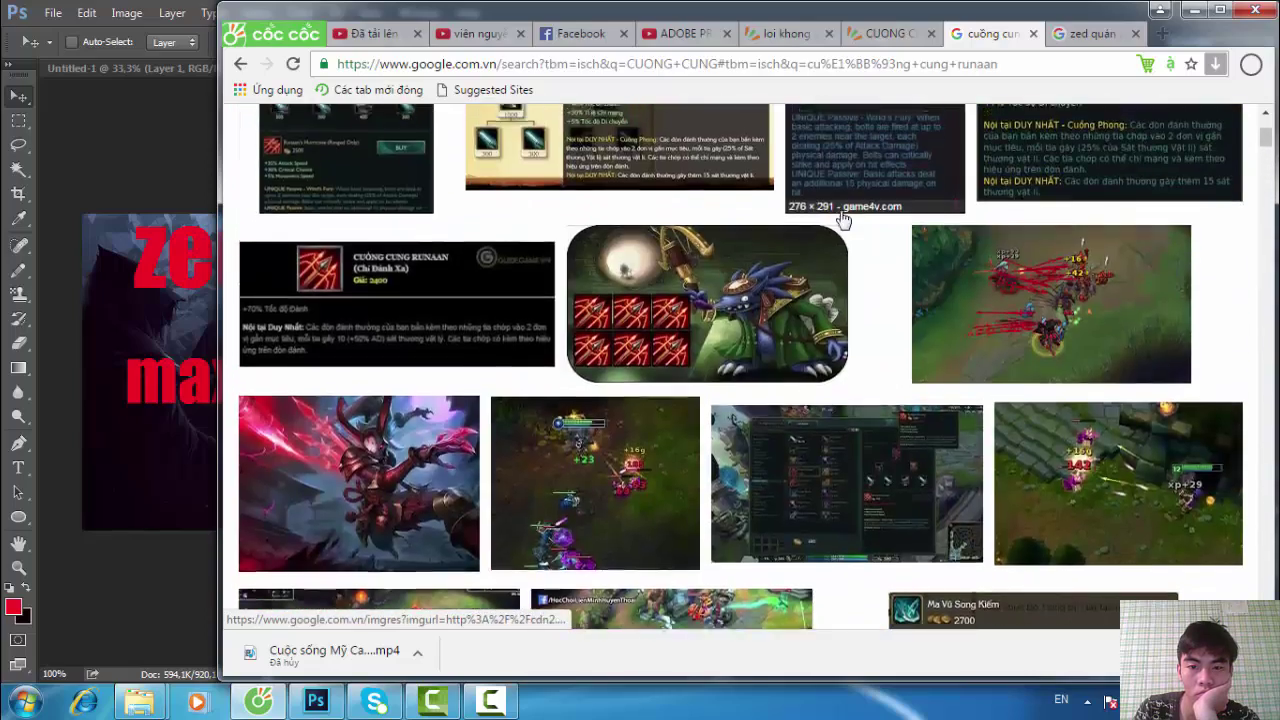
pyautogui.scroll(3, 820, 218)
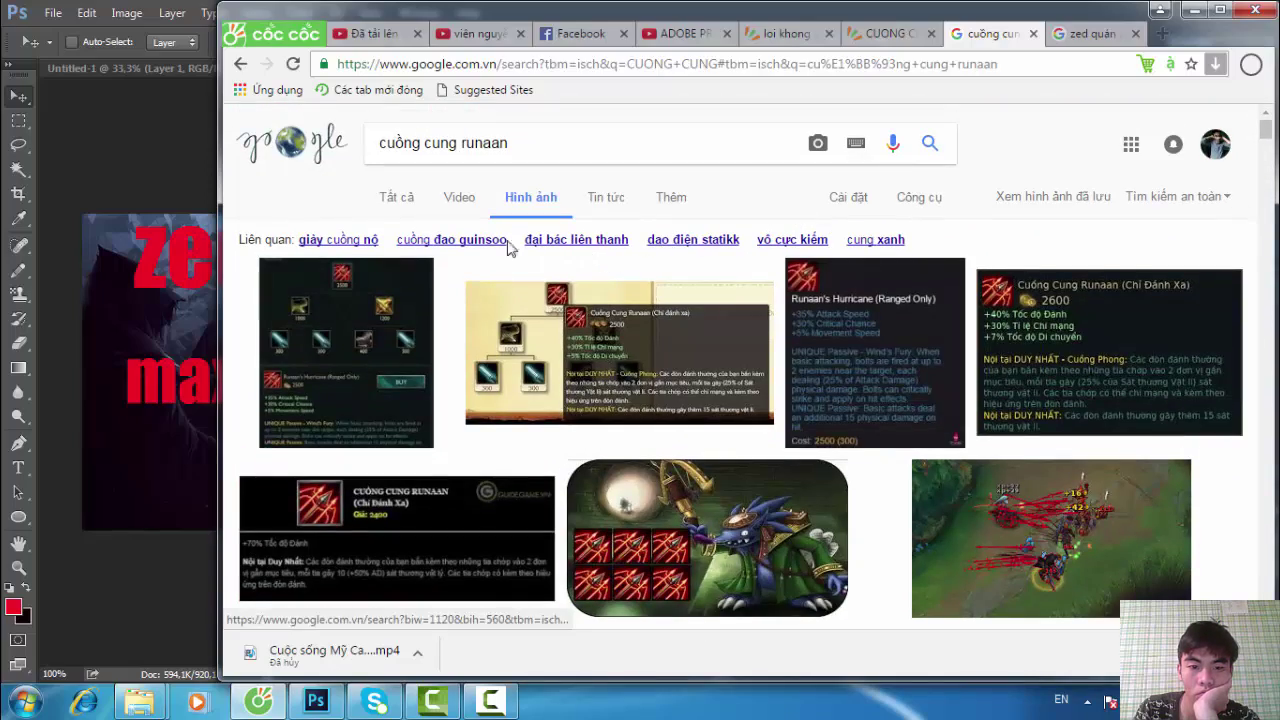
# Open the related image search "cuồng đao guinsoo" and filter the results to icon size (Biểu tượng).
pyautogui.click(457, 241)
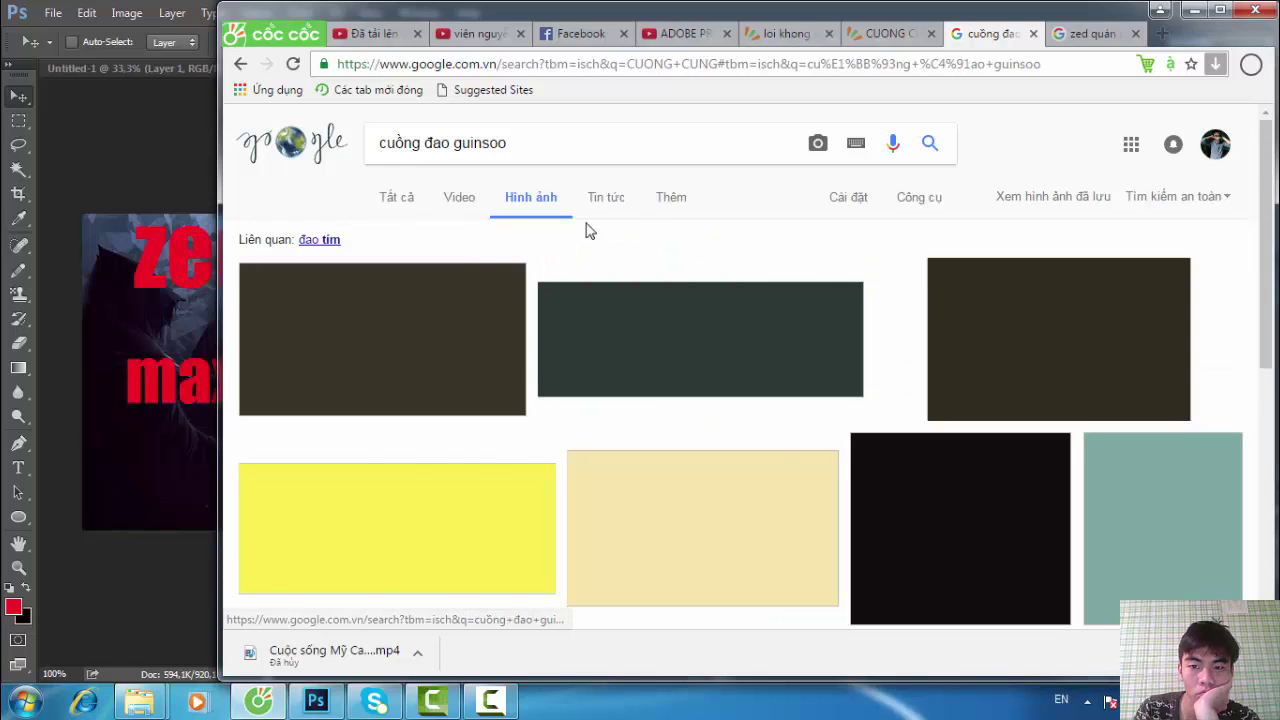
pyautogui.click(918, 199)
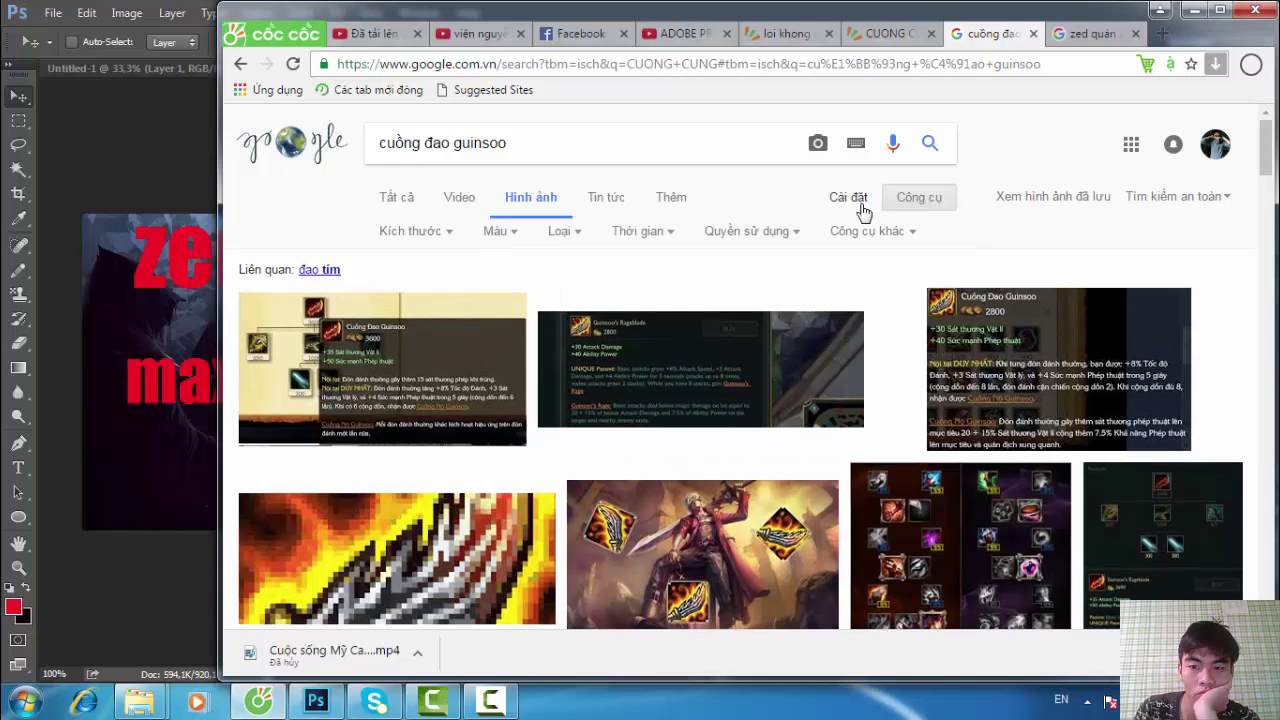
pyautogui.click(432, 234)
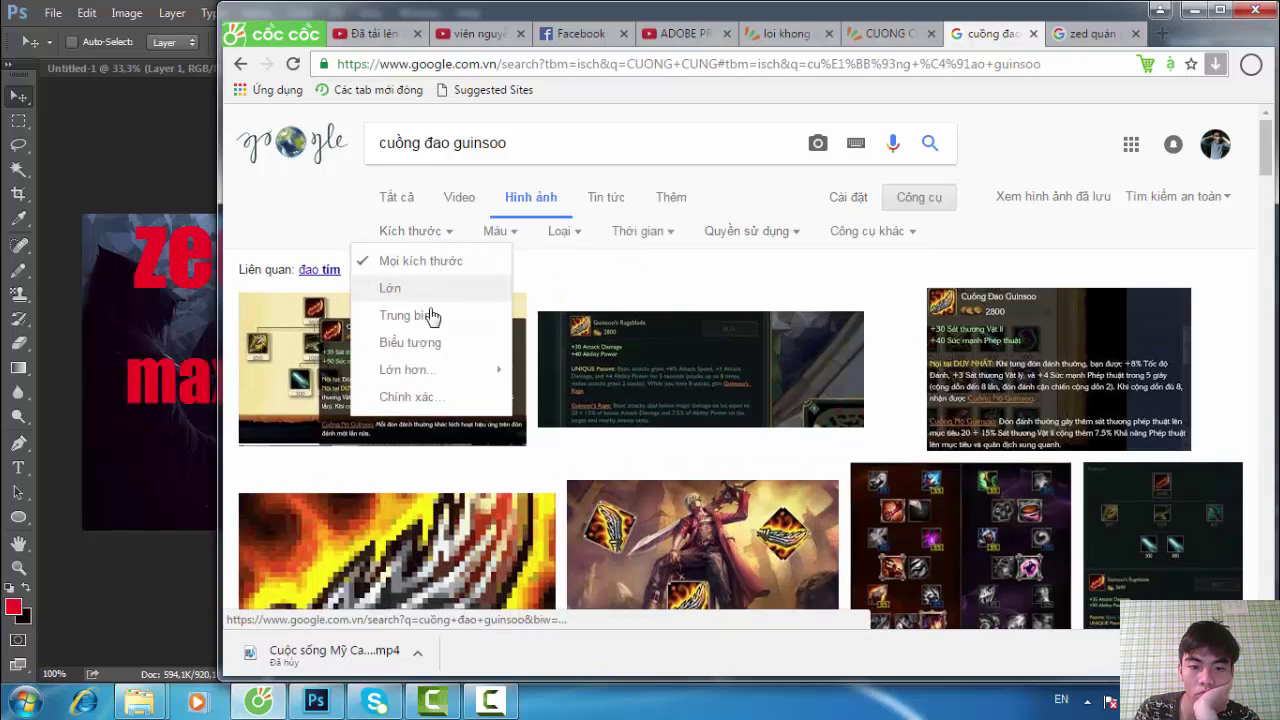
pyautogui.click(443, 349)
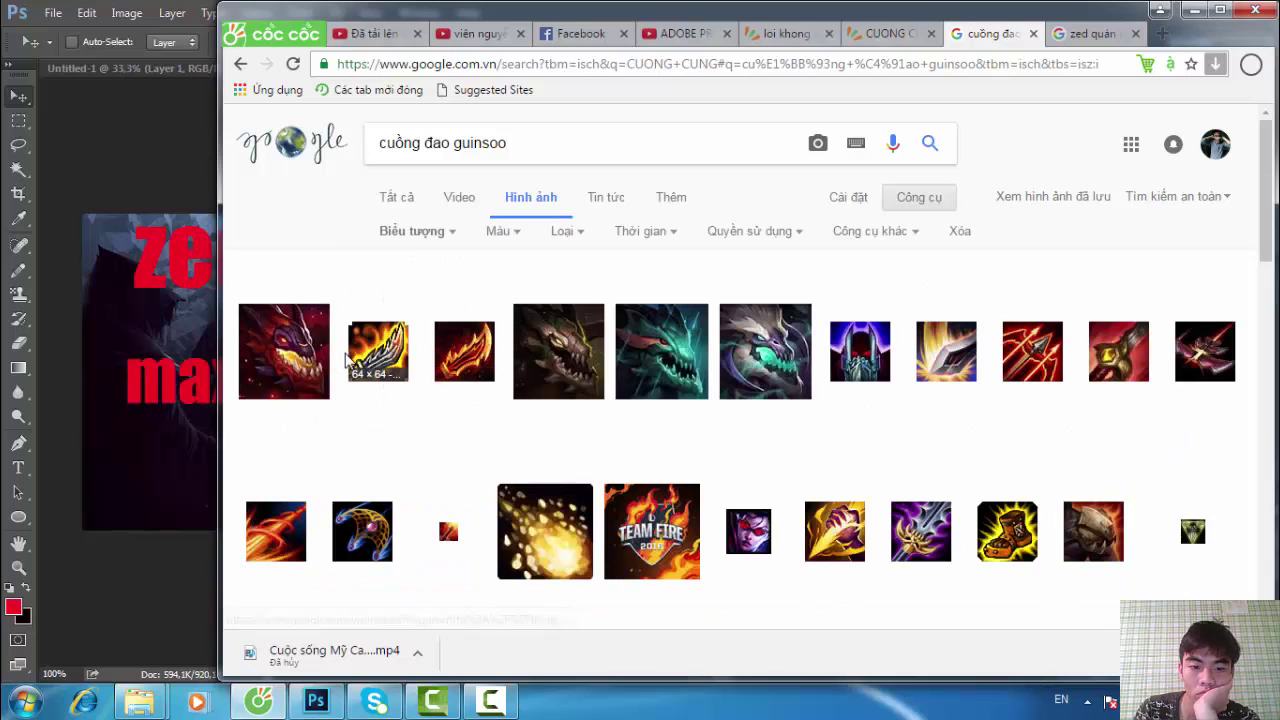
# Copy the red crossed-arrows item icon, paste it into the Photoshop artwork Layer 11.psb and place it below the start of "max tốc độ".
pyautogui.scroll(-1, 370, 340)
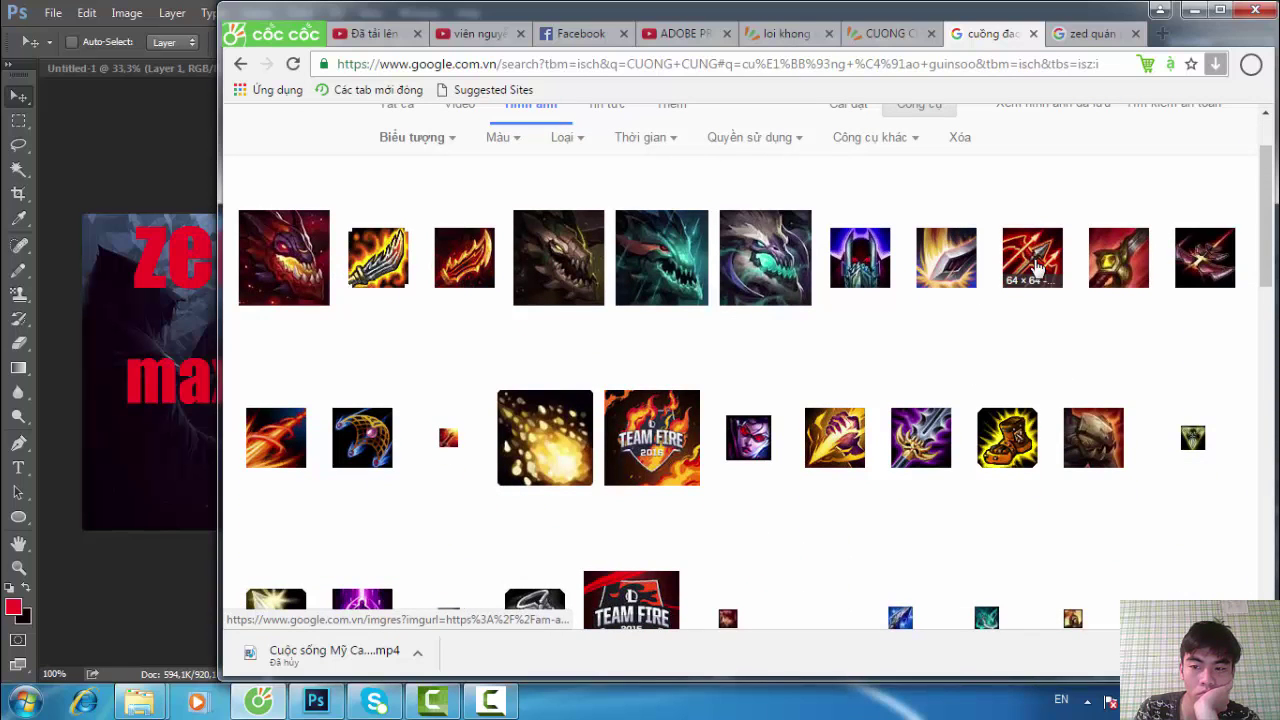
pyautogui.rightClick(1010, 262)
pyautogui.click(1046, 452)
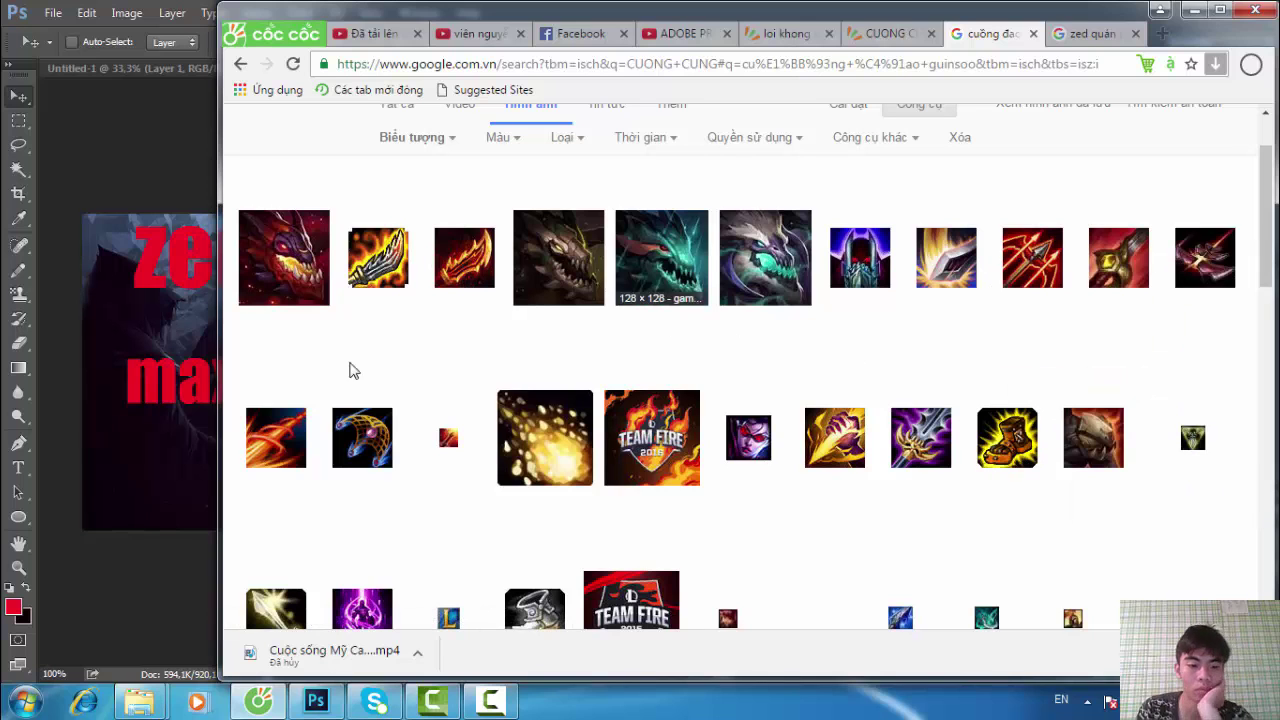
pyautogui.click(315, 703)
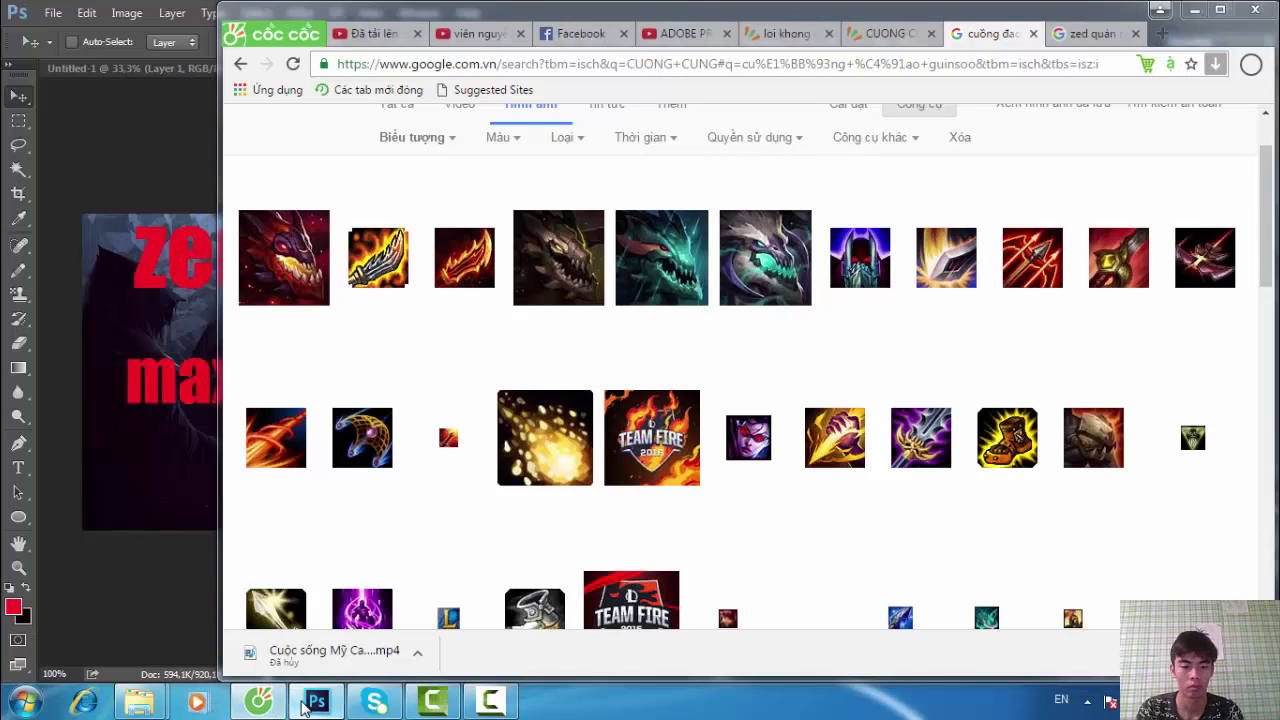
pyautogui.hotkey('ctrl', 'v')
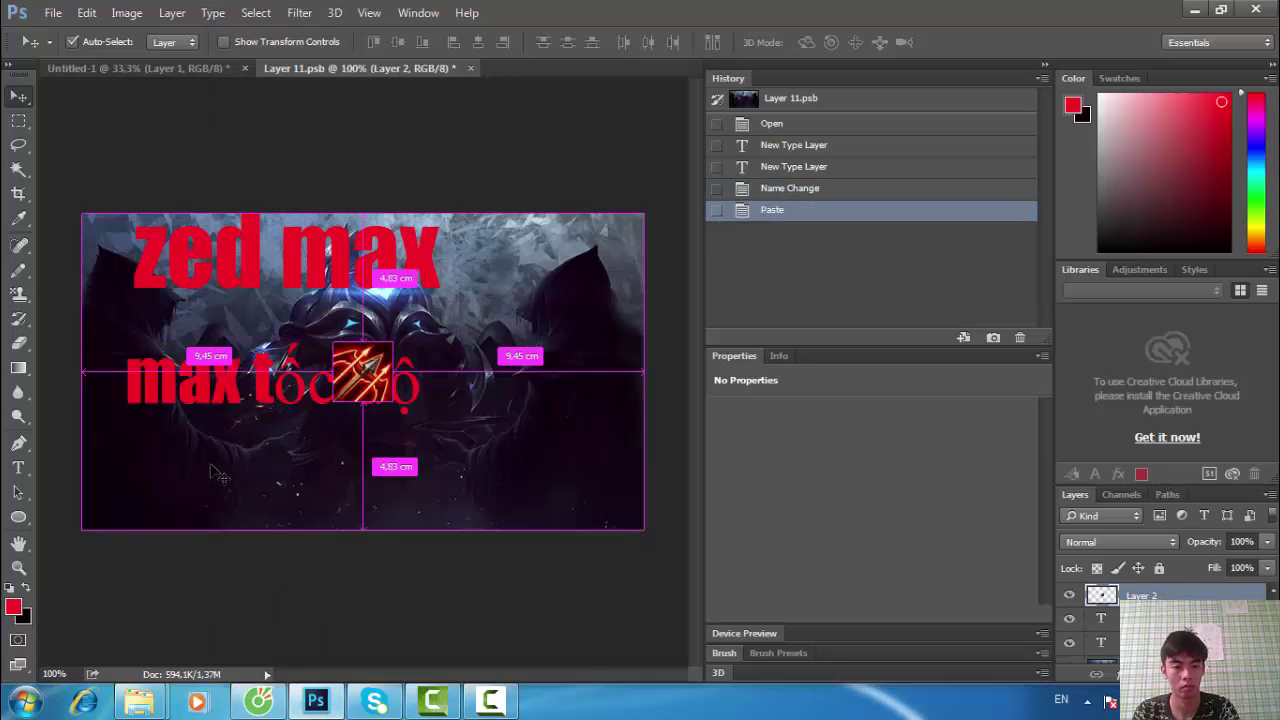
pyautogui.moveTo(213, 478)
pyautogui.mouseDown()
pyautogui.moveTo(208, 518)
pyautogui.moveTo(140, 512)
pyautogui.moveTo(218, 500)
pyautogui.mouseUp()
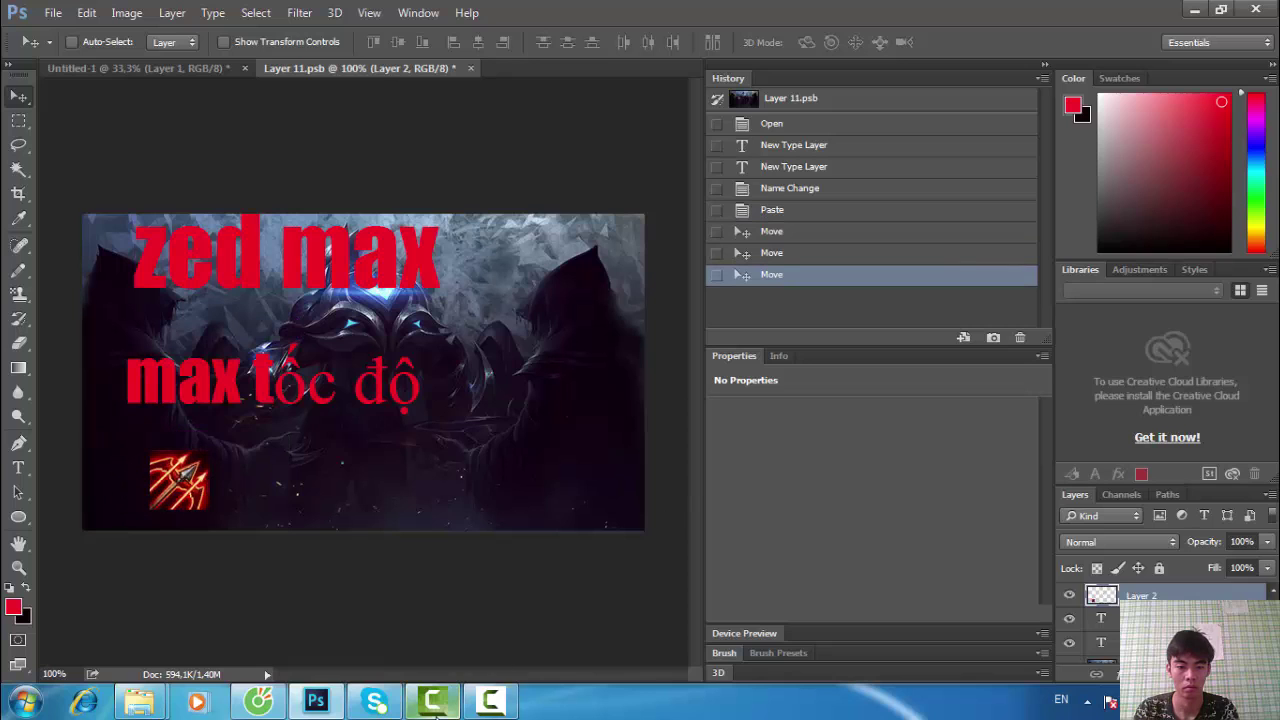
# Return to the browser and look through the icon-sized results for a second game item picture.
pyautogui.click(266, 703)
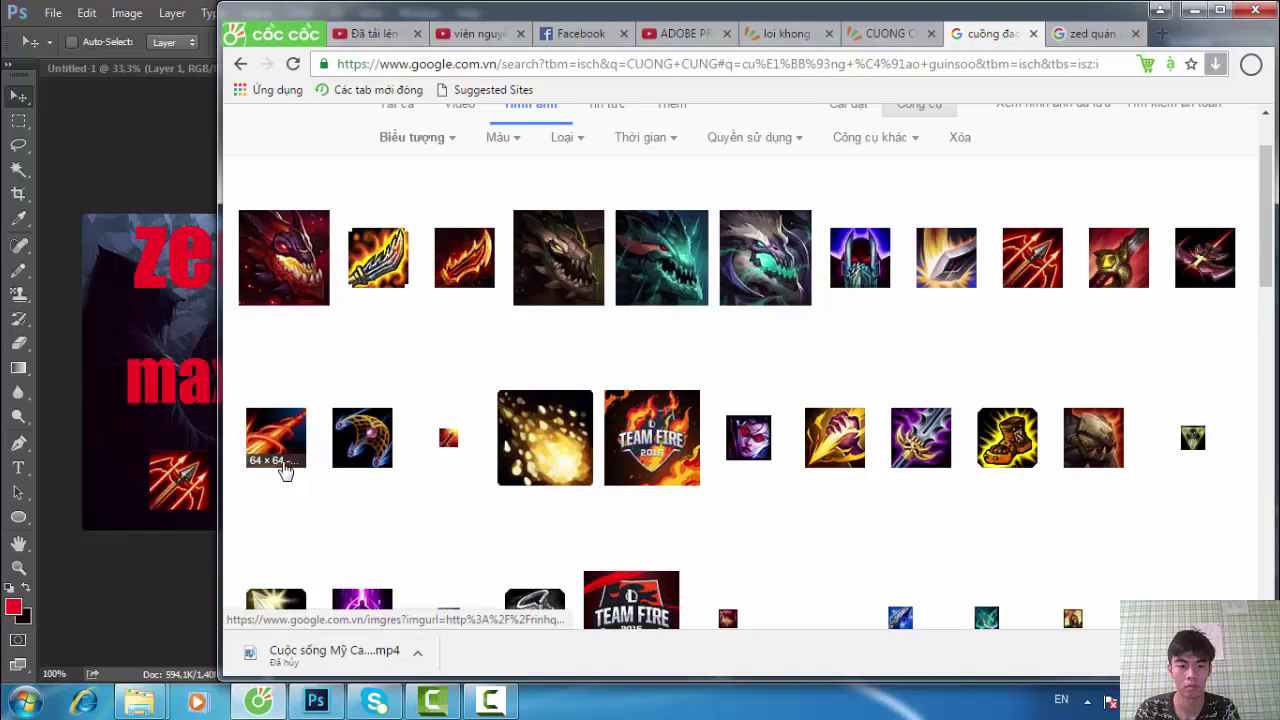
pyautogui.scroll(-2, 544, 503)
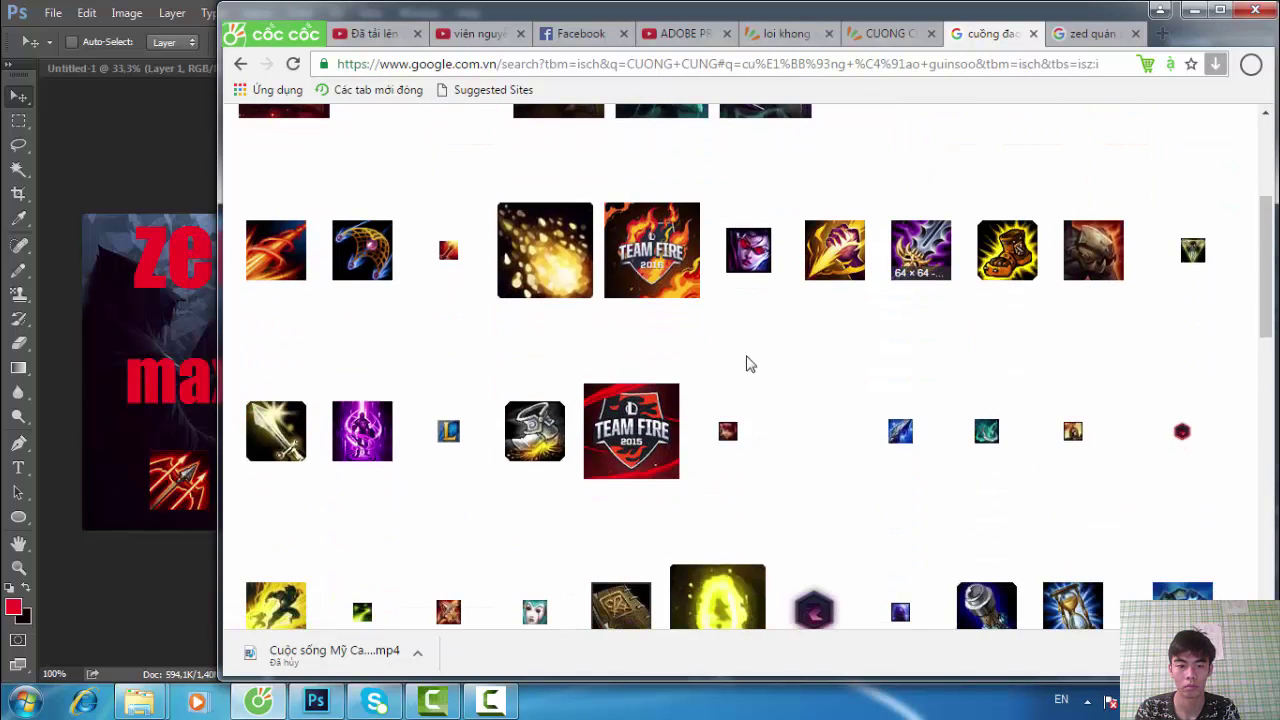
pyautogui.scroll(-2, 505, 358)
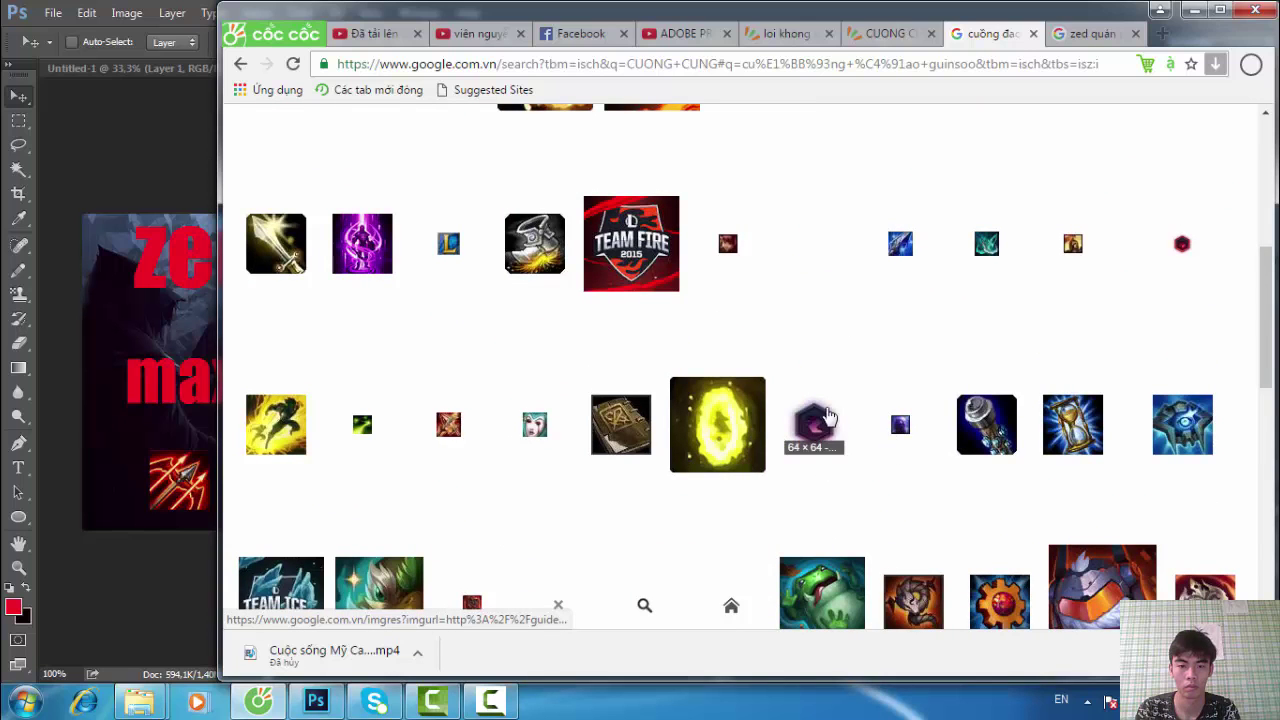
pyautogui.scroll(2, 828, 417)
pyautogui.scroll(1, 822, 415)
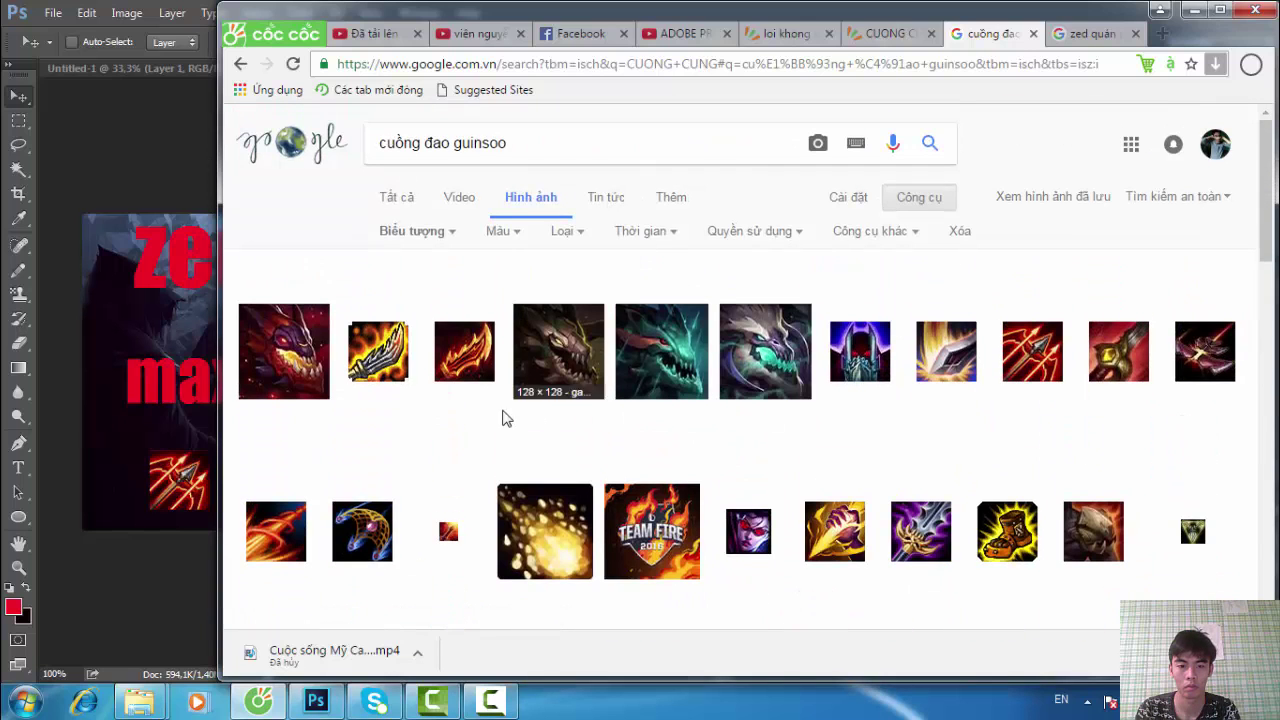
pyautogui.scroll(-6, 634, 389)
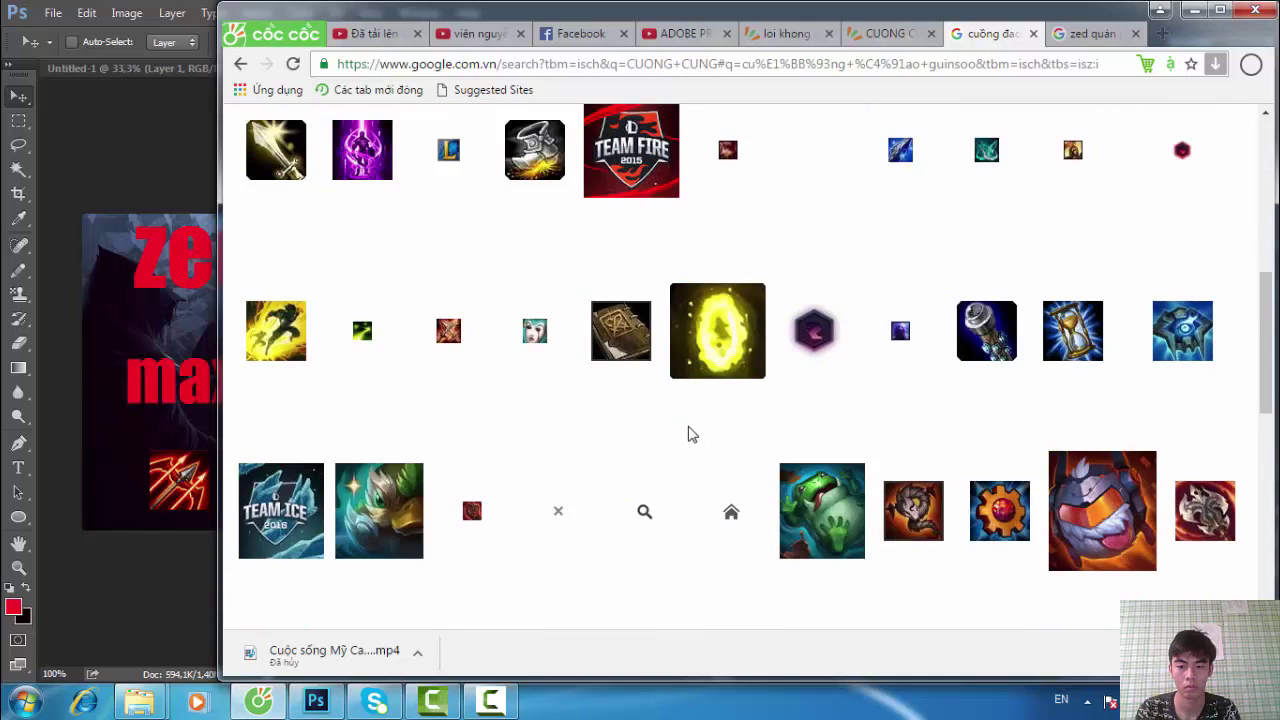
pyautogui.scroll(-3, 690, 440)
pyautogui.scroll(-2, 715, 448)
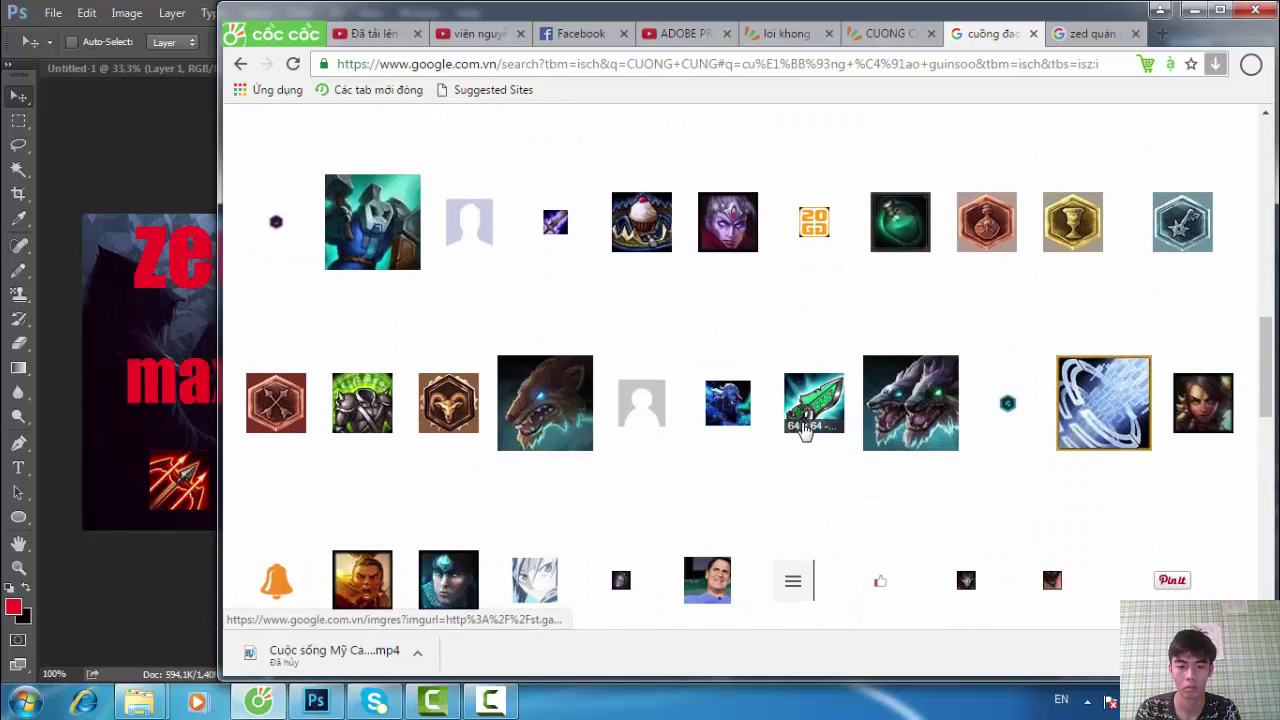
pyautogui.scroll(-3, 808, 440)
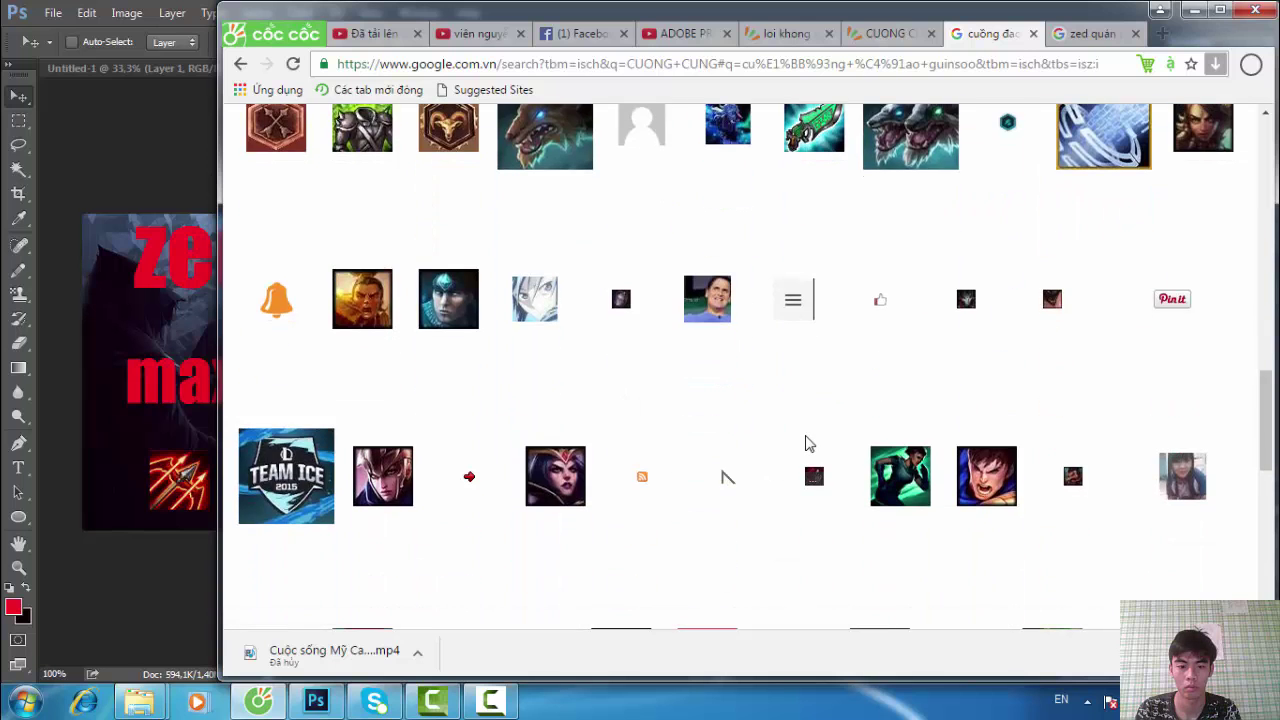
pyautogui.scroll(3, 810, 440)
pyautogui.scroll(10, 808, 420)
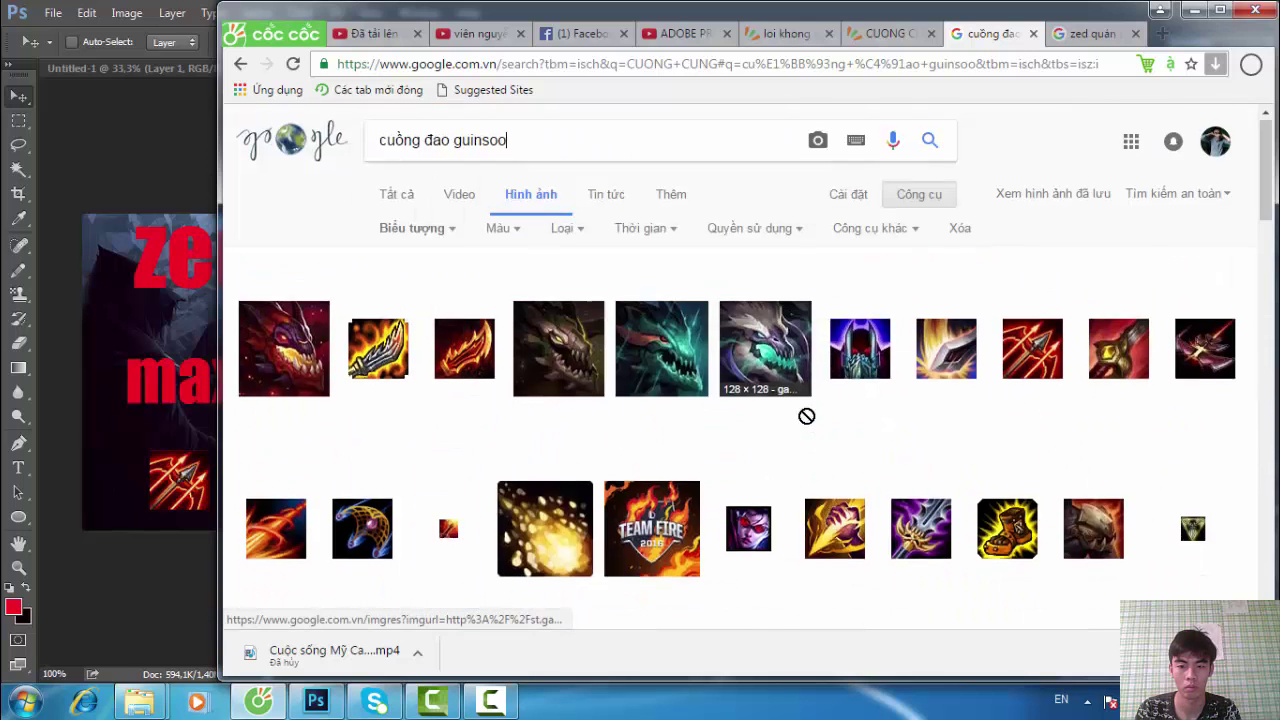
# Copy the green blade-gun icon, paste it into the Photoshop artwork and place it beside the red arrows icon.
pyautogui.scroll(-10, 808, 420)
pyautogui.rightClick(818, 398)
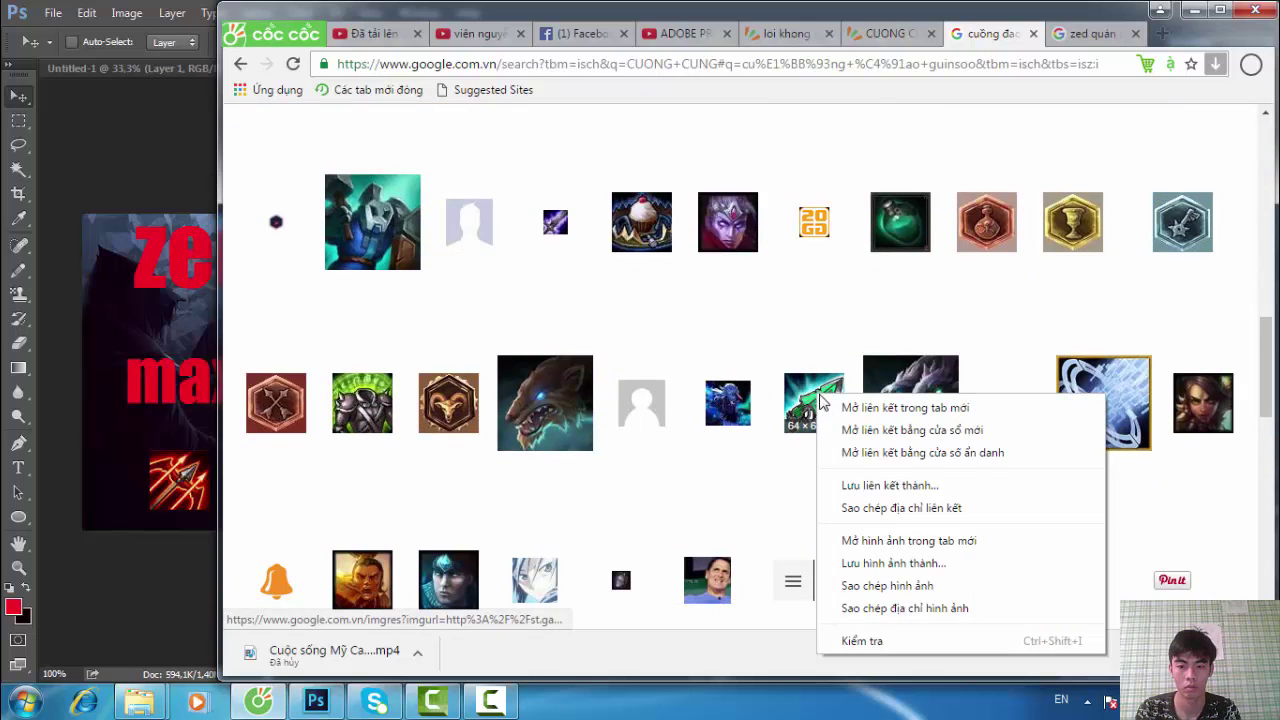
pyautogui.click(862, 585)
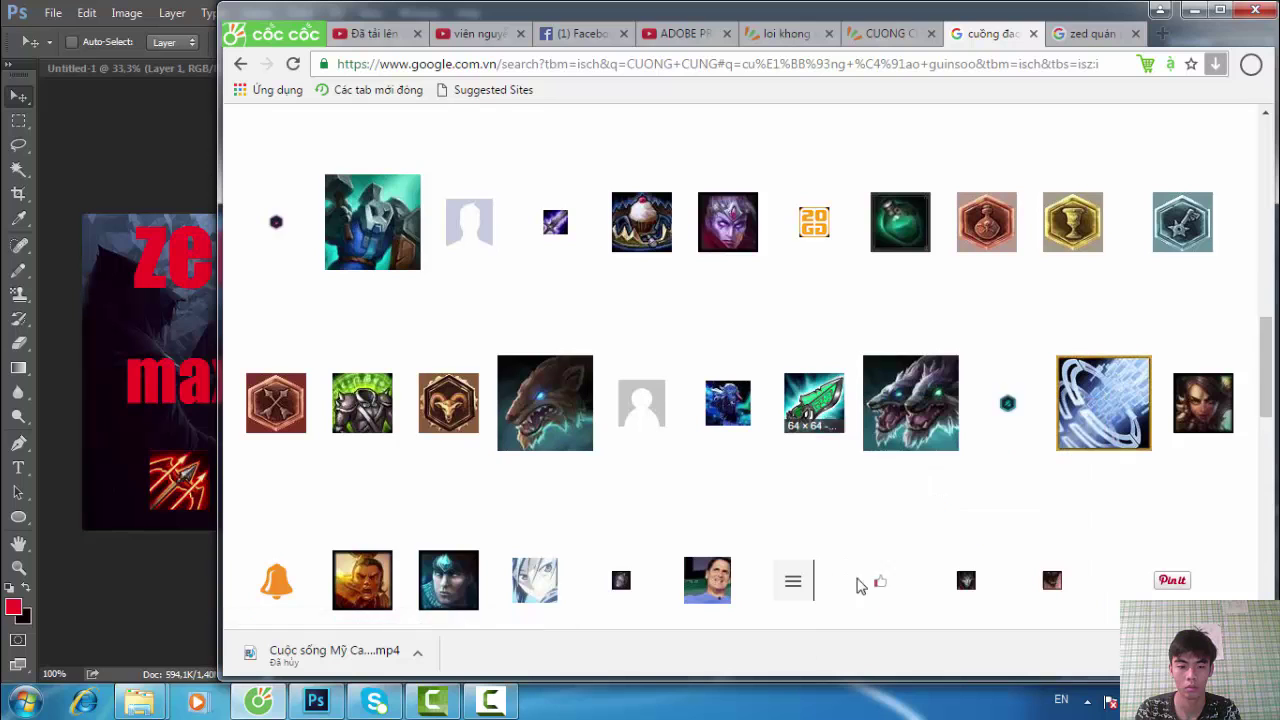
pyautogui.click(188, 440)
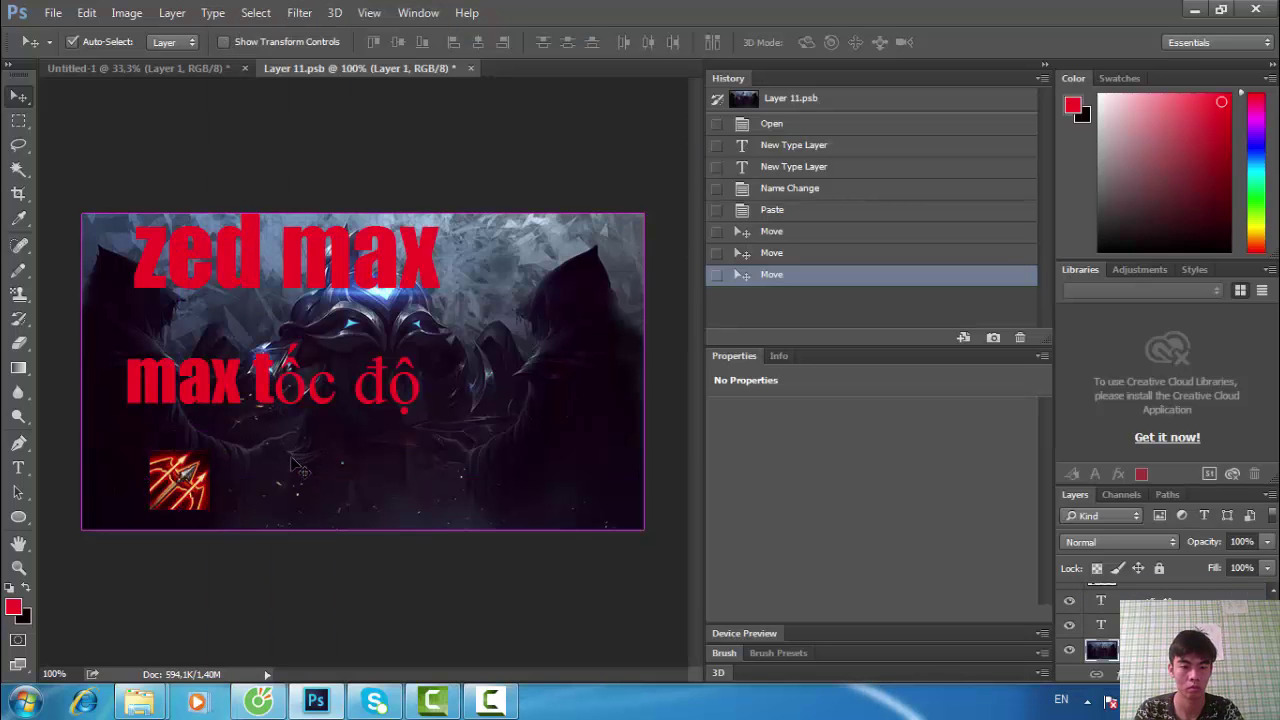
pyautogui.hotkey('ctrl', 'v')
pyautogui.moveTo(388, 400); pyautogui.dragTo(276, 478)
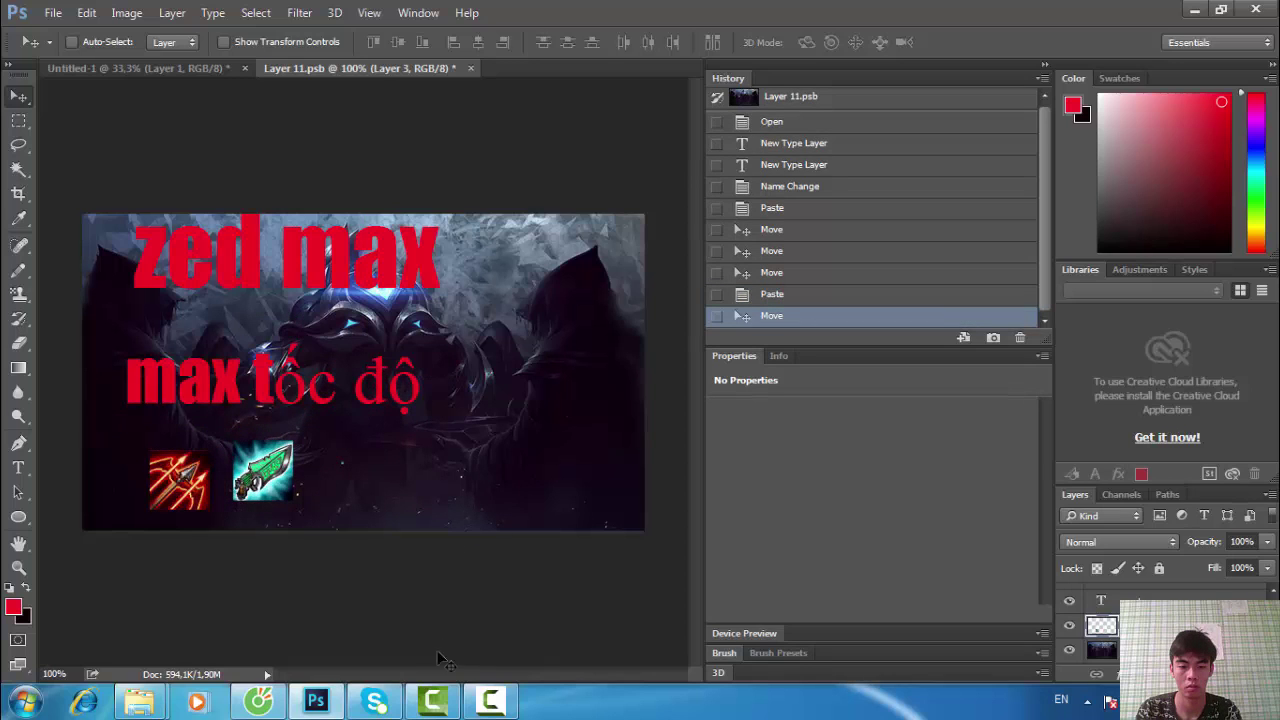
# Switch back to the browser and copy the purple sword item icon from the image results.
pyautogui.click(258, 703)
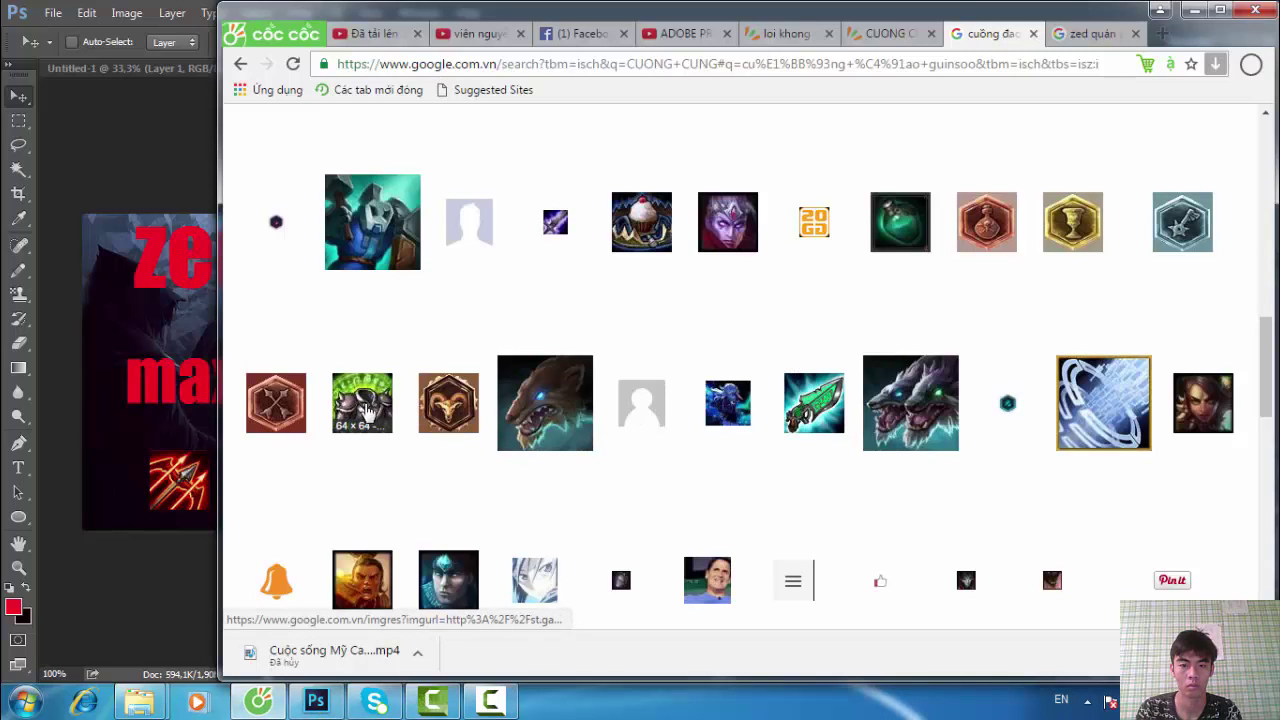
pyautogui.scroll(10, 752, 434)
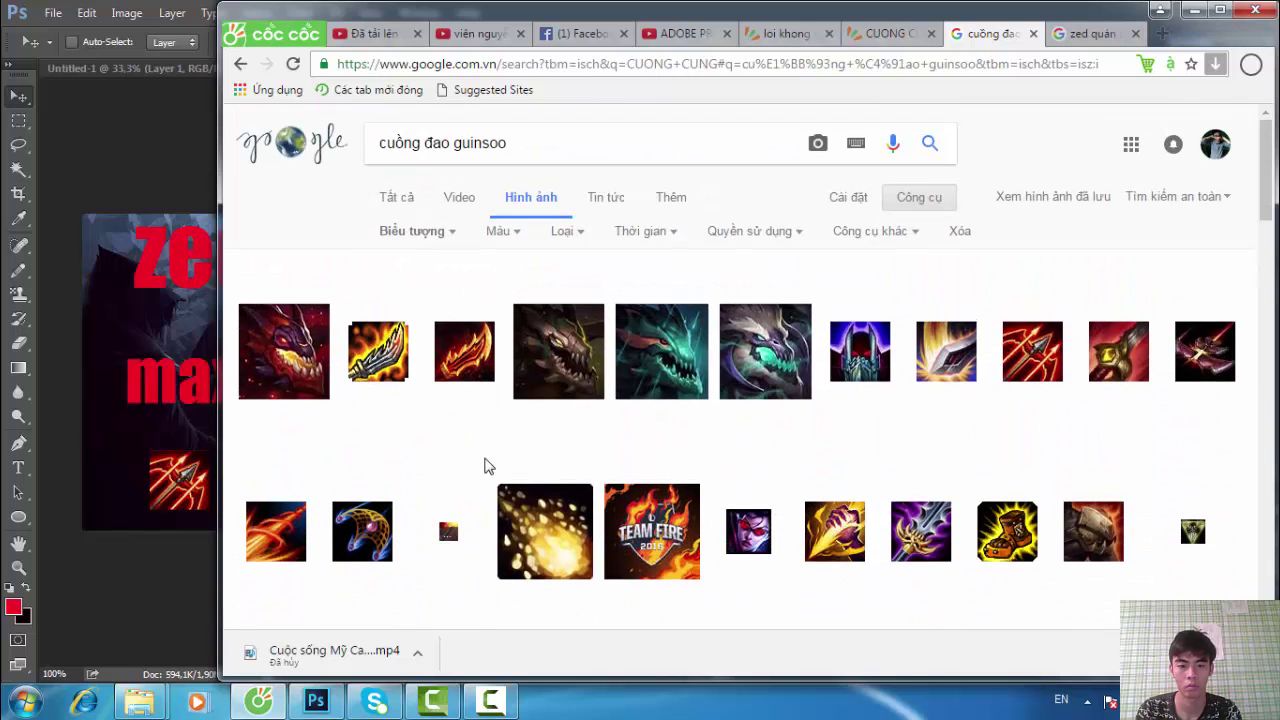
pyautogui.scroll(-5, 484, 466)
pyautogui.scroll(3, 614, 471)
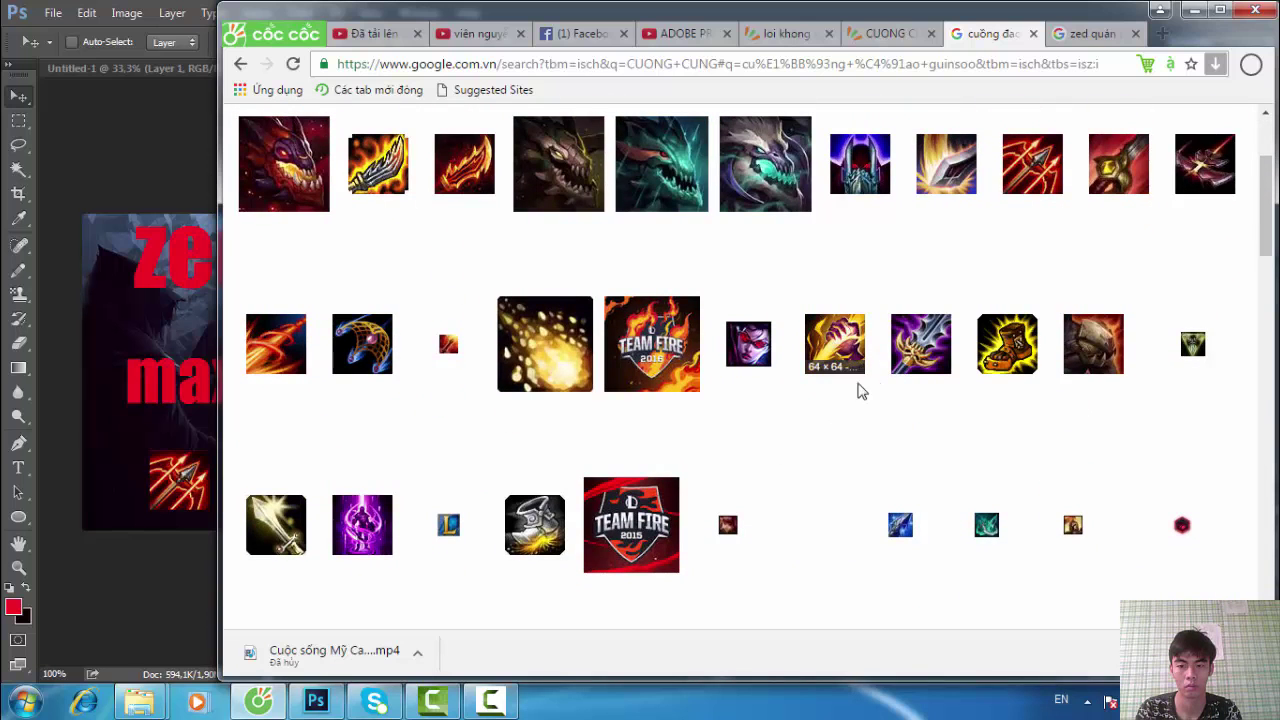
pyautogui.rightClick(917, 356)
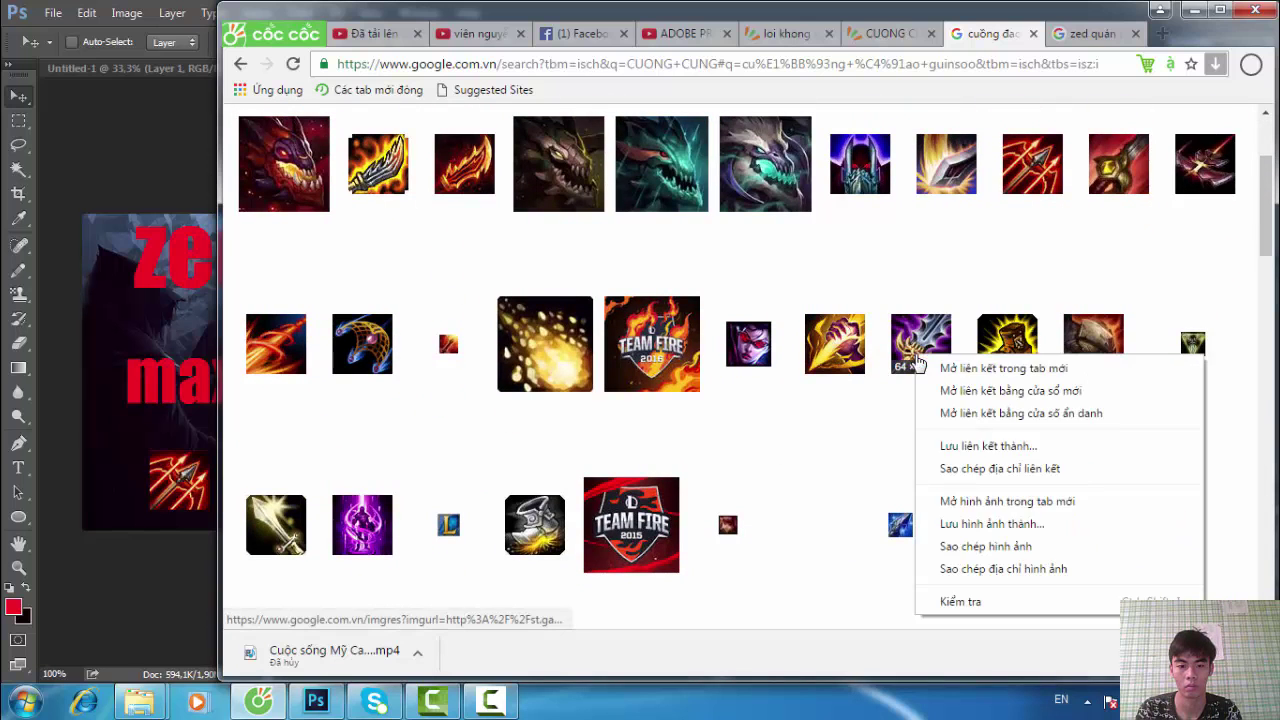
pyautogui.click(980, 546)
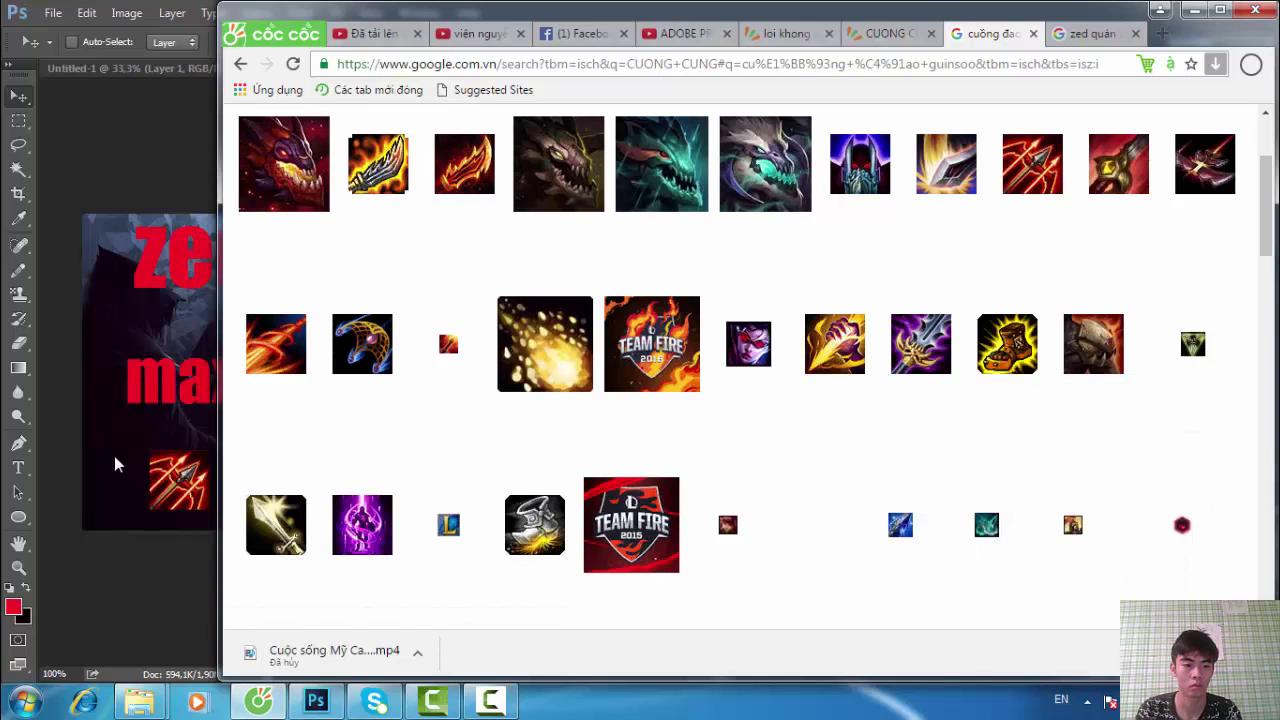
# Paste the purple sword icon into the Photoshop artwork and place it close to the right of the green blade-gun icon.
pyautogui.click(115, 463)
pyautogui.hotkey('ctrl', 'v')
pyautogui.moveTo(363, 372); pyautogui.dragTo(316, 462)
pyautogui.hotkey('ctrl', 'v')
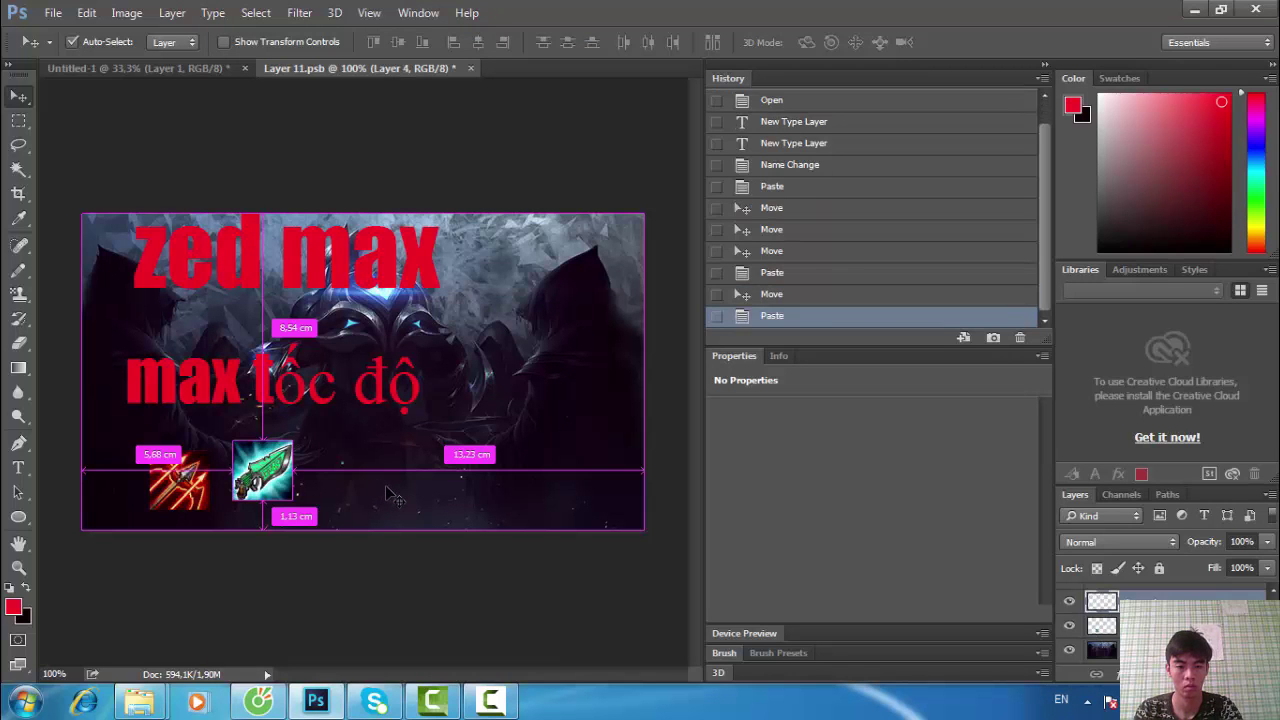
pyautogui.moveTo(354, 384); pyautogui.dragTo(360, 470)
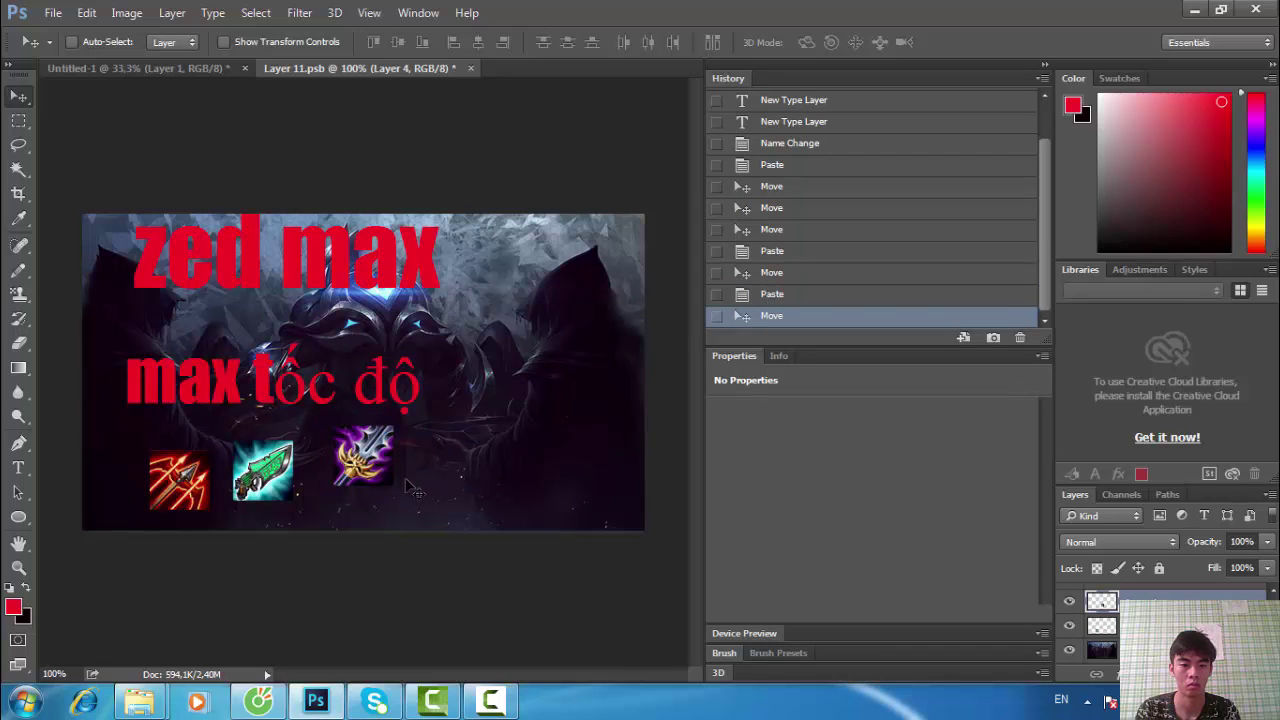
pyautogui.moveTo(395, 490)
pyautogui.mouseDown()
pyautogui.moveTo(410, 494)
pyautogui.moveTo(396, 505)
pyautogui.mouseUp()
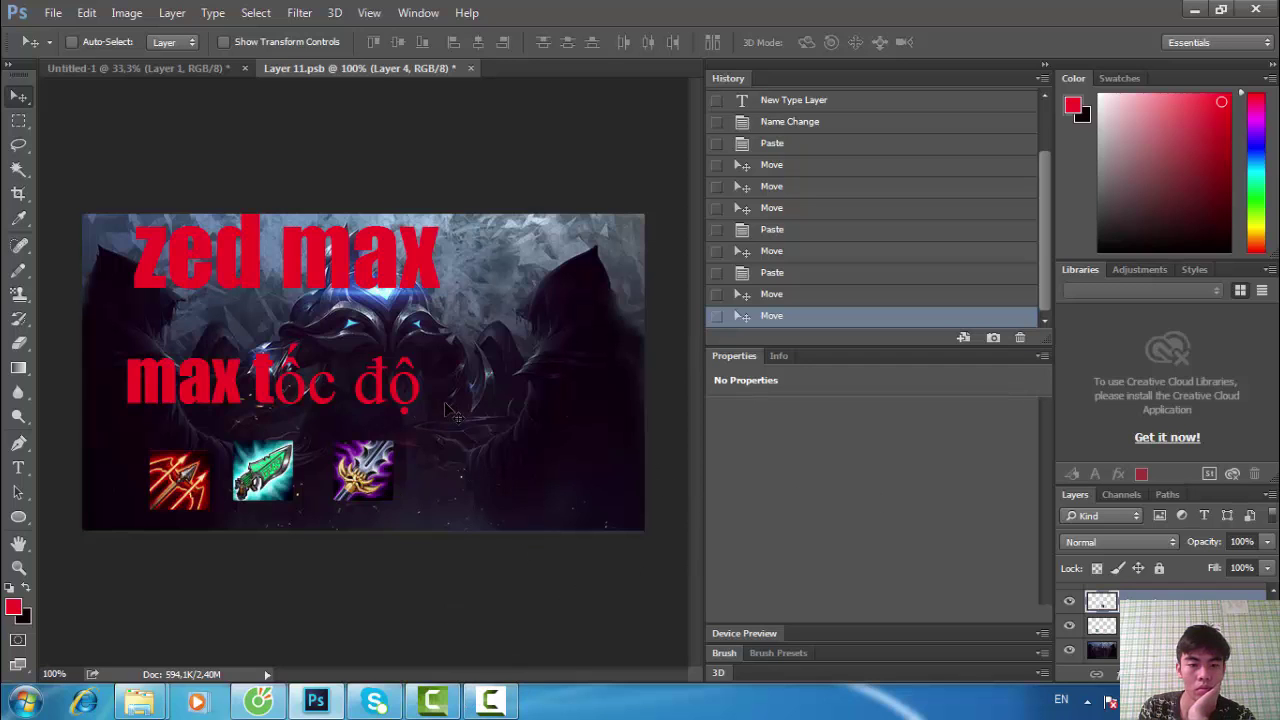
pyautogui.moveTo(450, 413); pyautogui.dragTo(410, 422)
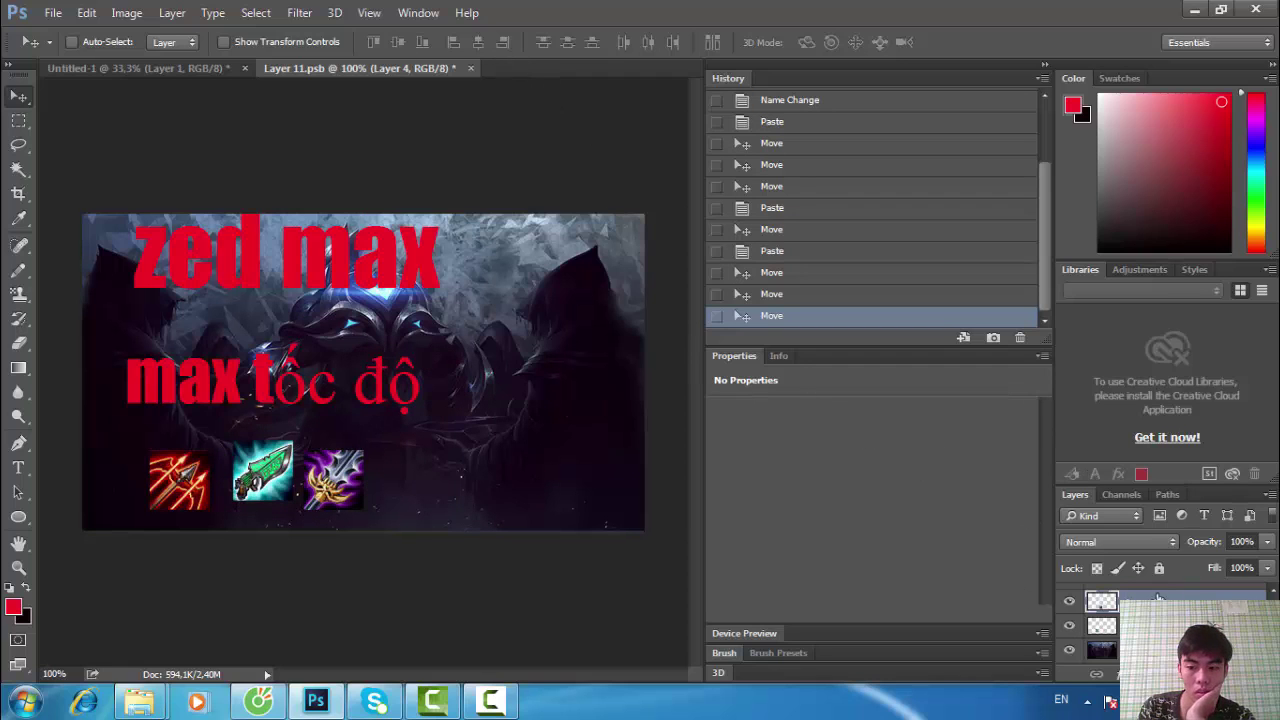
# Step the document back through its history to the two title entries, ending at the state right after the second title was added.
pyautogui.click(1101, 625)
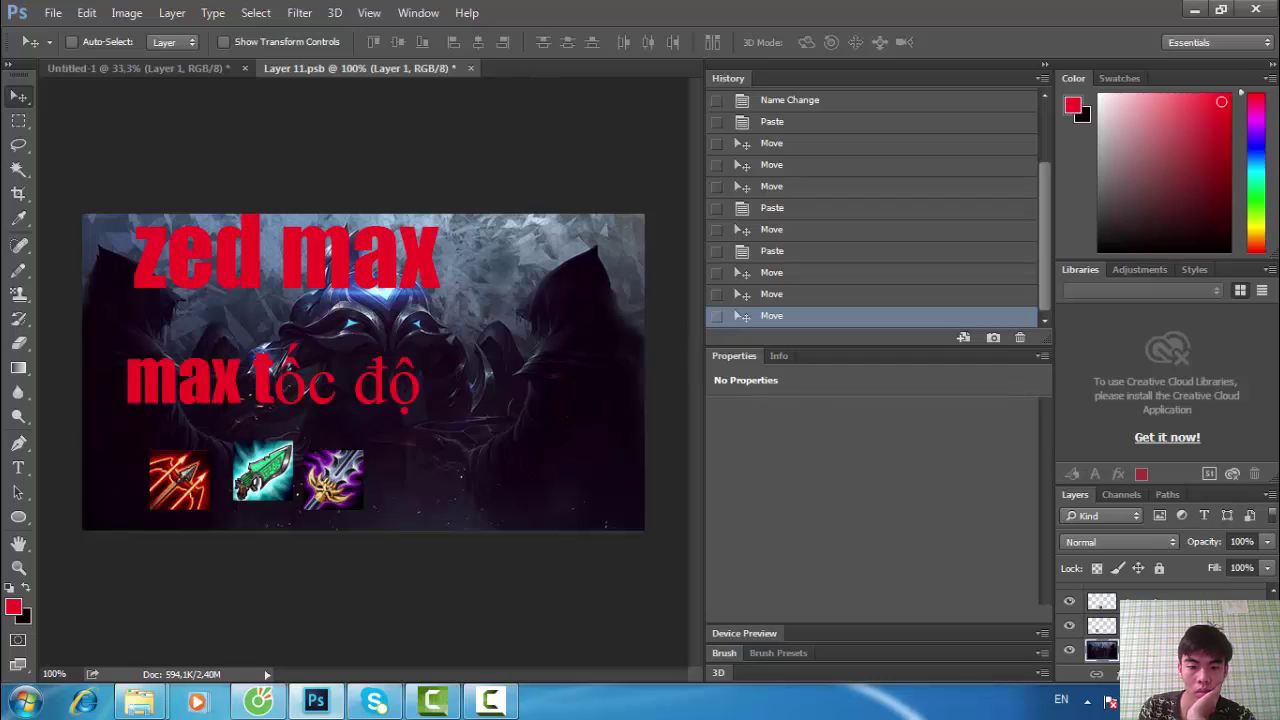
pyautogui.scroll(2, 817, 287)
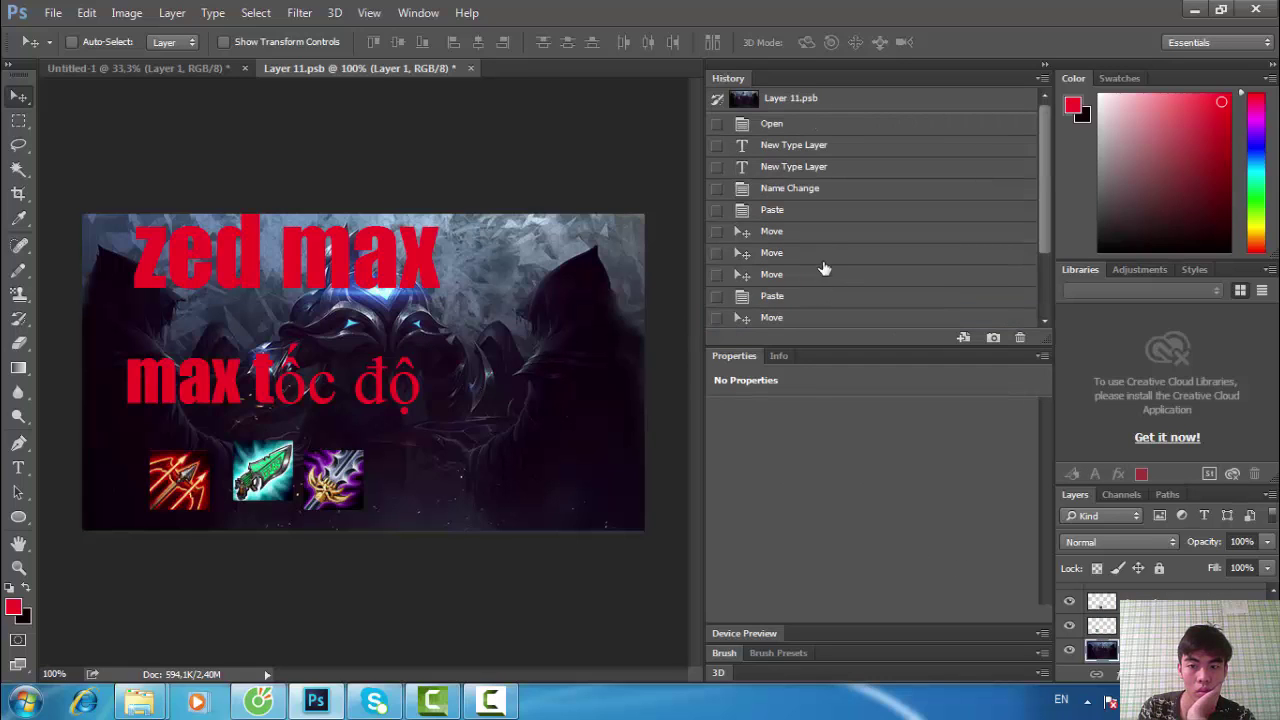
pyautogui.click(806, 167)
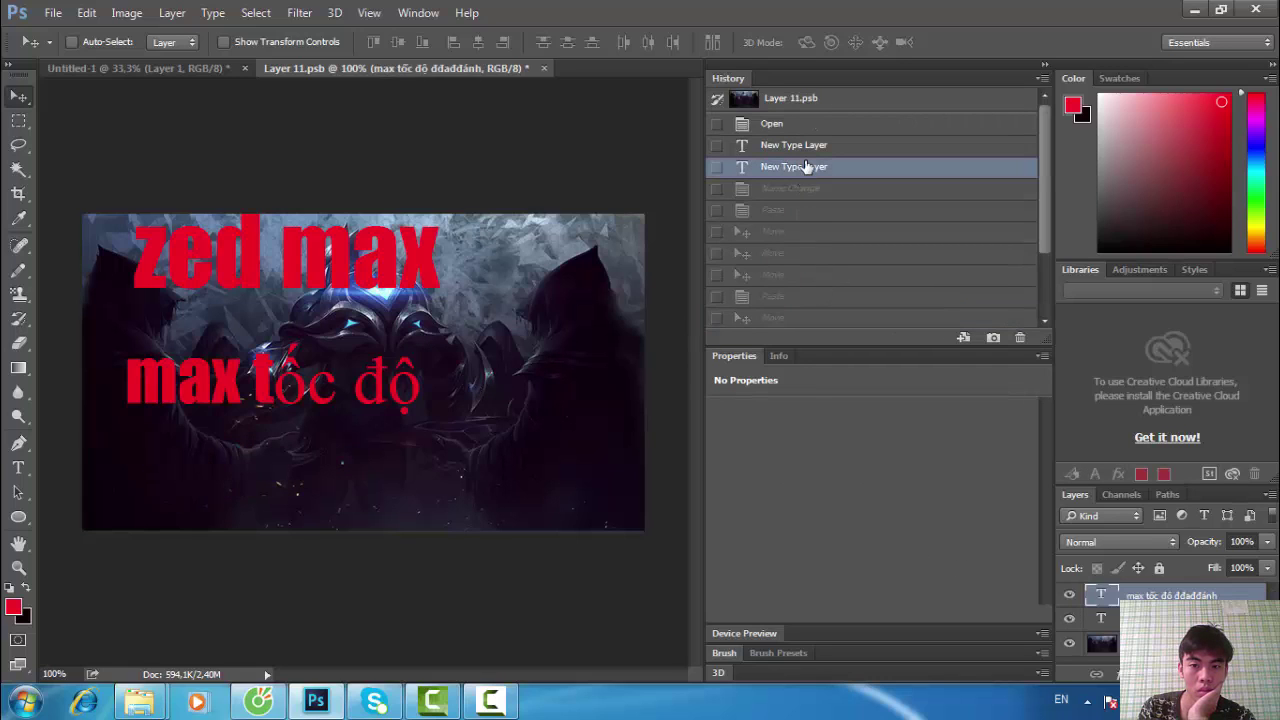
pyautogui.click(804, 146)
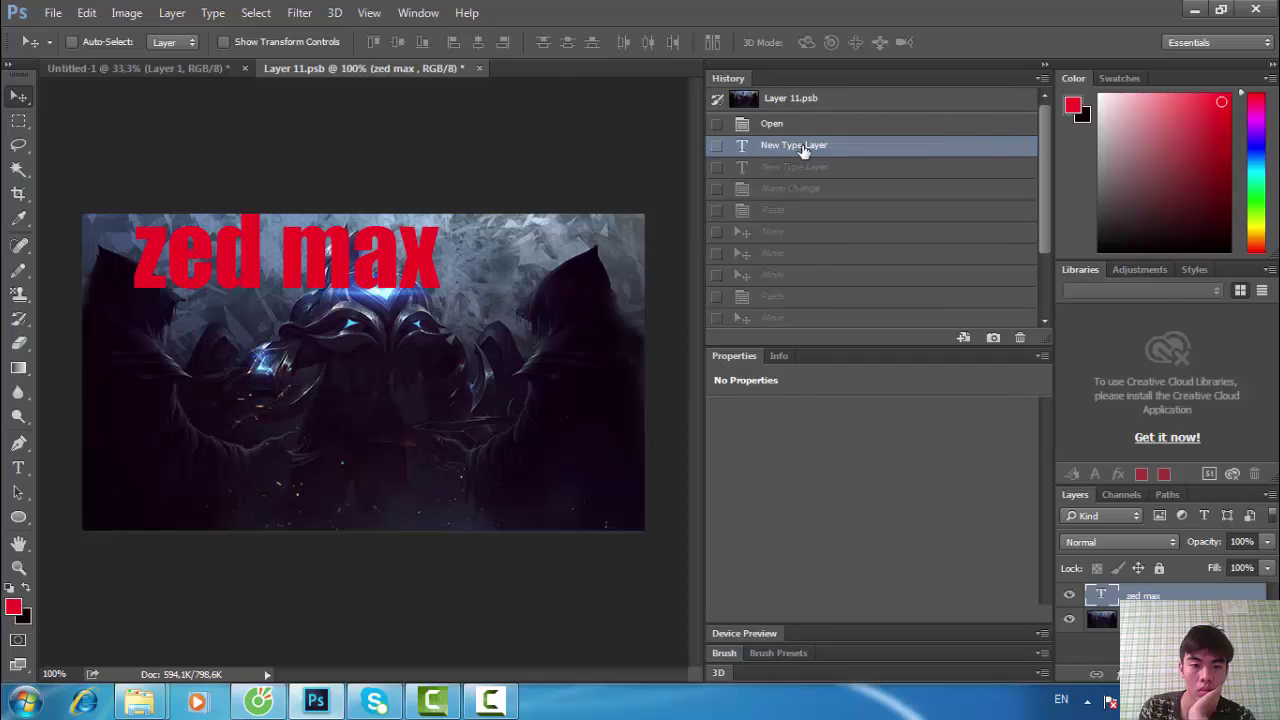
pyautogui.click(794, 167)
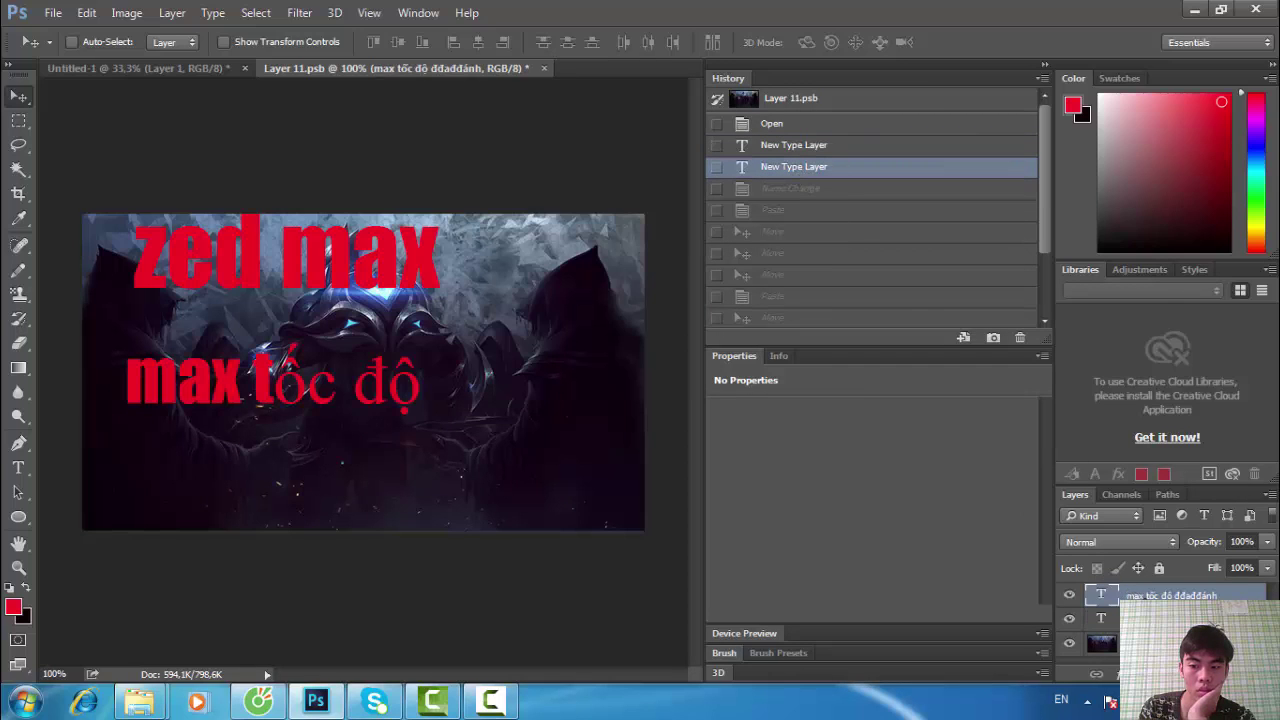
# Open the layer style options of the "zed max" title and try the Satin and Color Overlay effects on it.
pyautogui.click(1101, 619)
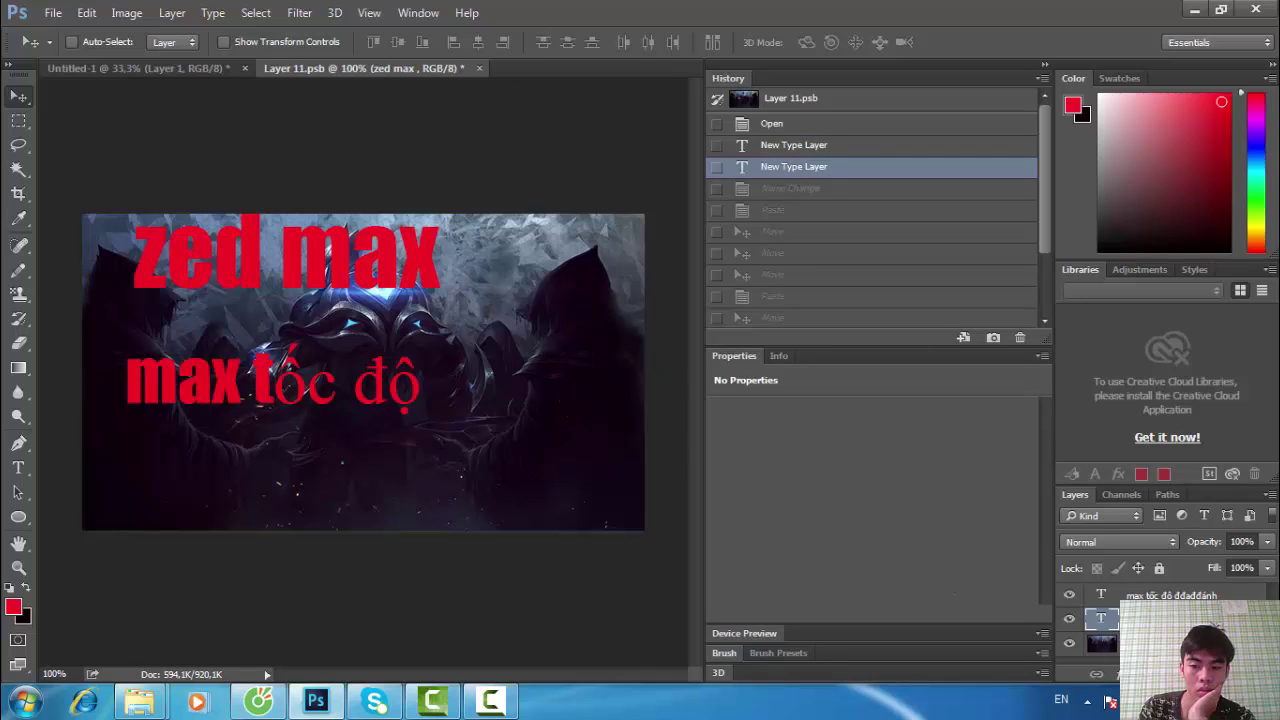
pyautogui.rightClick(1140, 619)
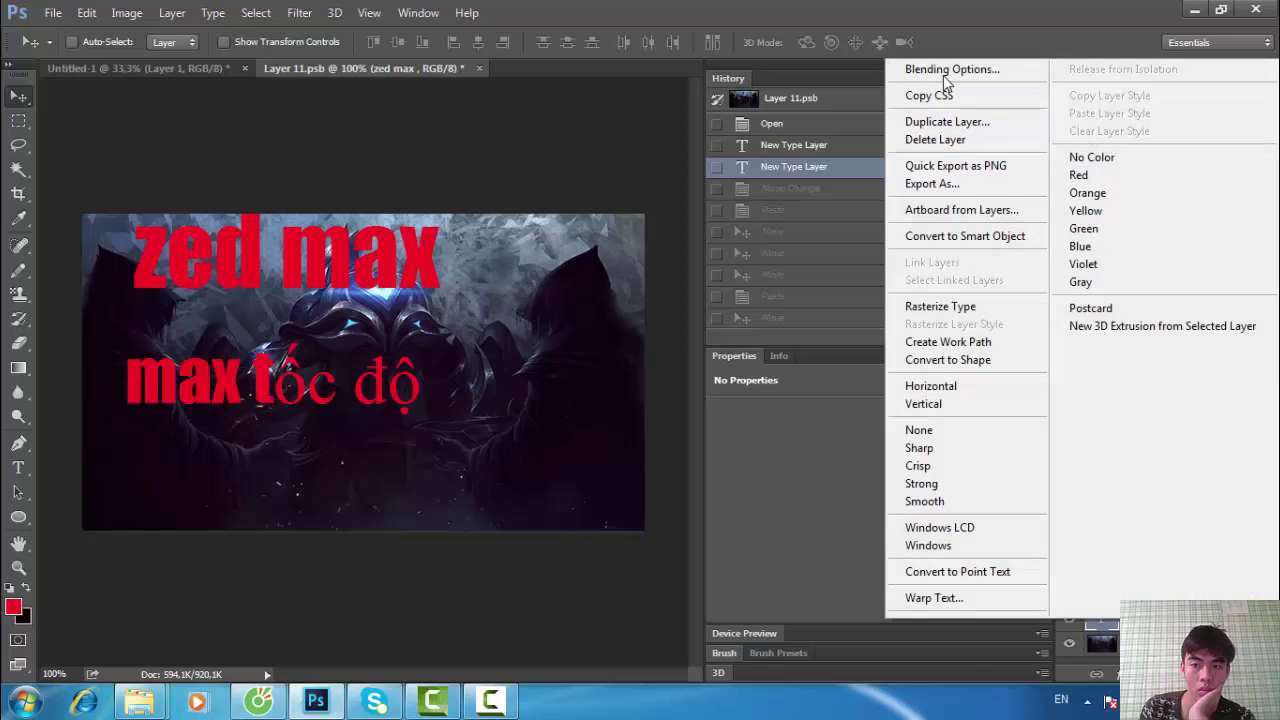
pyautogui.click(945, 69)
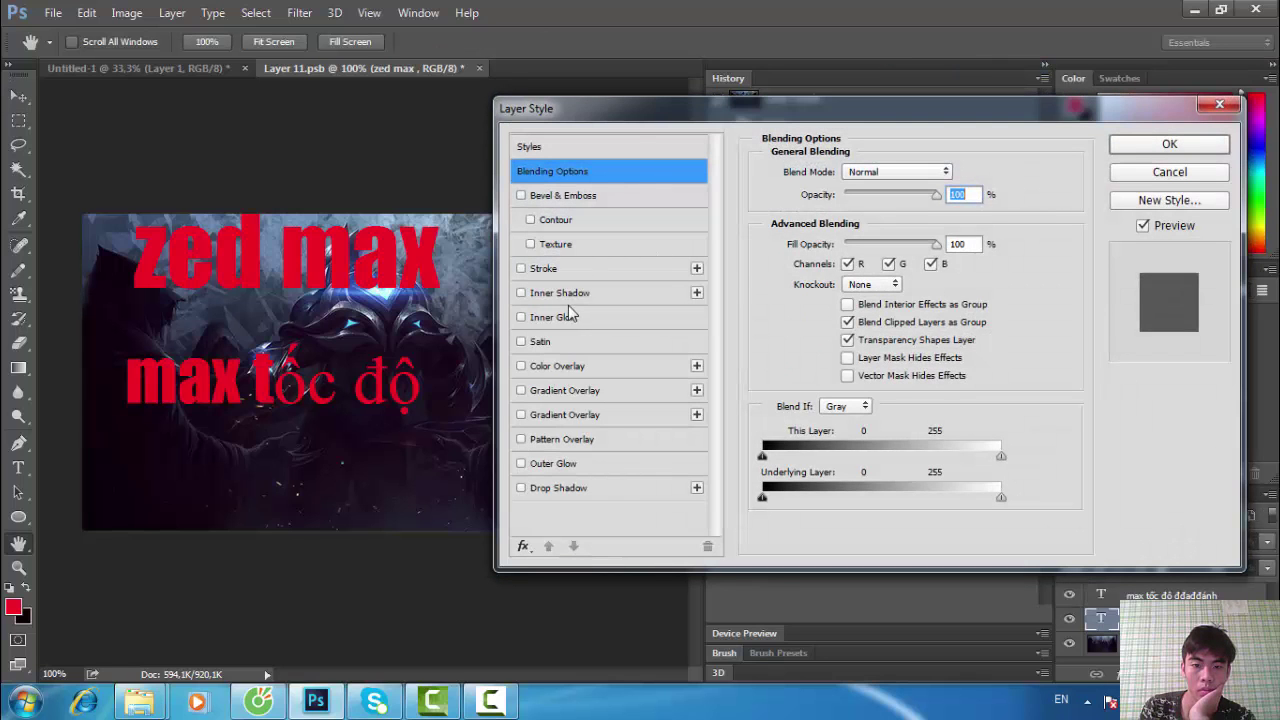
pyautogui.click(540, 342)
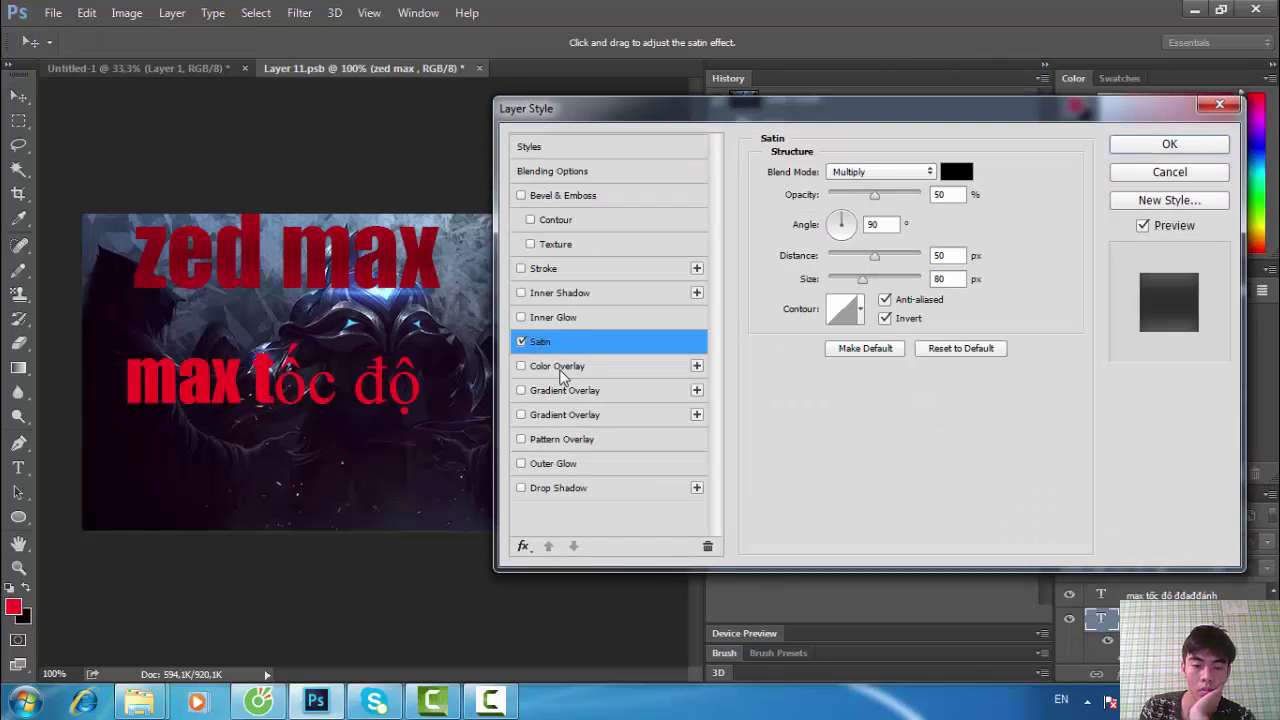
pyautogui.click(562, 375)
pyautogui.click(541, 347)
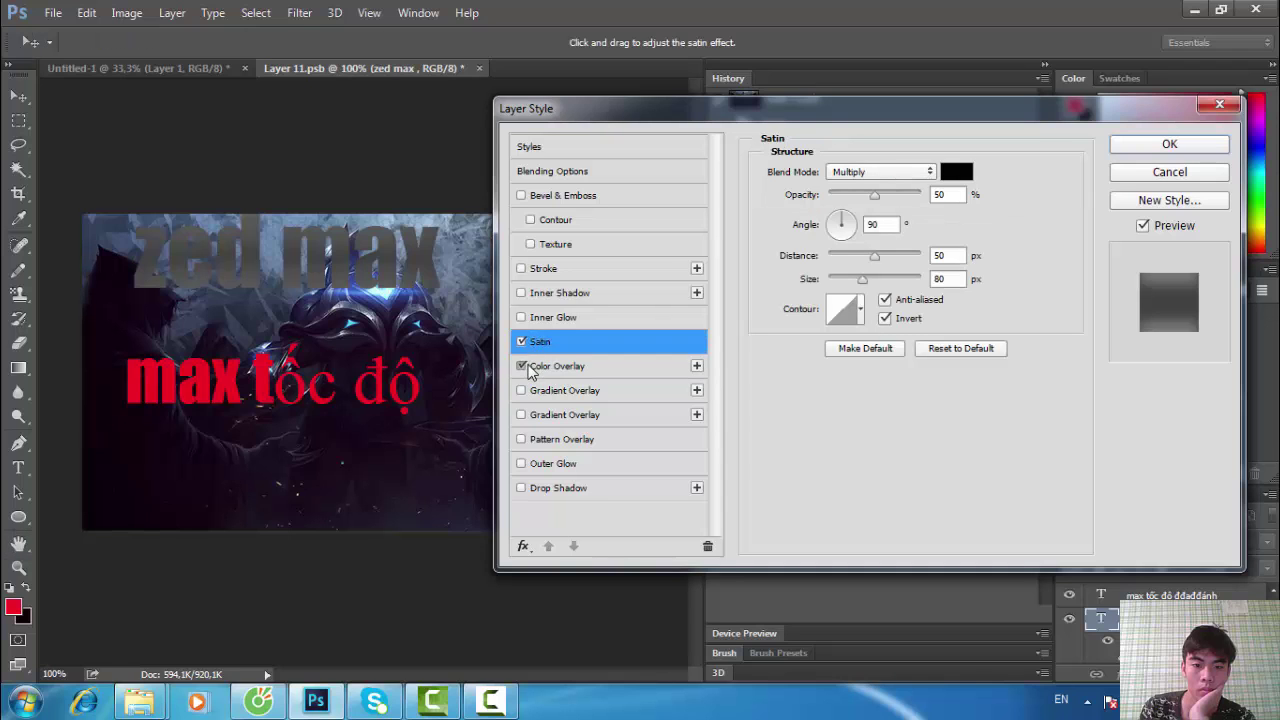
pyautogui.click(521, 366)
pyautogui.click(520, 341)
# Apply a linear Gradient Overlay with the Spectrum preset to the "zed max" title.
pyautogui.click(521, 414)
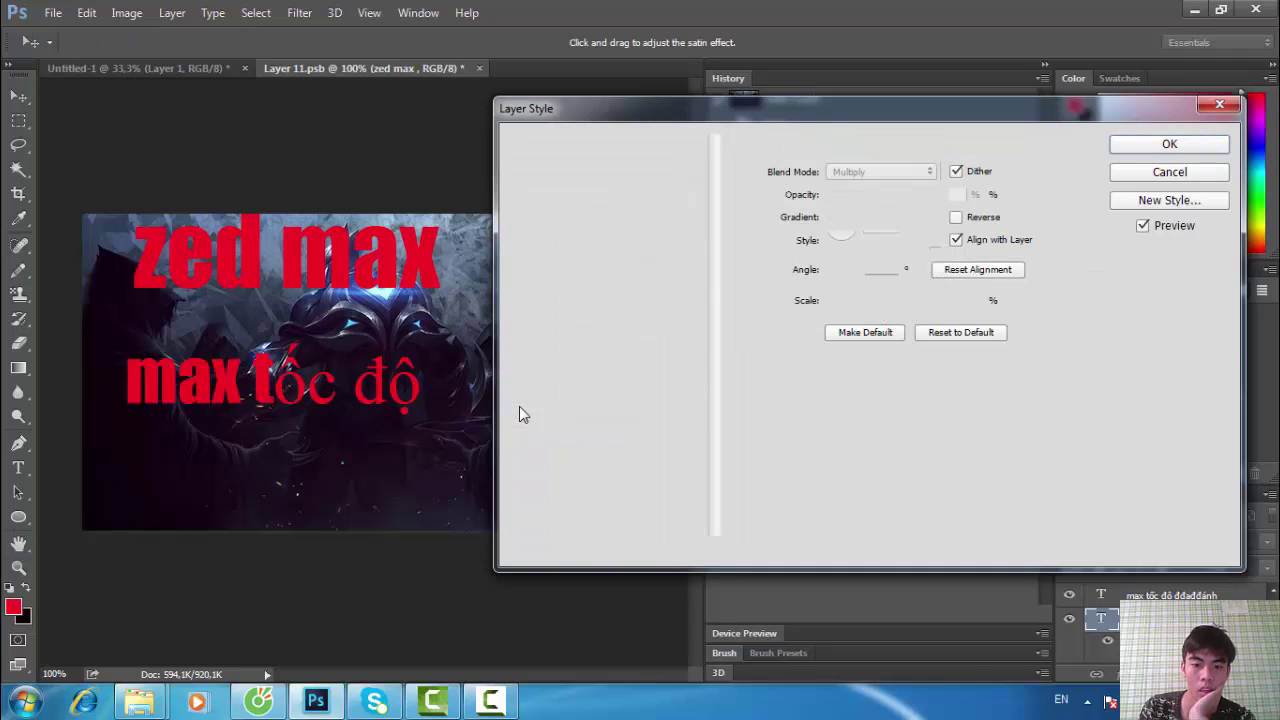
pyautogui.click(521, 390)
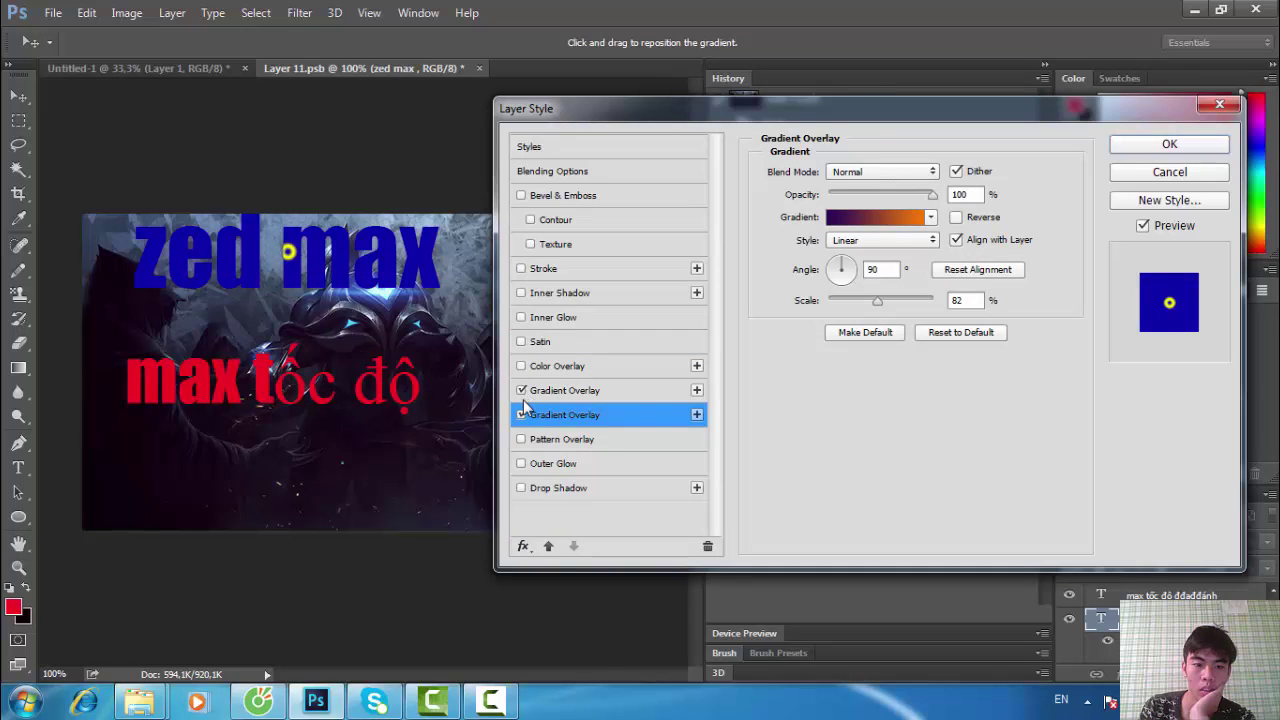
pyautogui.click(521, 390)
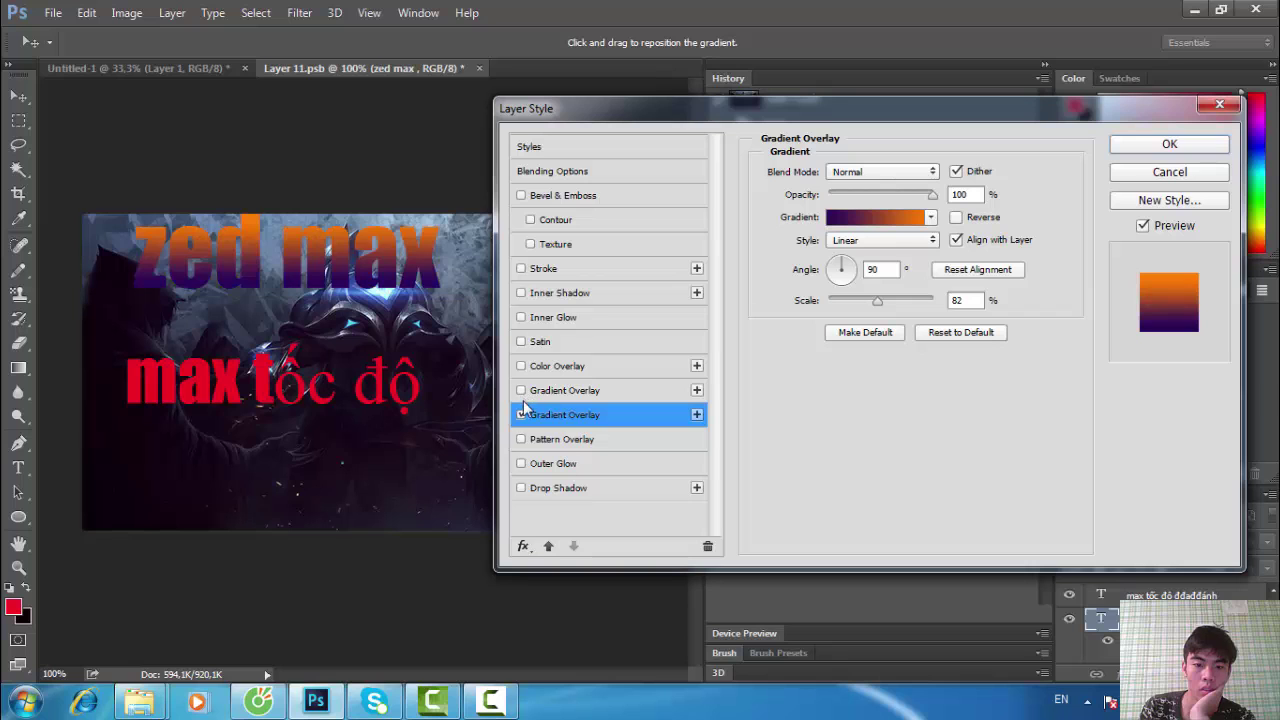
pyautogui.click(697, 414)
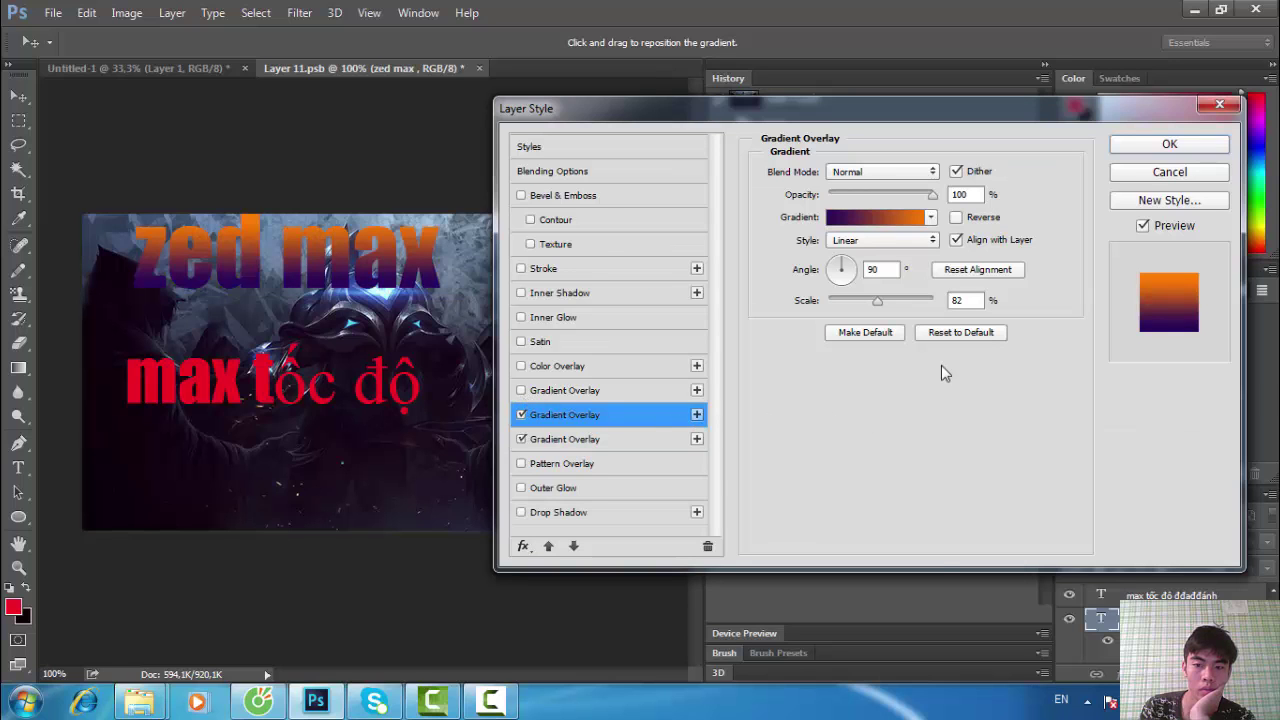
pyautogui.click(901, 216)
pyautogui.click(568, 179)
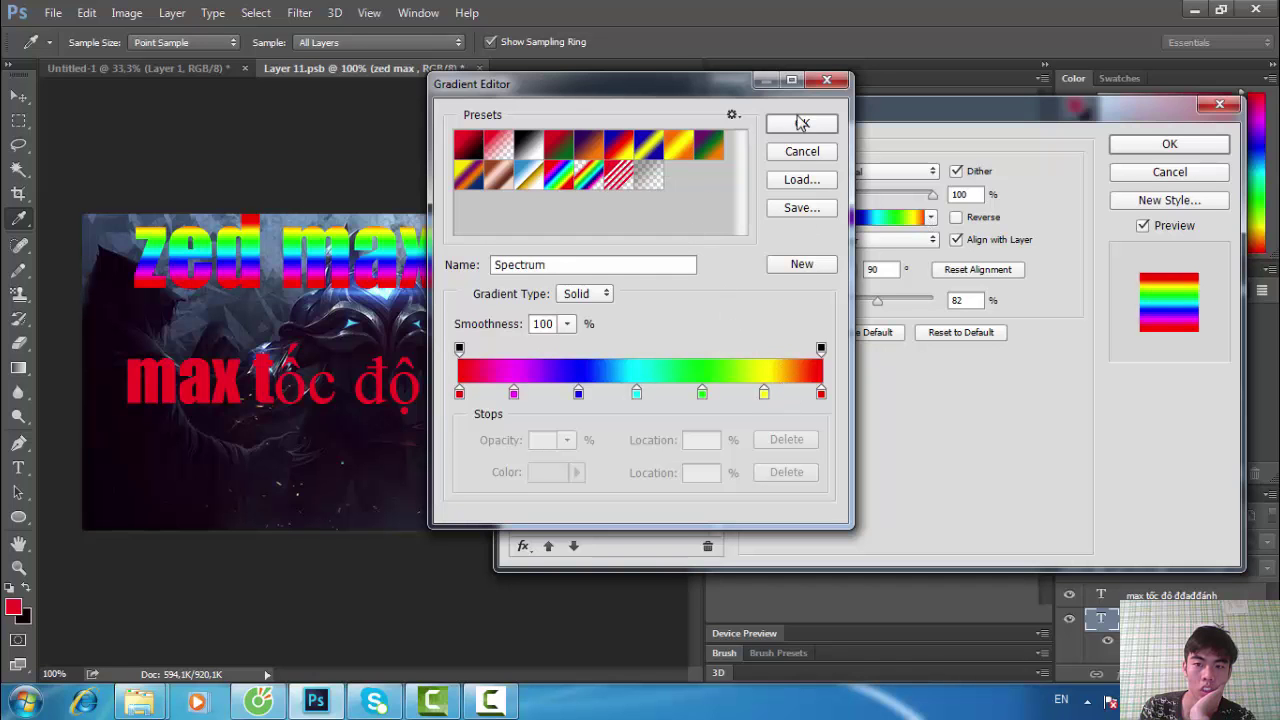
pyautogui.click(802, 123)
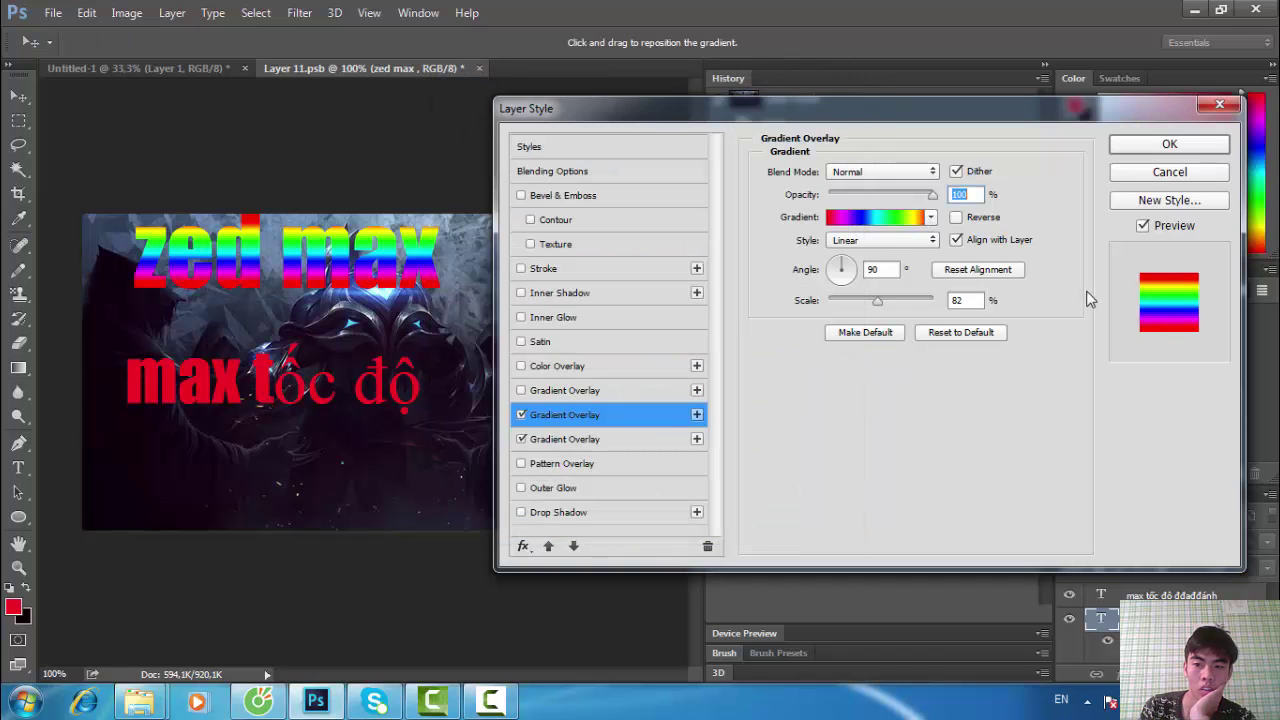
pyautogui.click(1163, 144)
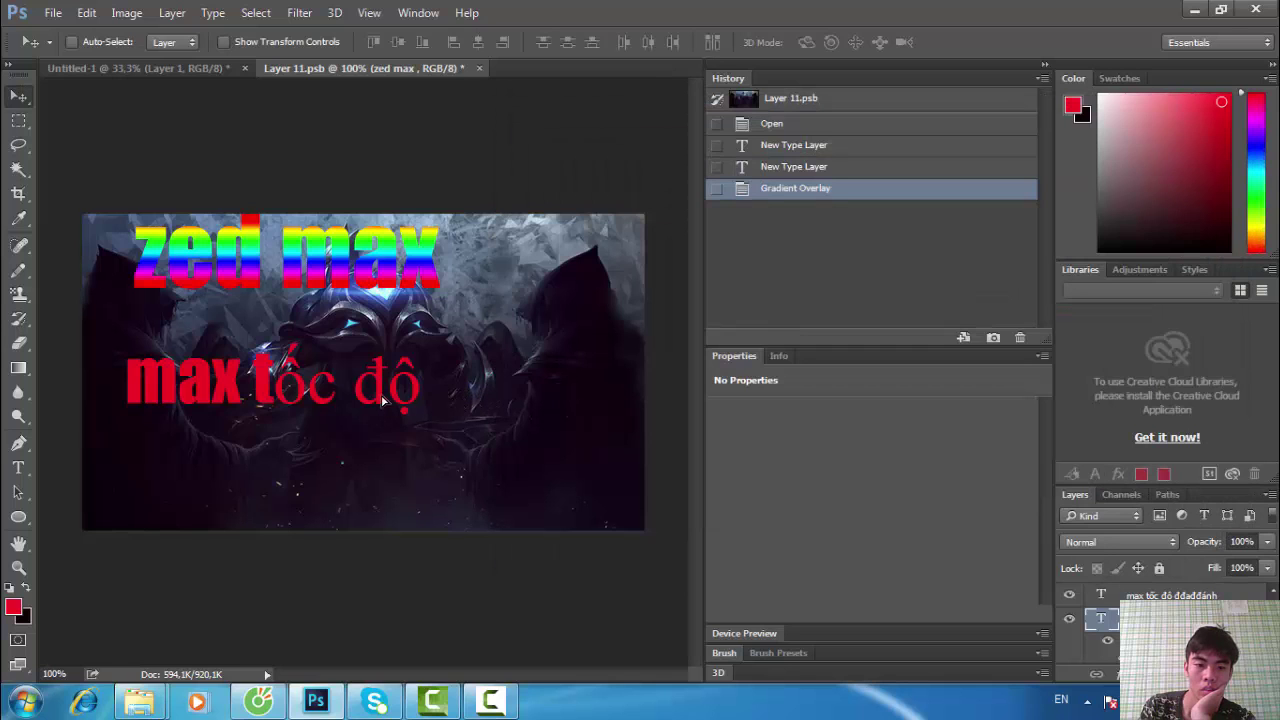
# Shift the "zed max" title slightly left, and revert the document to the history state right after the second title was added.
pyautogui.moveTo(383, 400); pyautogui.dragTo(445, 352)
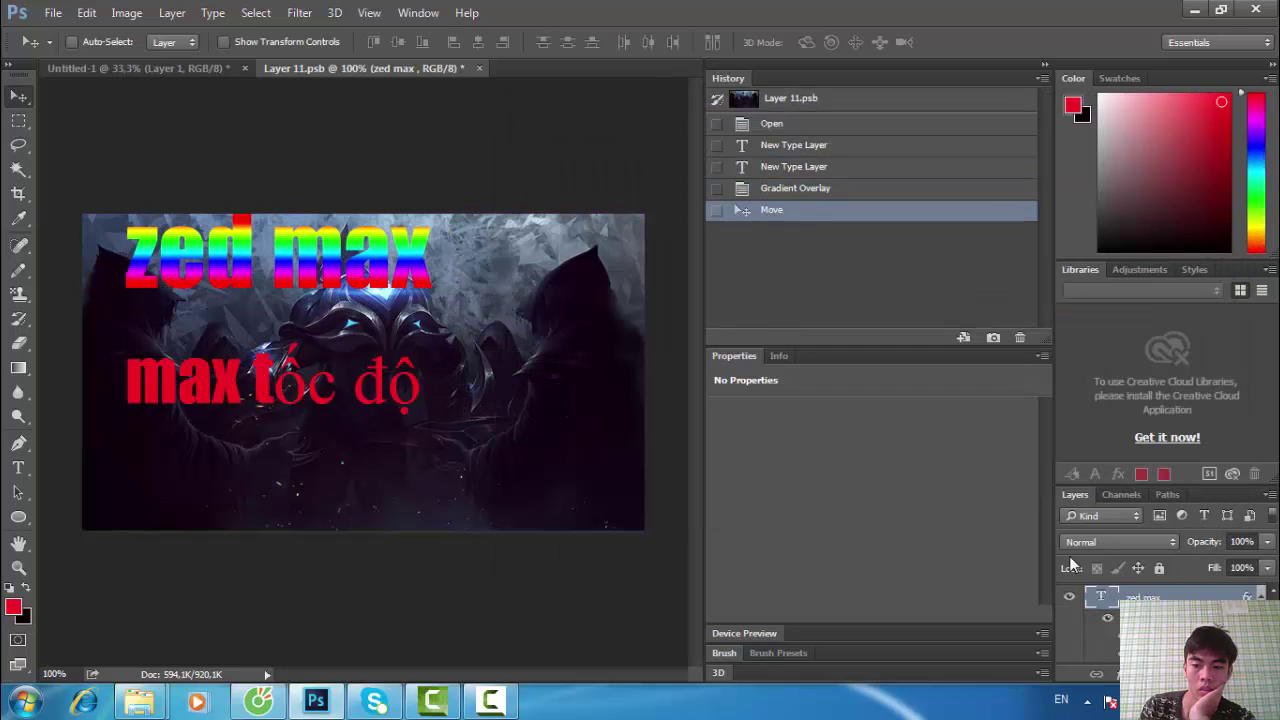
pyautogui.scroll(-1, 1150, 620)
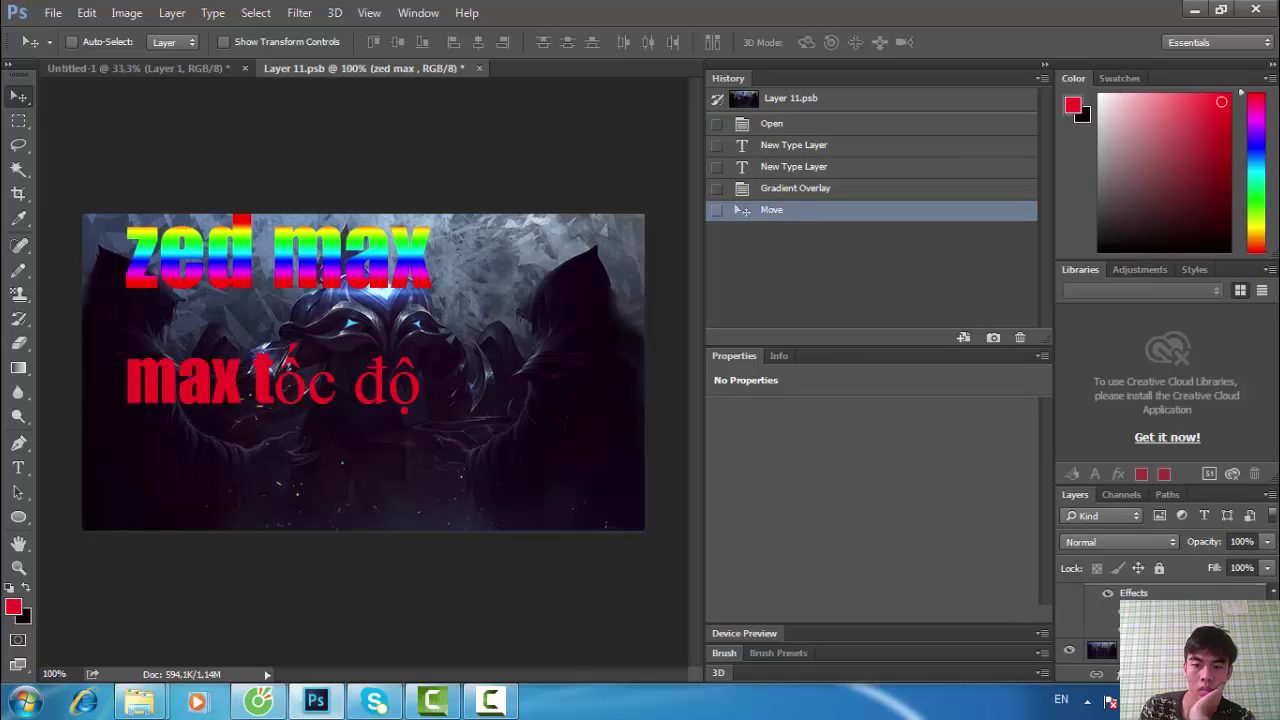
pyautogui.click(812, 147)
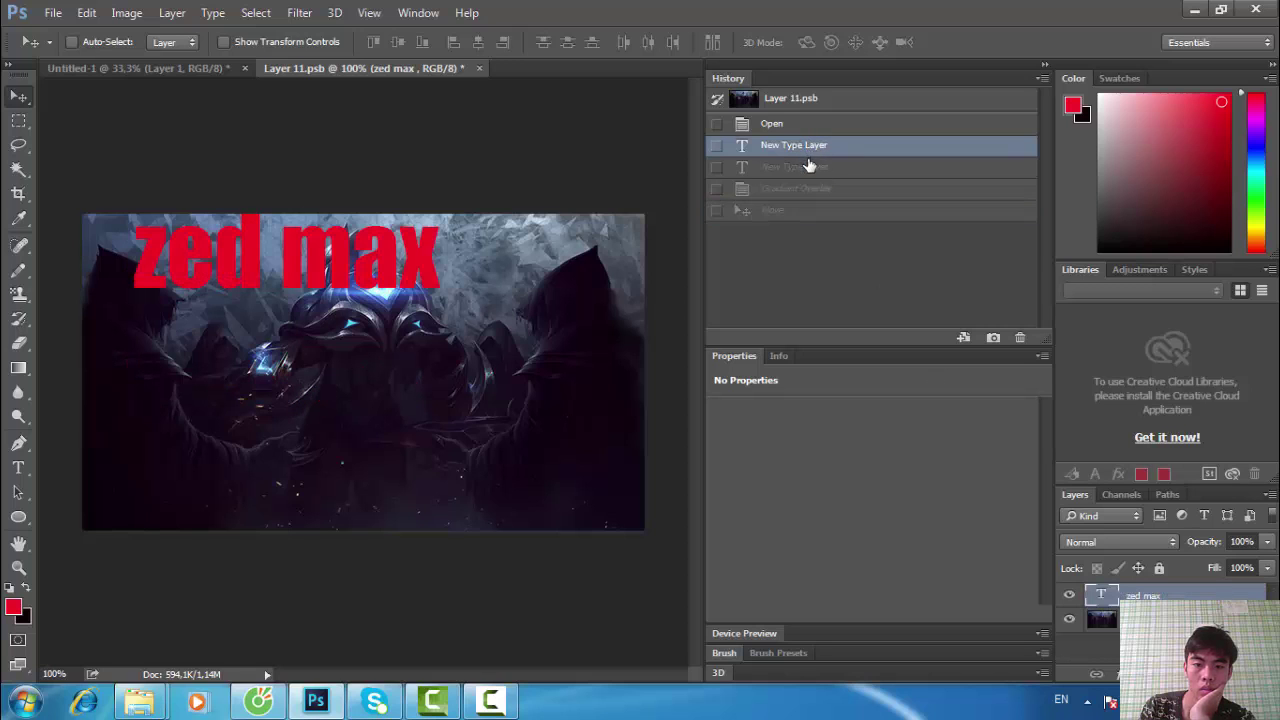
pyautogui.click(810, 168)
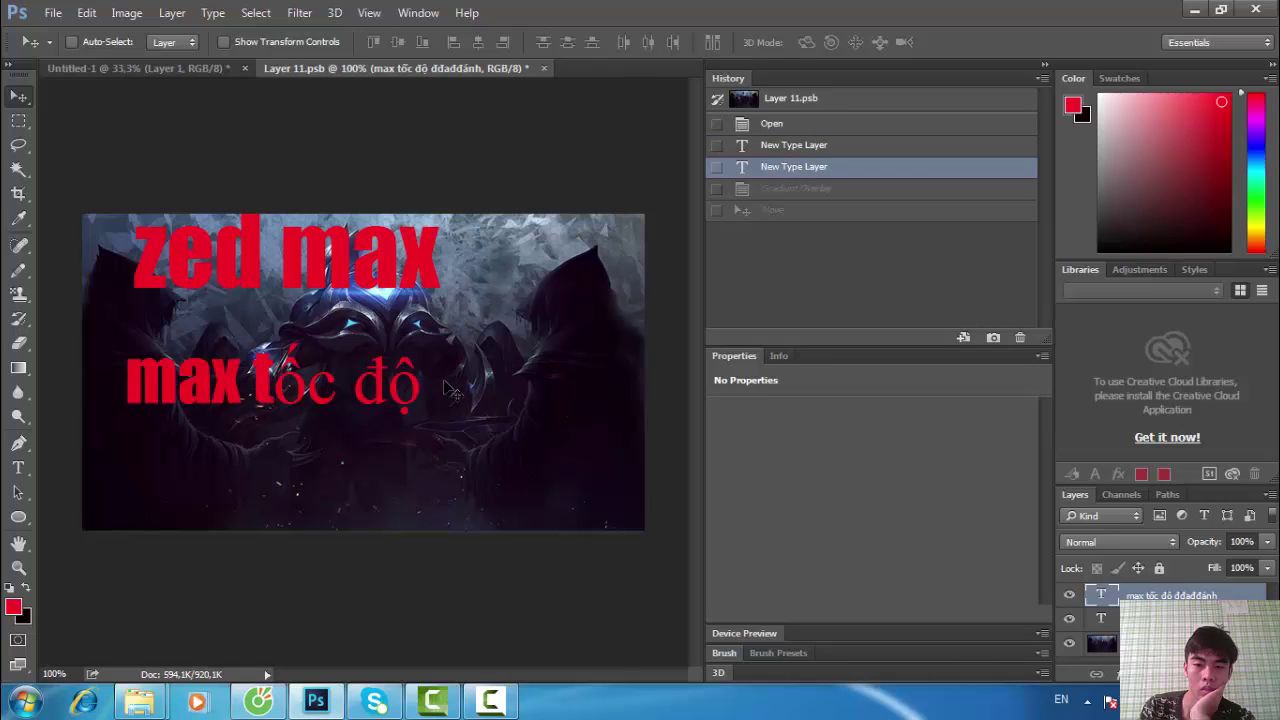
# Move the "max tốc độ" title slightly down and left and give it the rainbow Spectrum Gradient Overlay.
pyautogui.moveTo(452, 388); pyautogui.dragTo(435, 398)
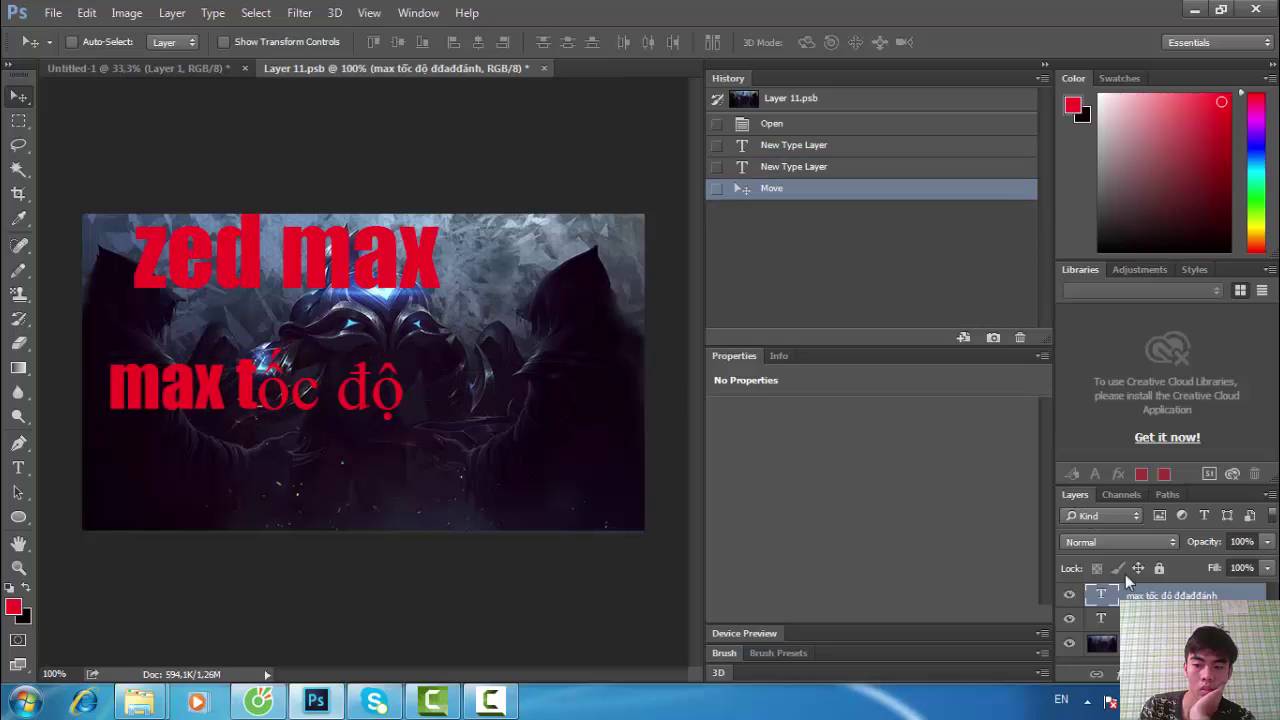
pyautogui.rightClick(1170, 595)
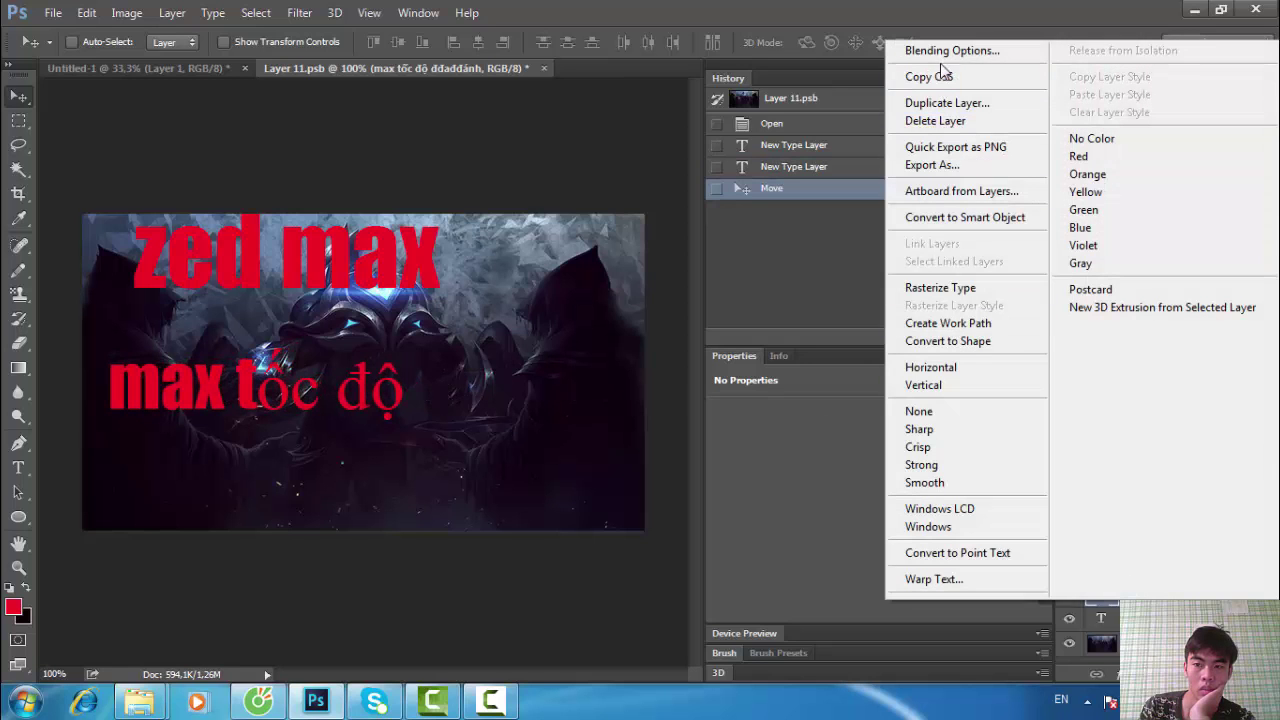
pyautogui.click(1020, 49)
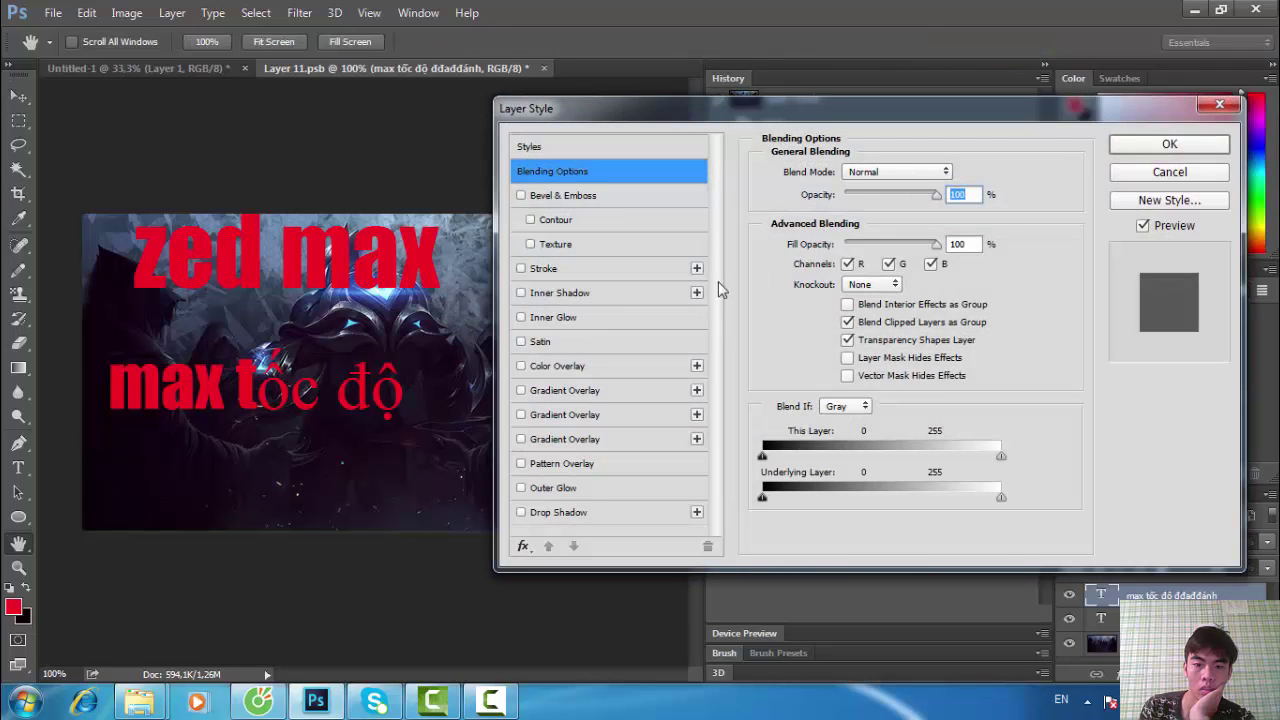
pyautogui.click(521, 415)
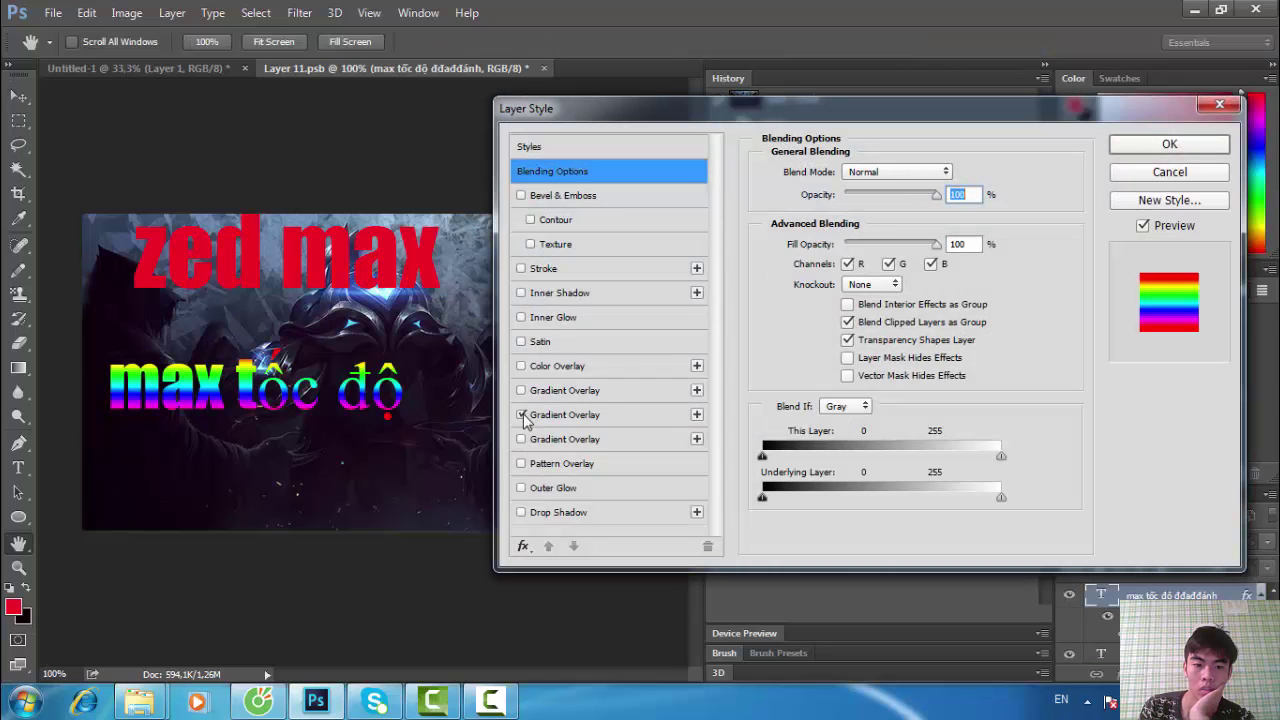
pyautogui.click(1169, 144)
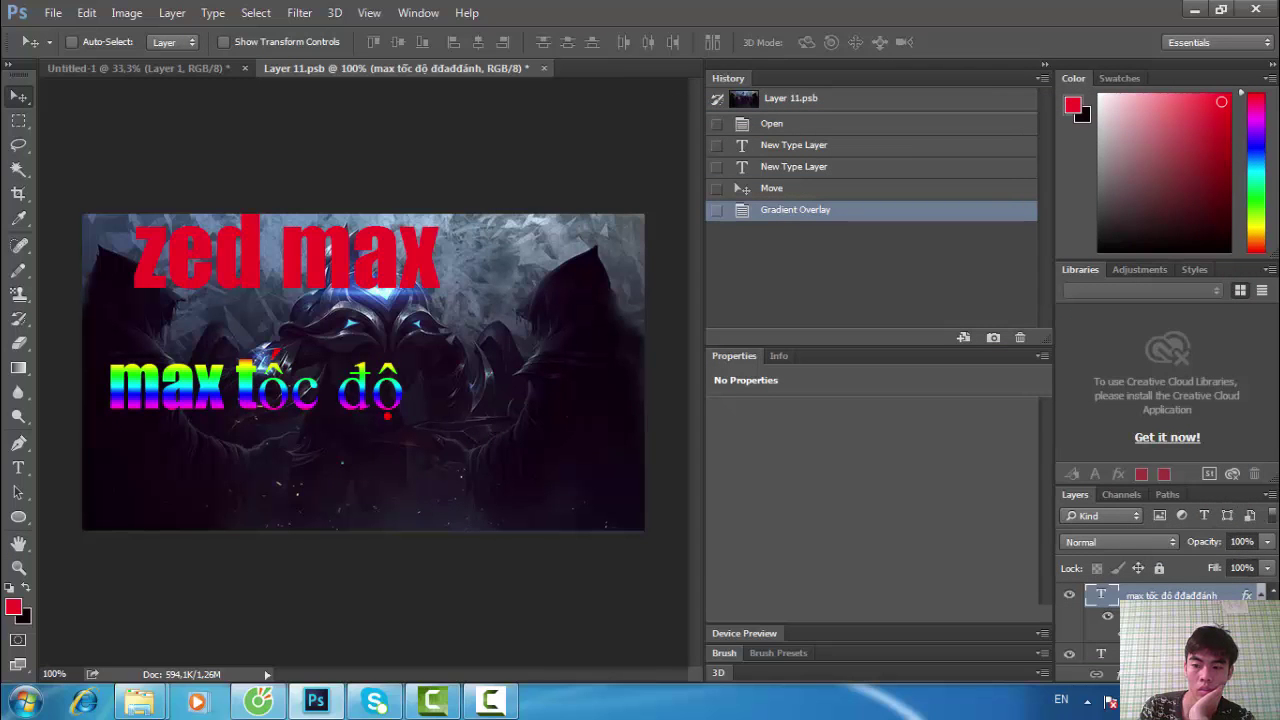
# Select the "zed max" text layer and apply the same rainbow Spectrum Gradient Overlay to it.
pyautogui.scroll(-1, 1160, 620)
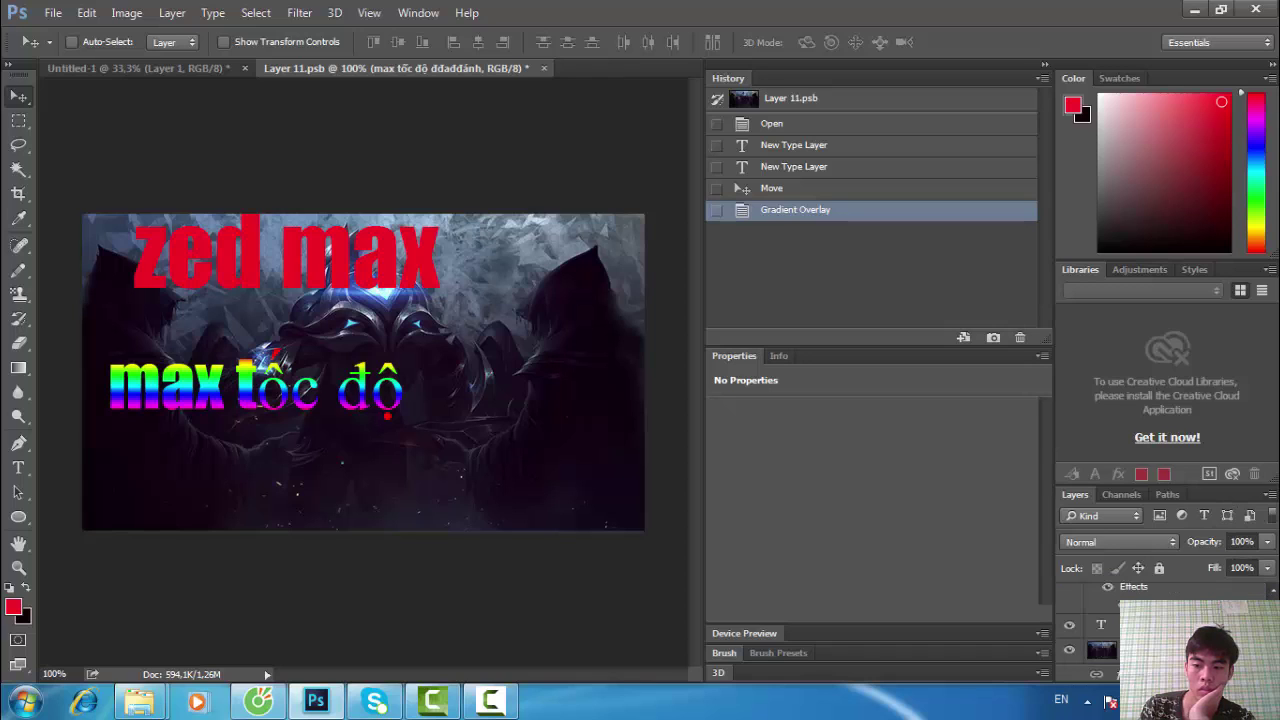
pyautogui.click(1101, 650)
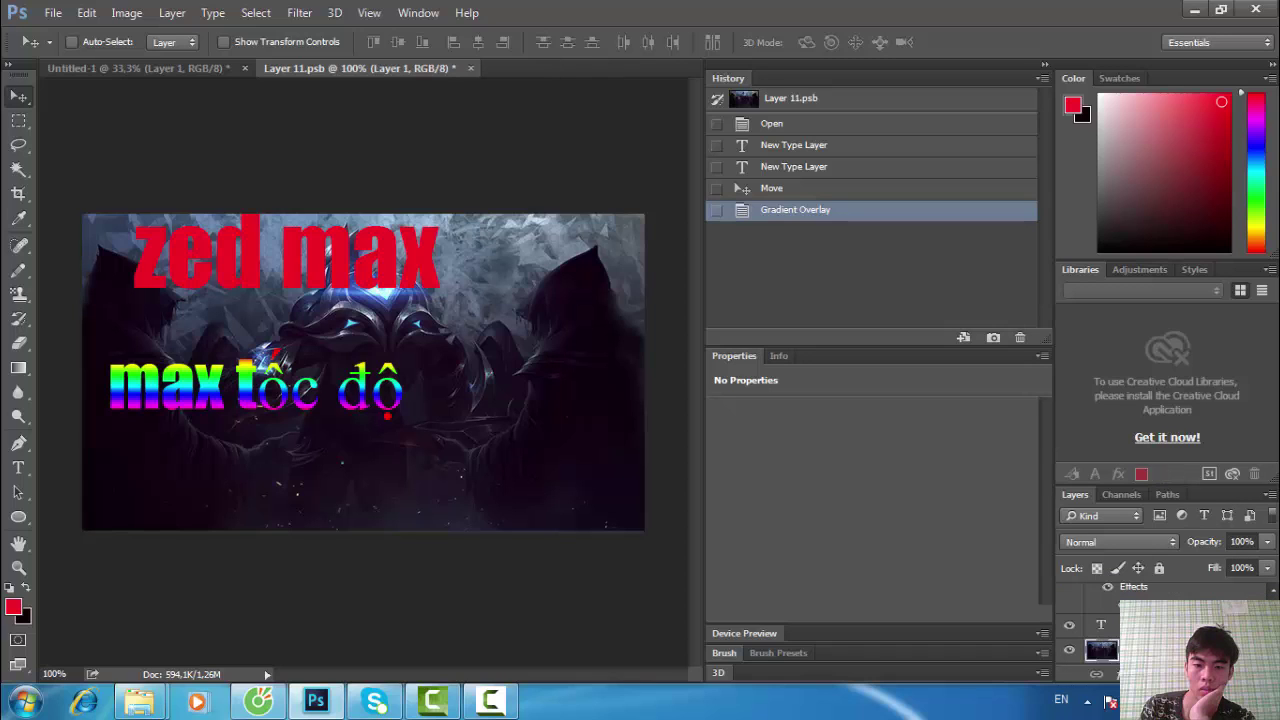
pyautogui.click(1101, 625)
pyautogui.click(1133, 587)
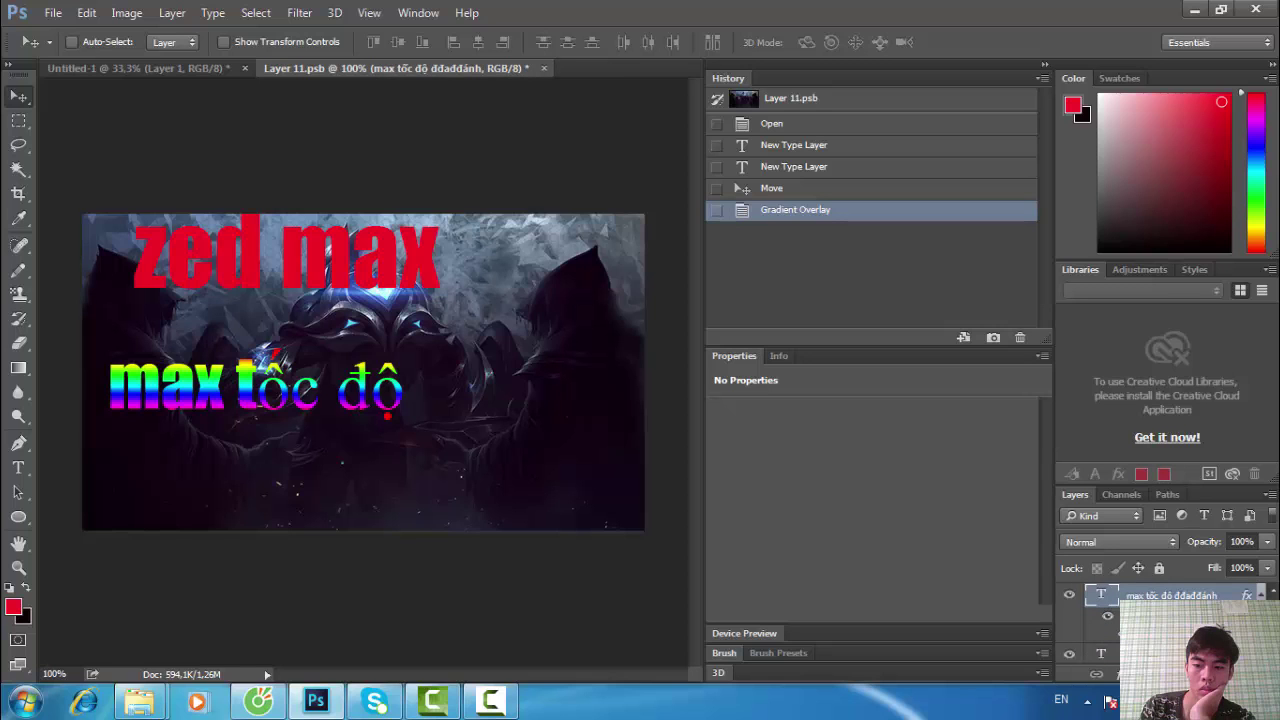
pyautogui.click(1101, 649)
pyautogui.rightClick(1101, 649)
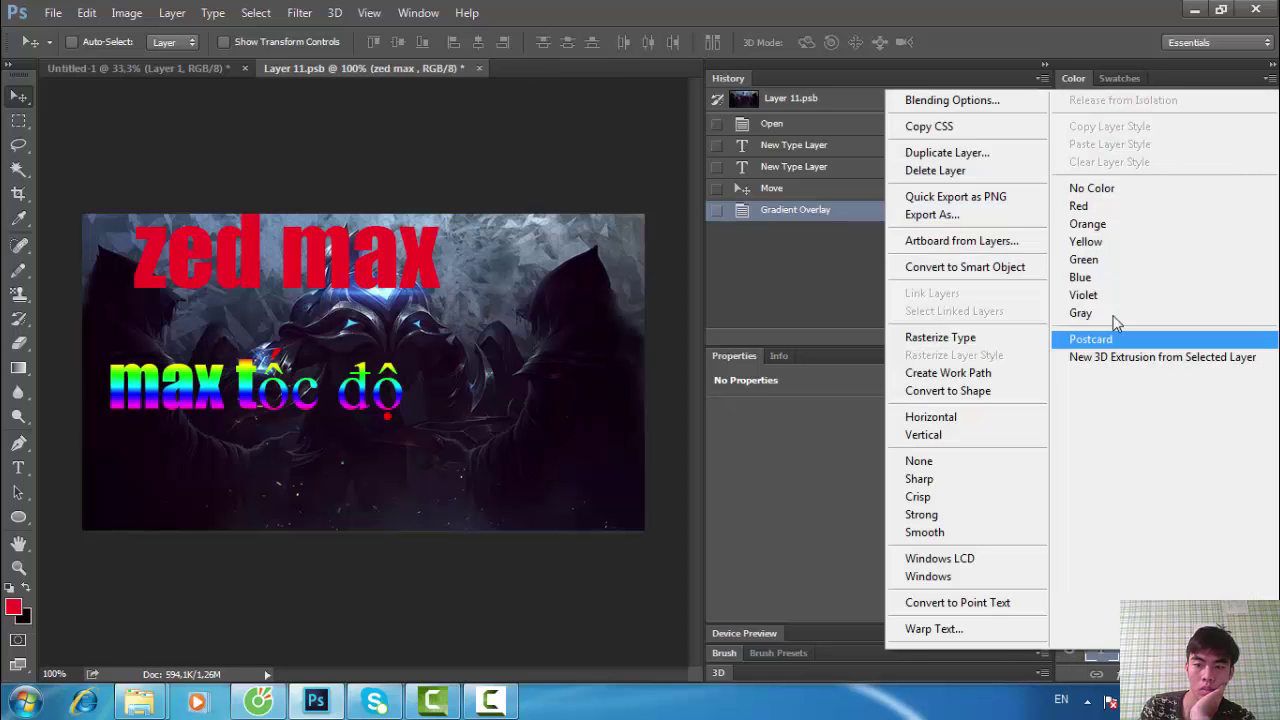
pyautogui.click(963, 99)
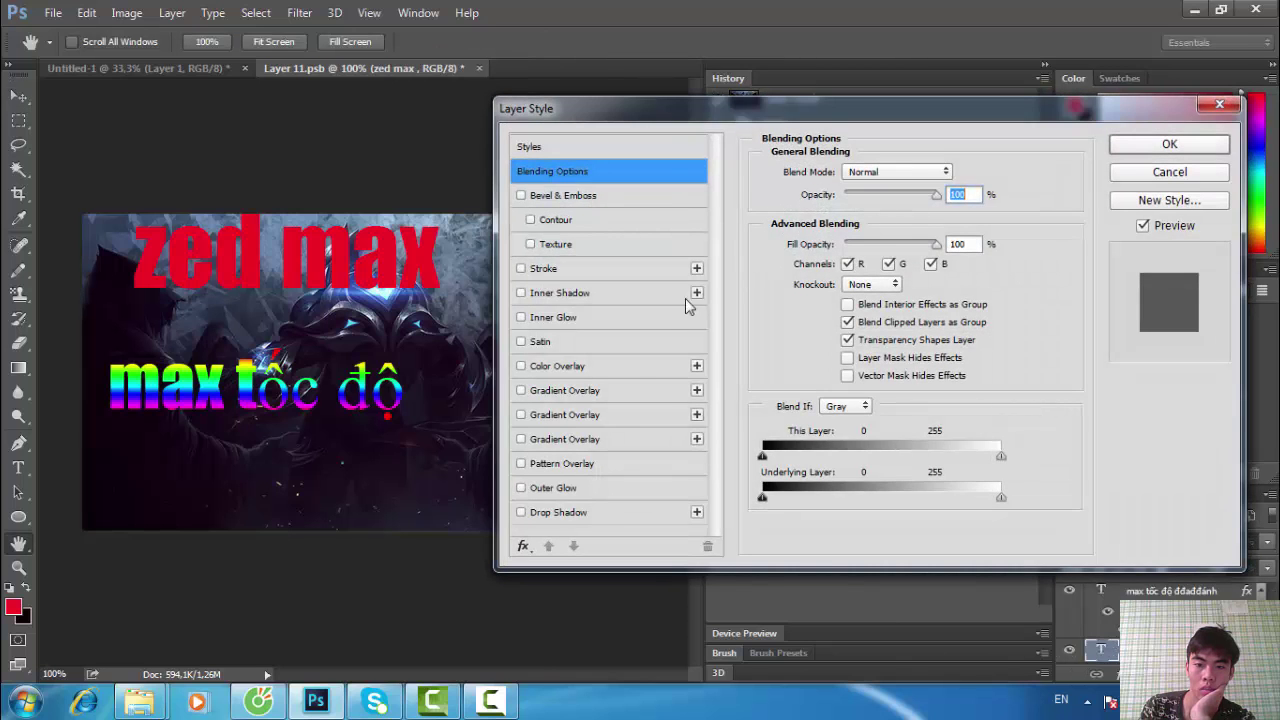
pyautogui.click(520, 414)
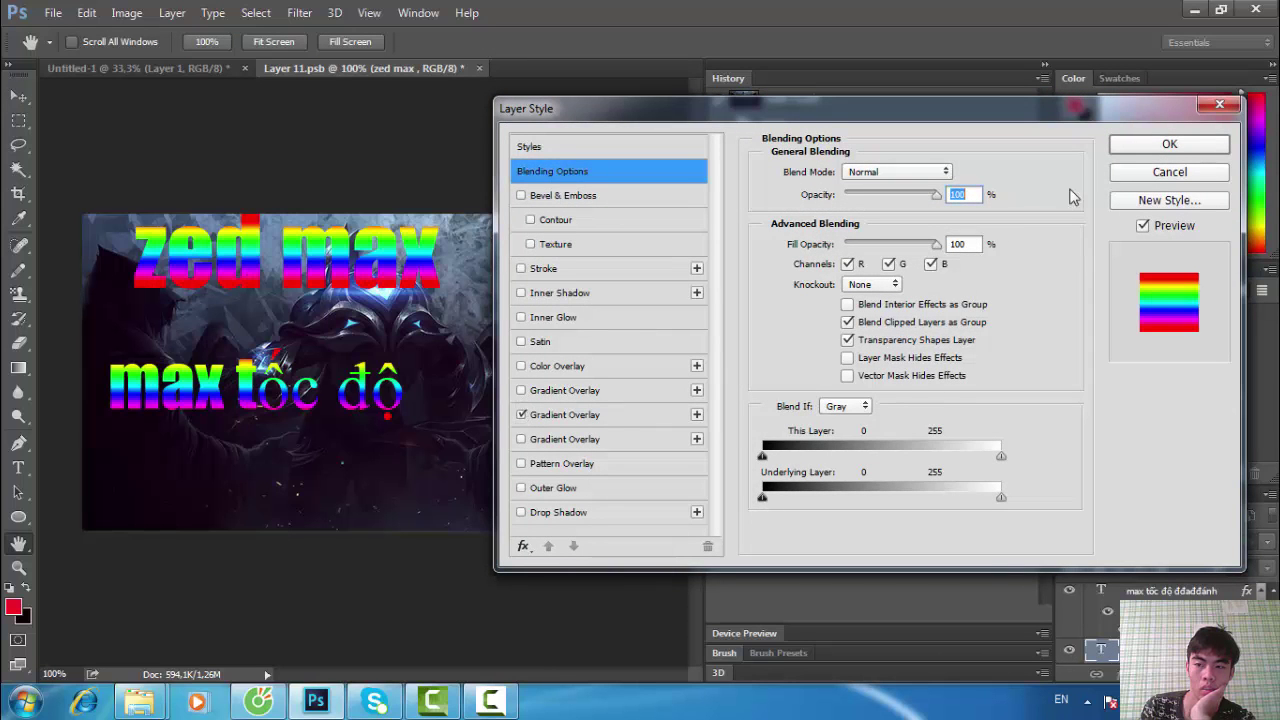
pyautogui.click(1135, 147)
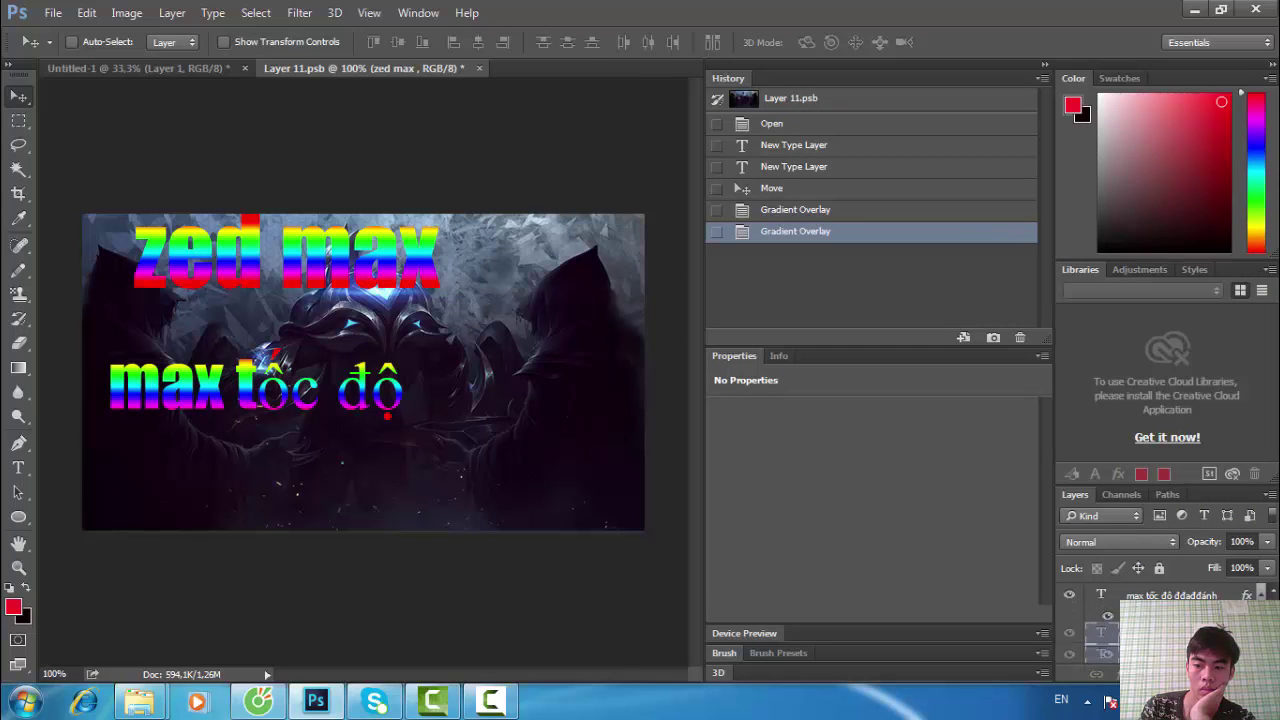
# Paste the purple sword icon into the artwork and place it near the lower-left corner, below the "max tốc độ" title.
pyautogui.scroll(-1, 1261, 593)
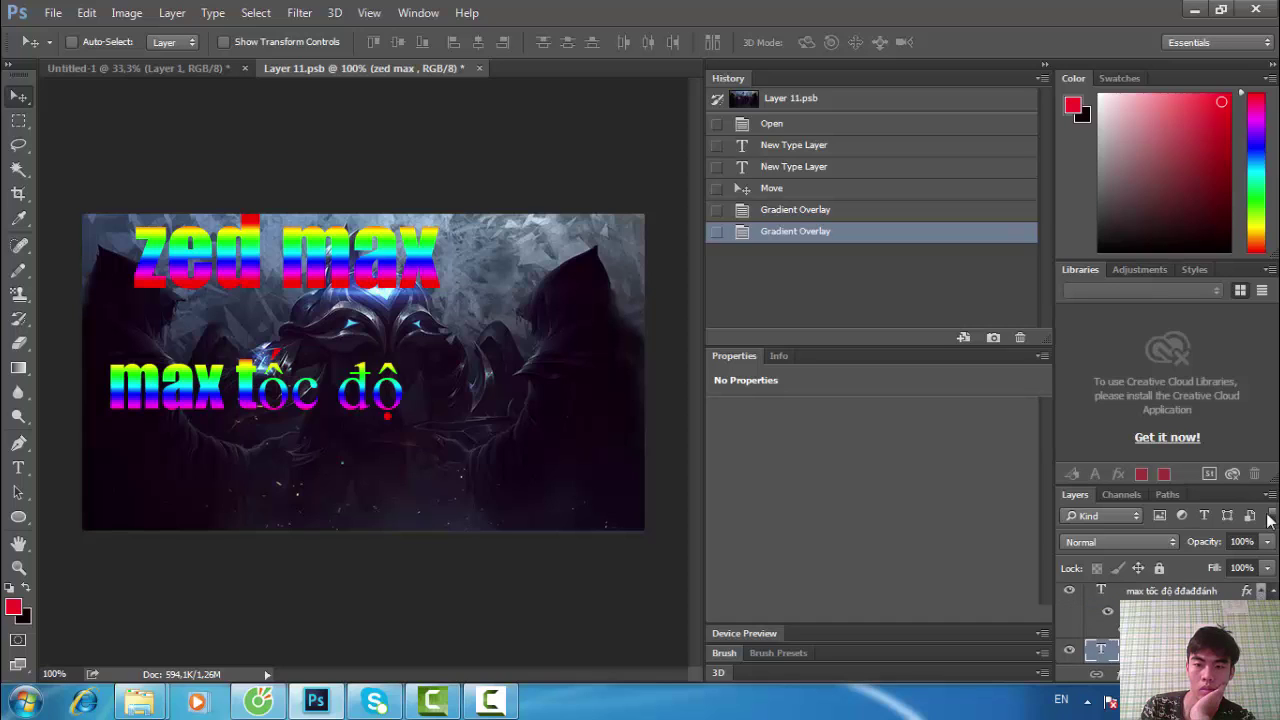
pyautogui.scroll(1, 1268, 540)
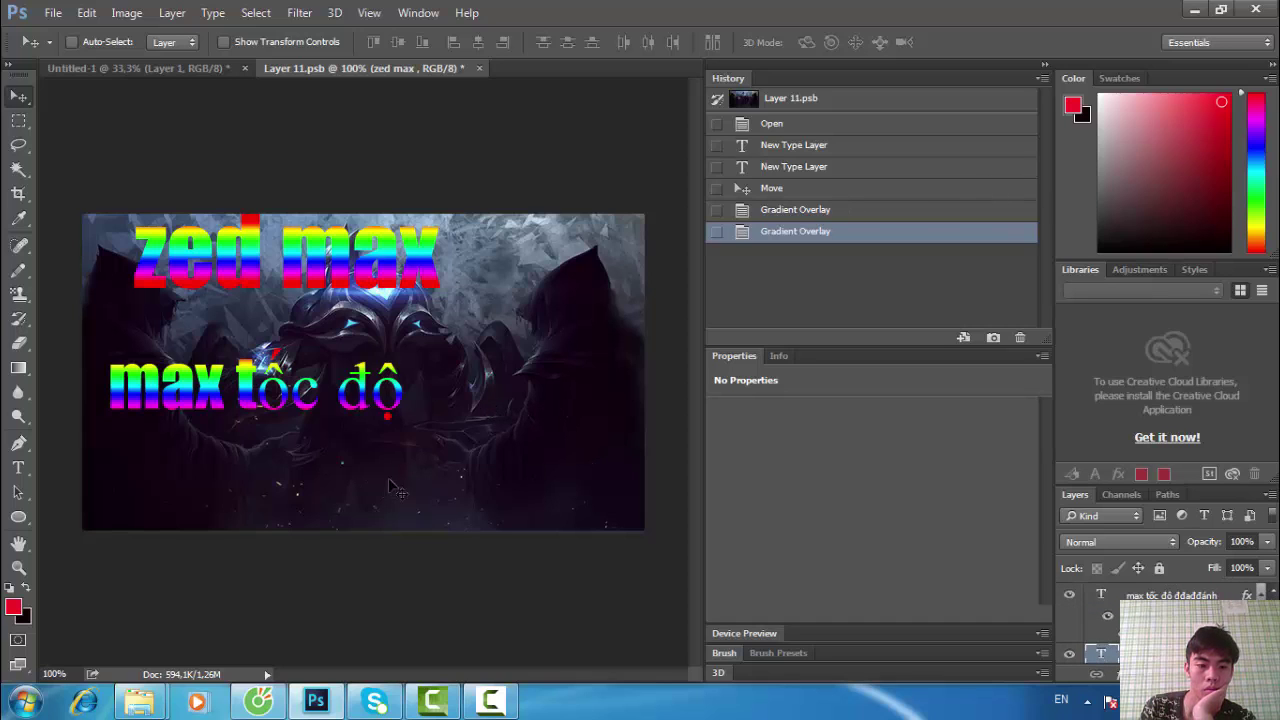
pyautogui.keyDown('ctrl'); pyautogui.click(328, 466); pyautogui.keyUp('ctrl')
pyautogui.hotkey('ctrl', 'v')
pyautogui.moveTo(345, 380); pyautogui.dragTo(192, 488)
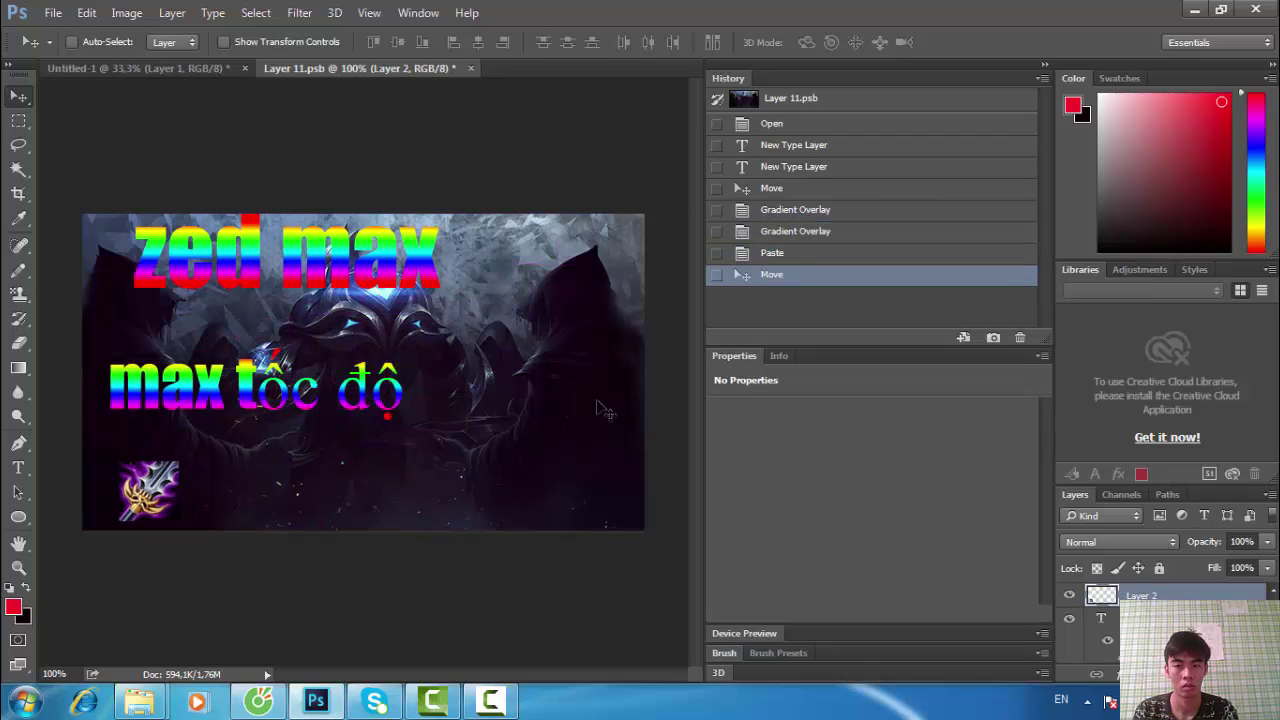
pyautogui.click(186, 67)
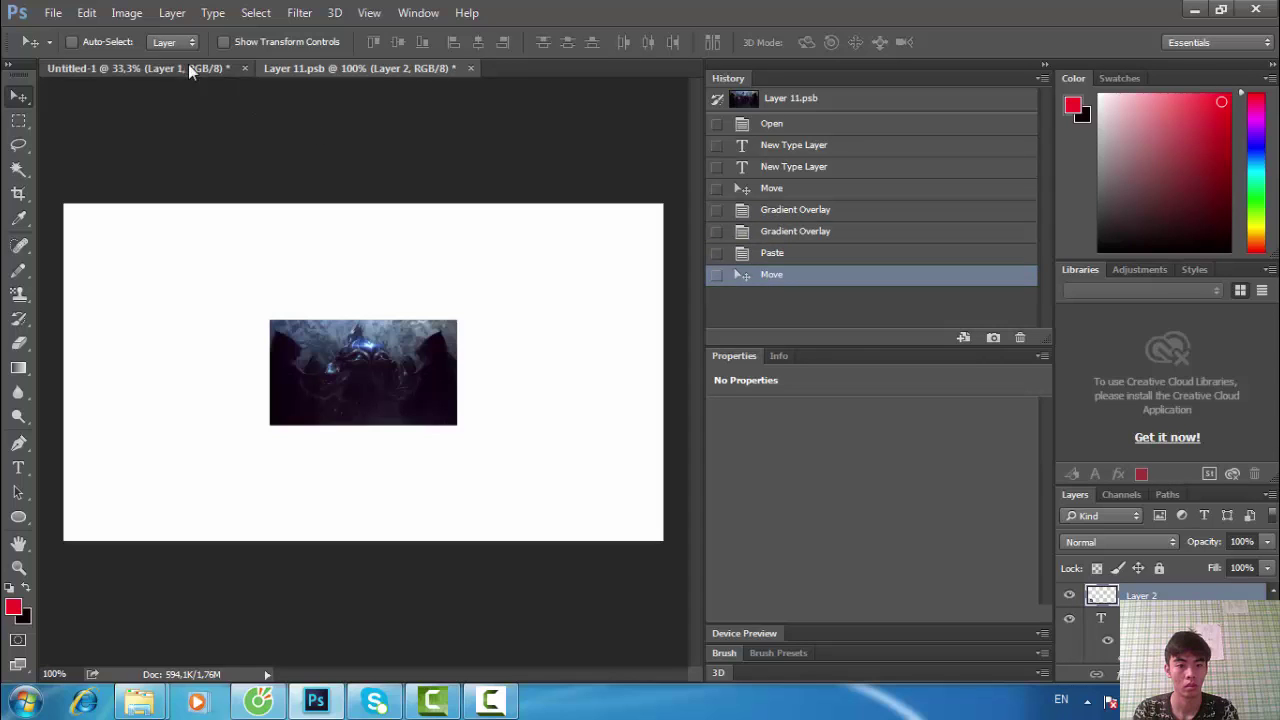
pyautogui.click(317, 68)
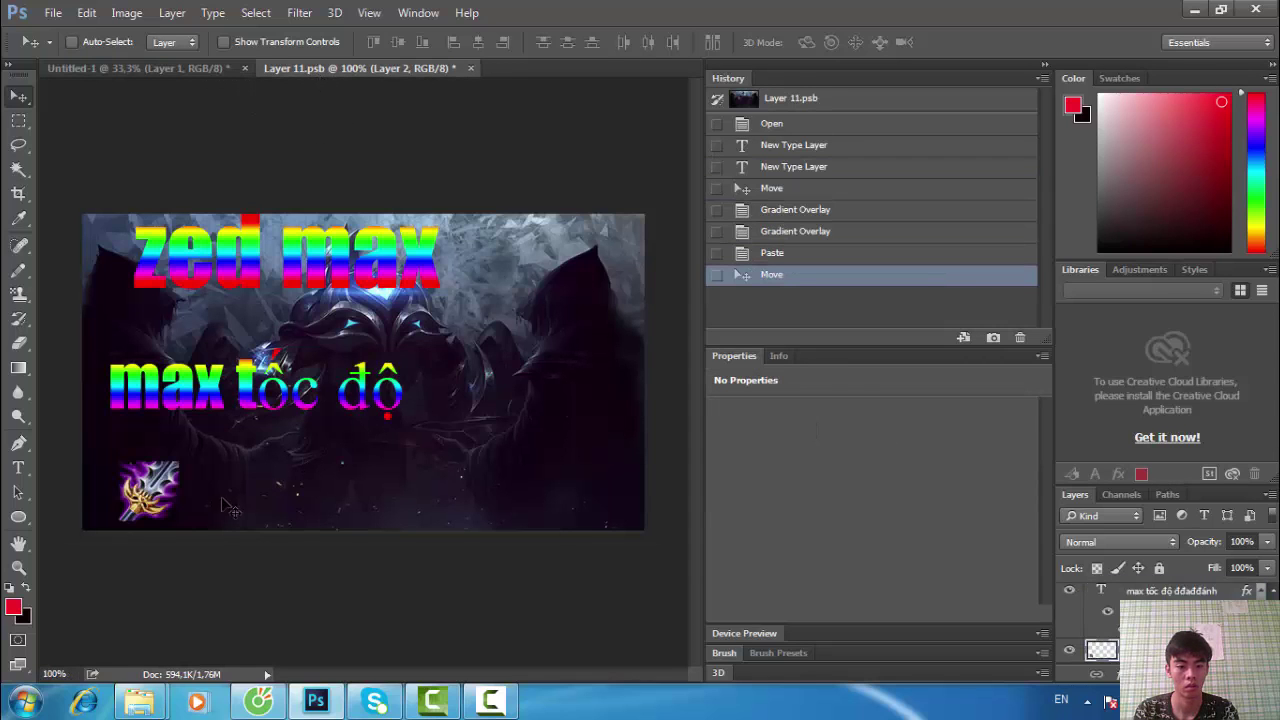
# Try to copy the red arrows icon from the browser's image results, and paste the clipboard icon into the artwork beside the purple sword.
pyautogui.click(316, 702)
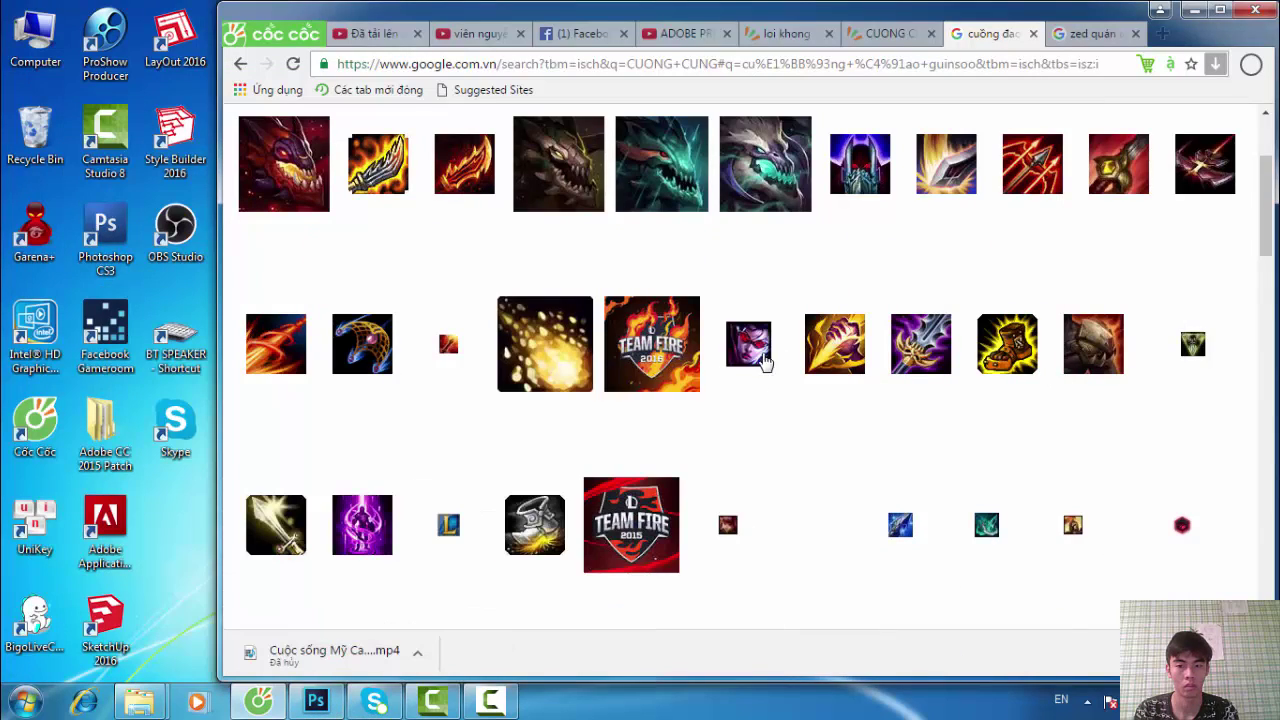
pyautogui.rightClick(1007, 200)
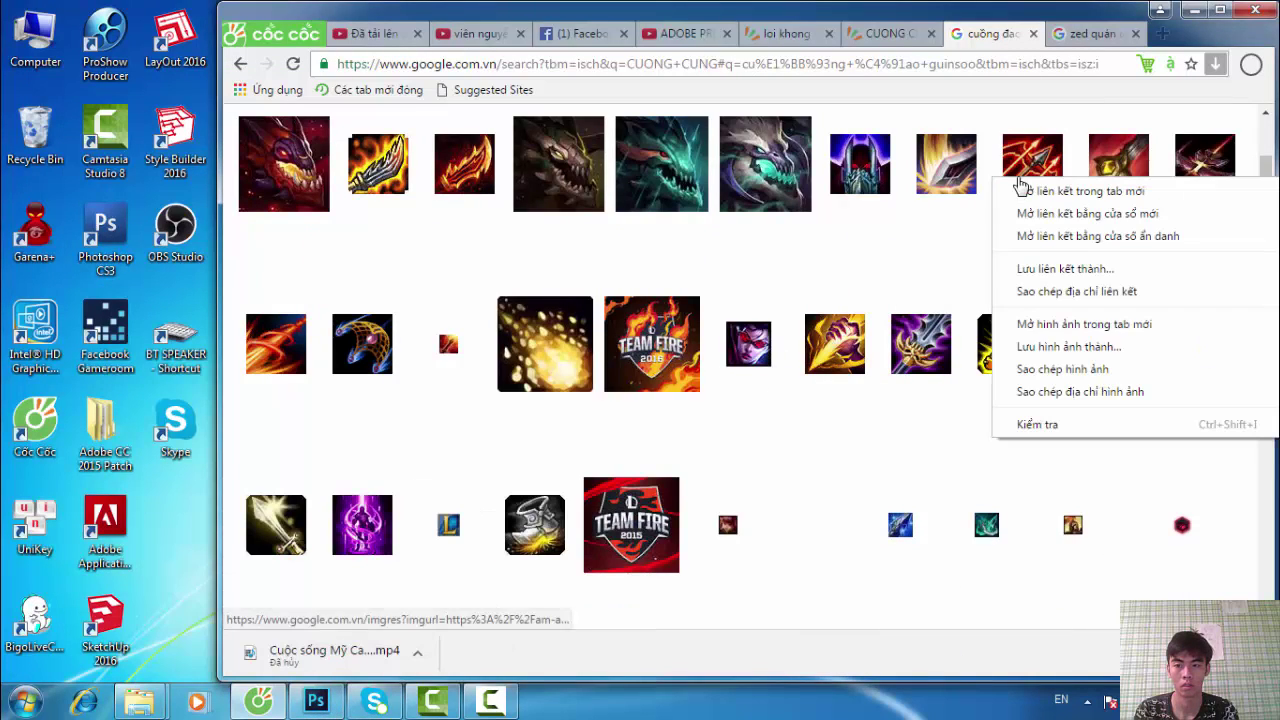
pyautogui.click(1022, 368)
pyautogui.click(258, 702)
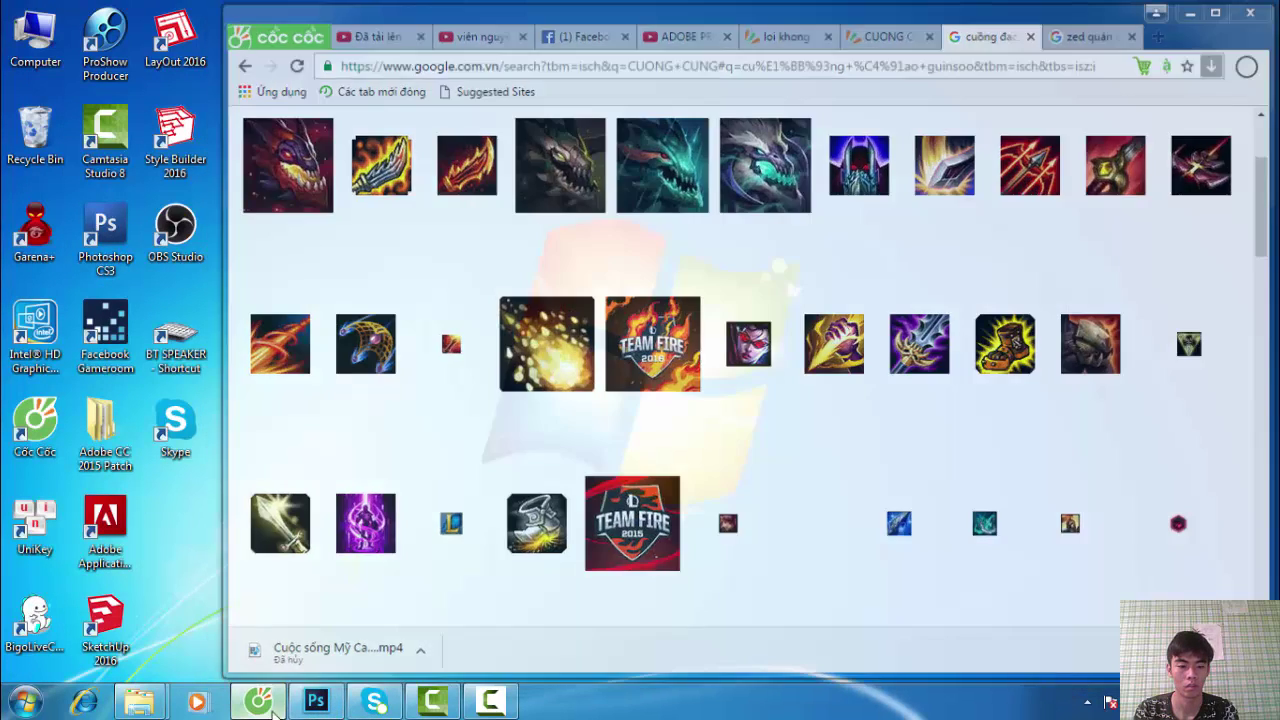
pyautogui.click(316, 702)
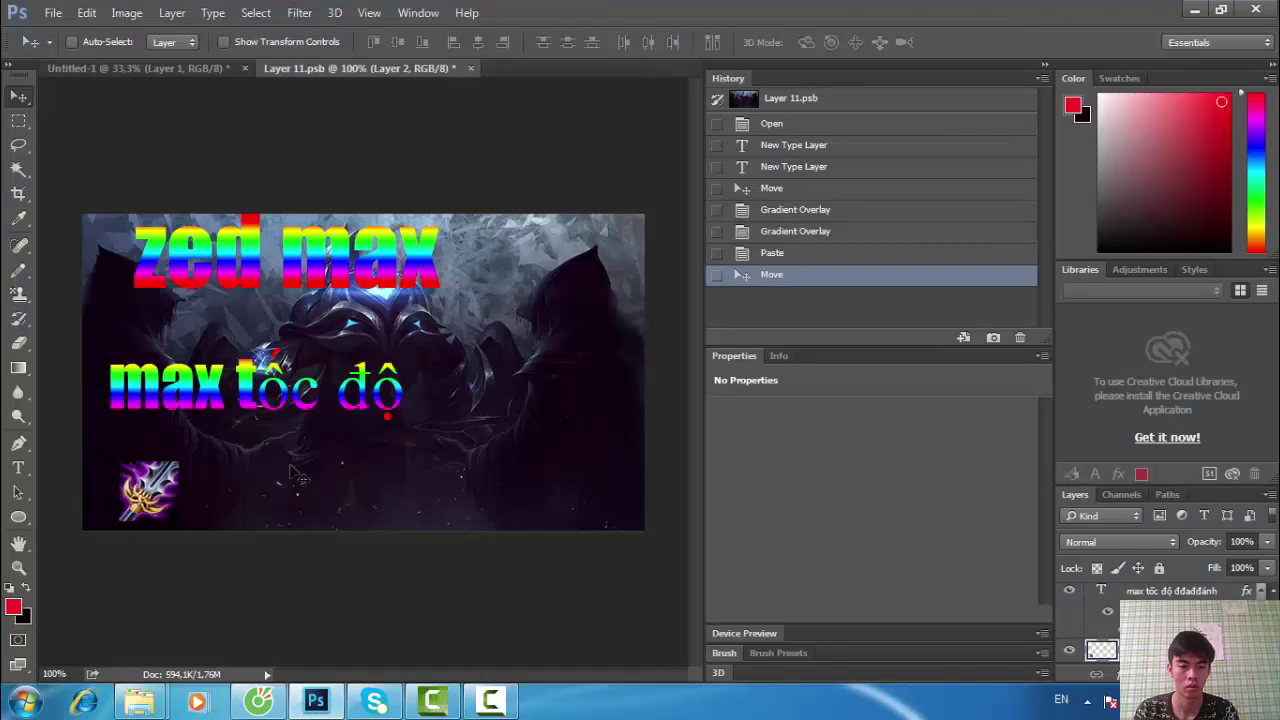
pyautogui.hotkey('ctrl', 'v')
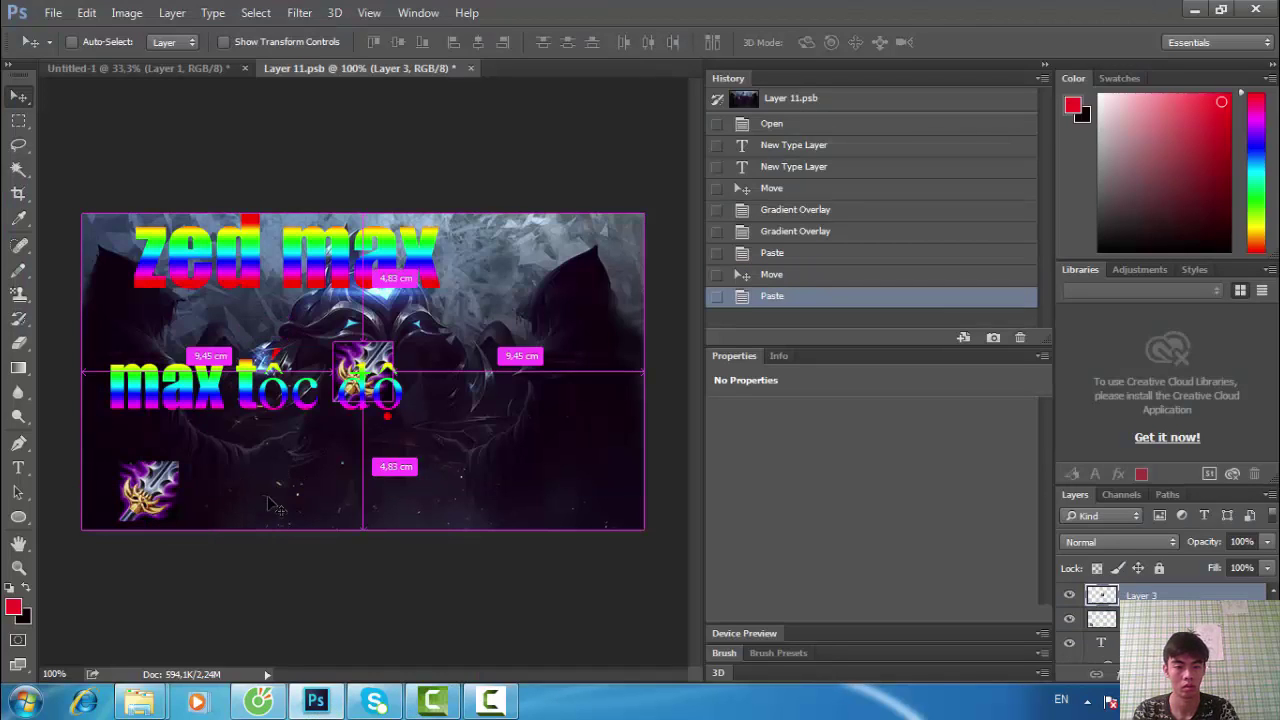
pyautogui.moveTo(372, 395); pyautogui.dragTo(195, 491)
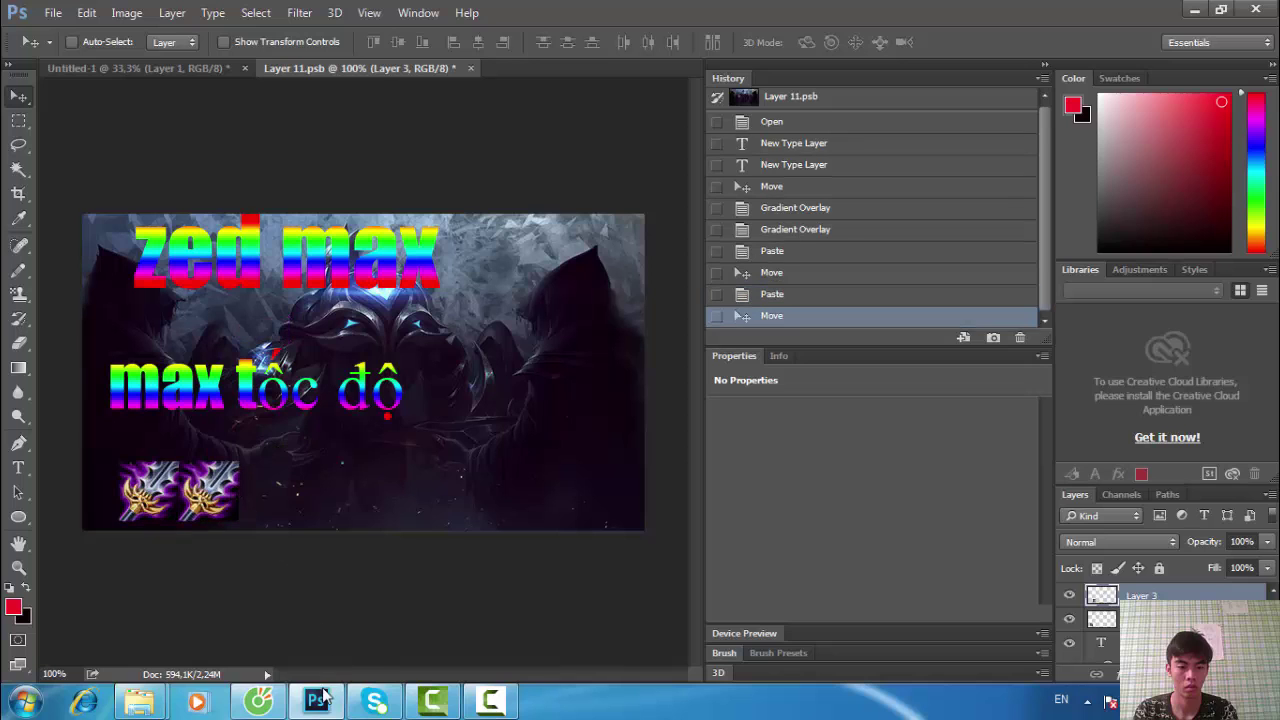
# Switch to the browser, open the larger preview of the red arrows icon and copy that image.
pyautogui.click(270, 703)
pyautogui.click(1030, 187)
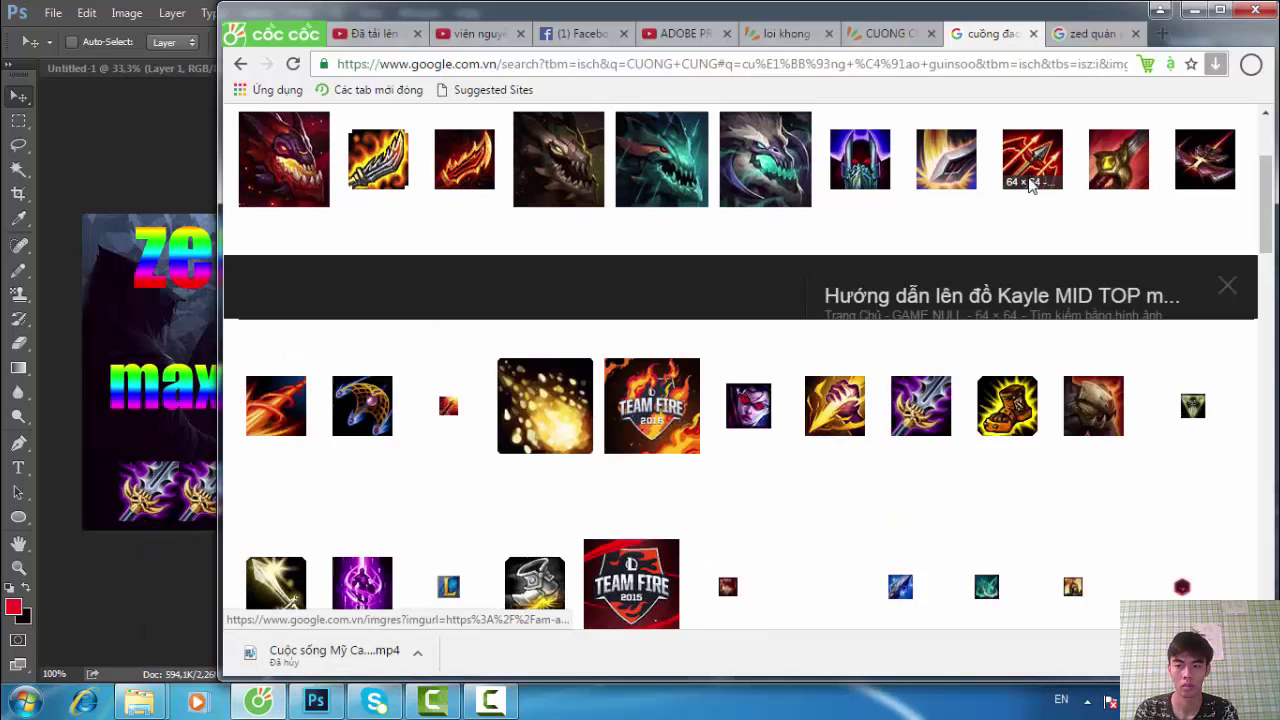
pyautogui.rightClick(1028, 182)
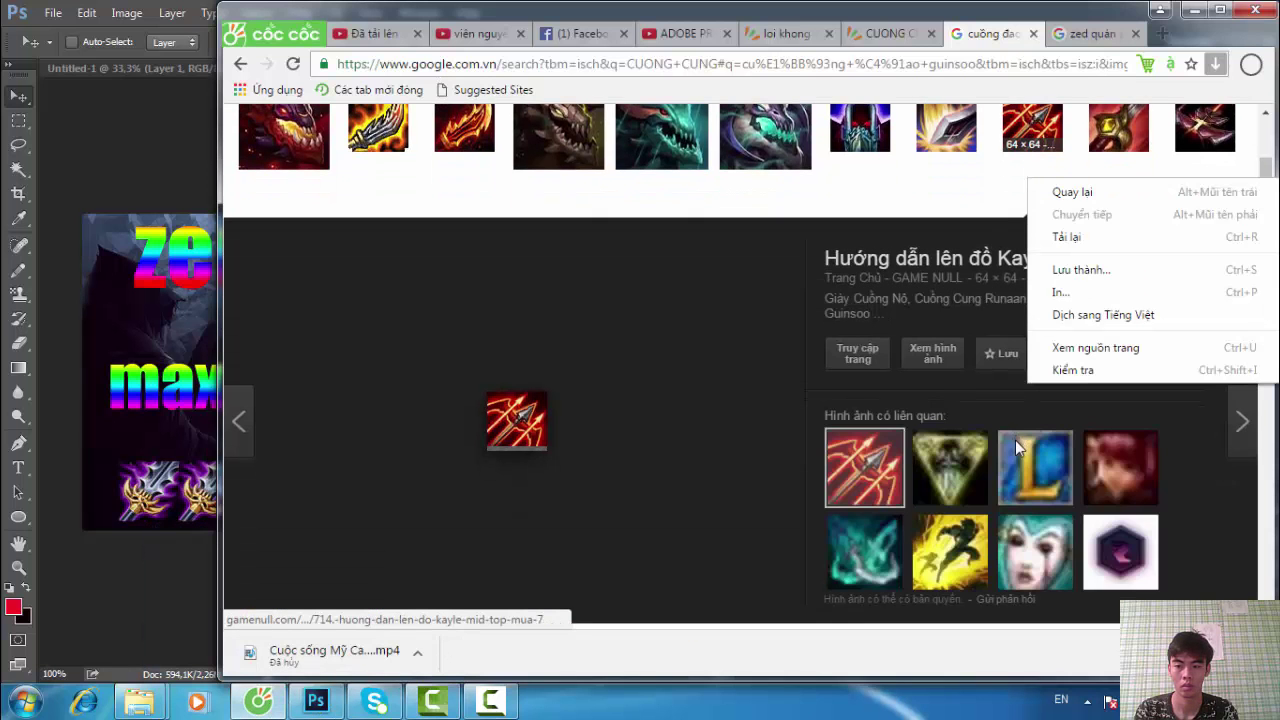
pyautogui.rightClick(493, 421)
pyautogui.click(553, 356)
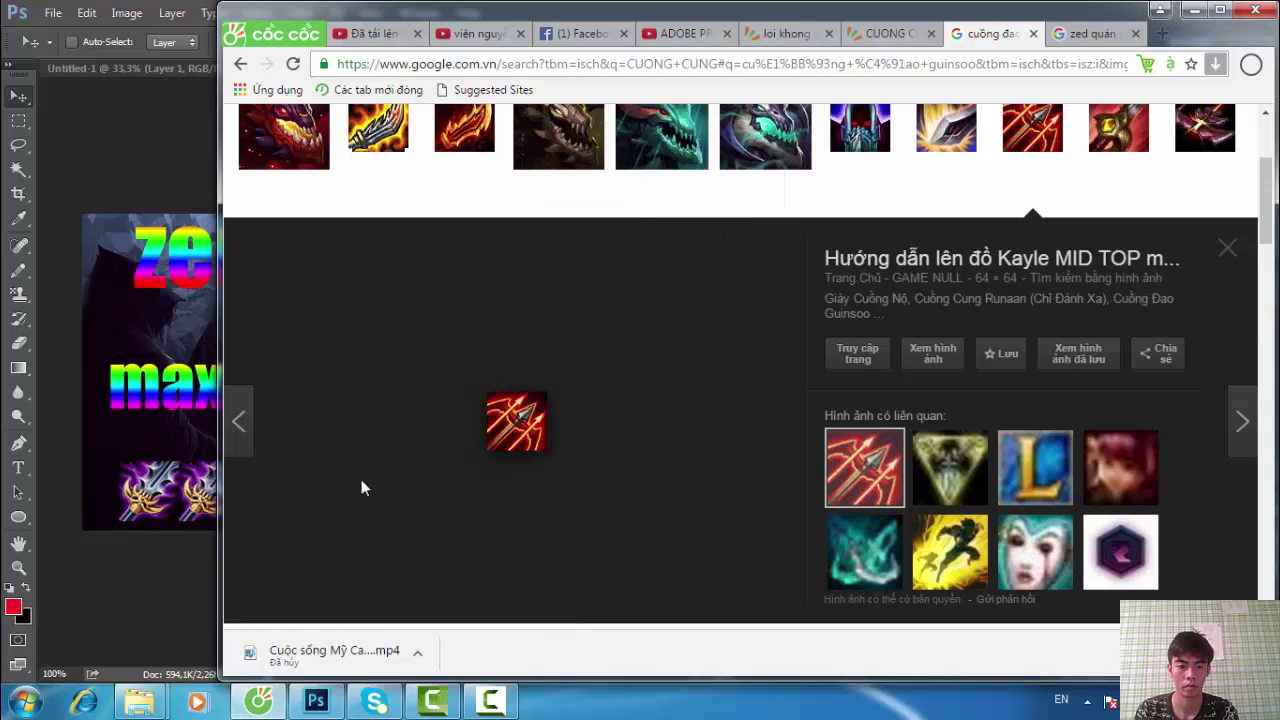
# Switch to Photoshop, paste the red arrows icon and place it in the icon row after the second purple sword.
pyautogui.click(150, 458)
pyautogui.rightClick(284, 500)
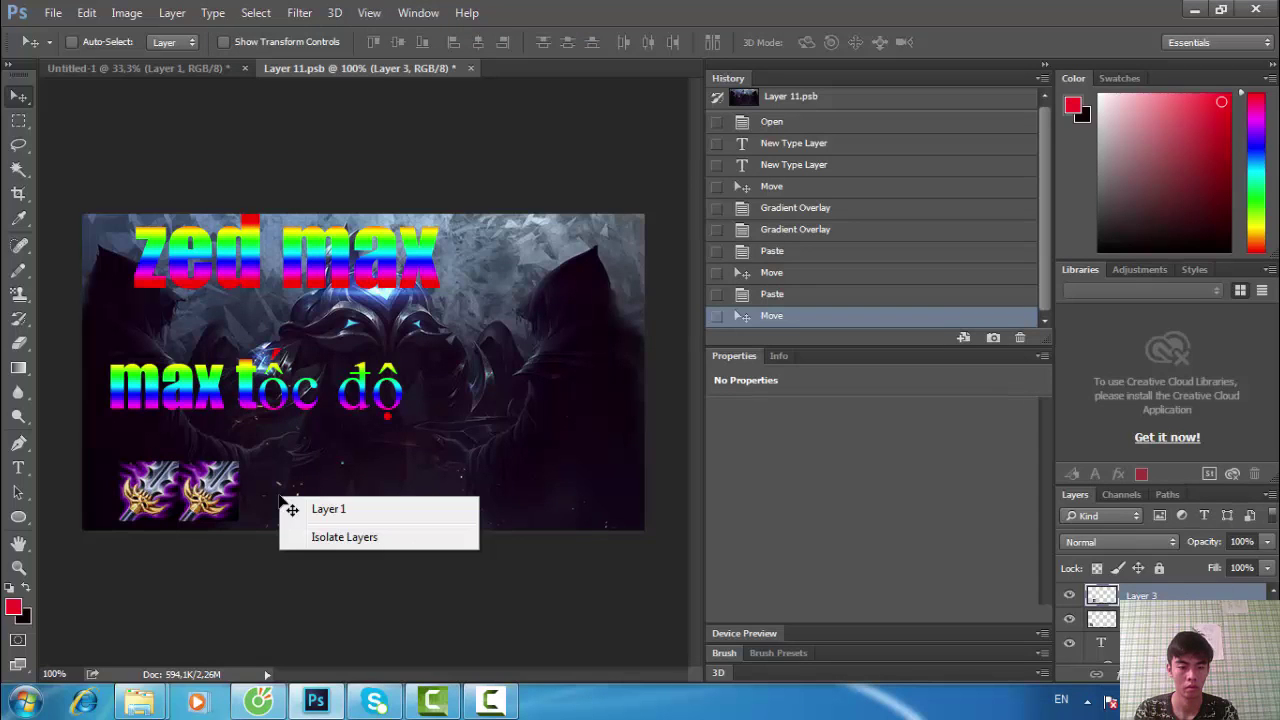
pyautogui.press('Escape')
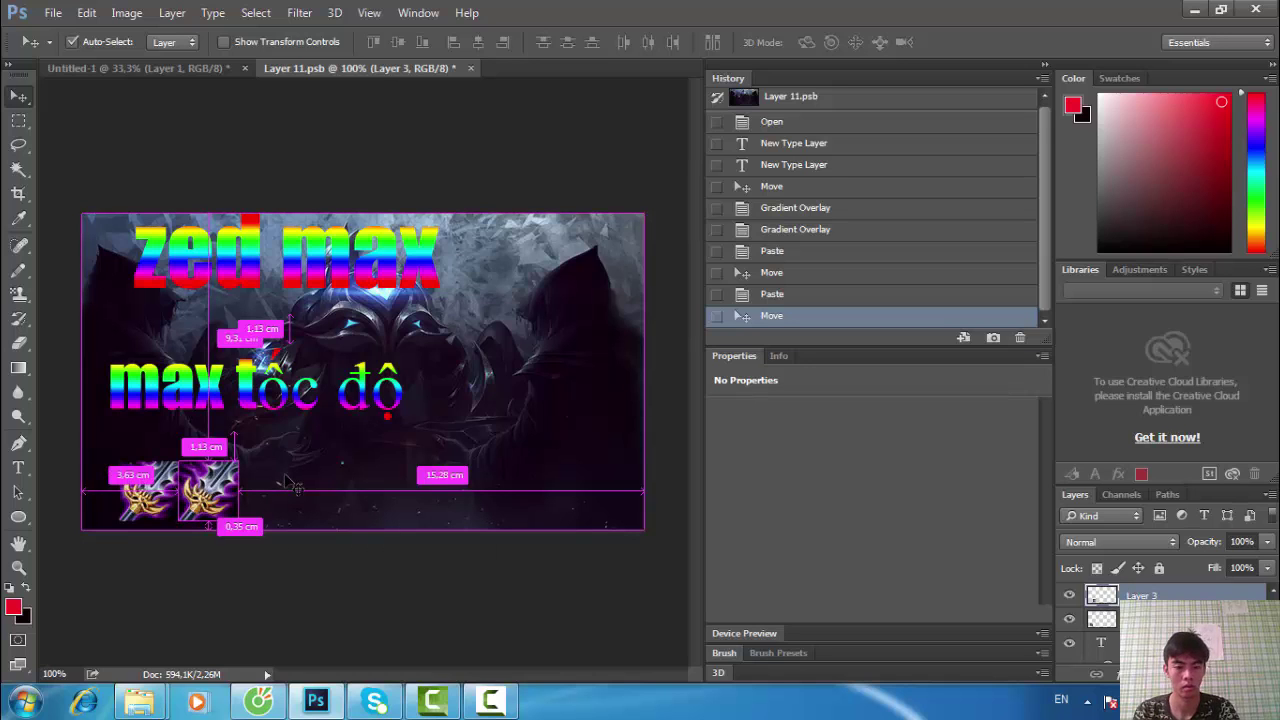
pyautogui.hotkey('ctrl', 'v')
pyautogui.moveTo(360, 400); pyautogui.dragTo(278, 510)
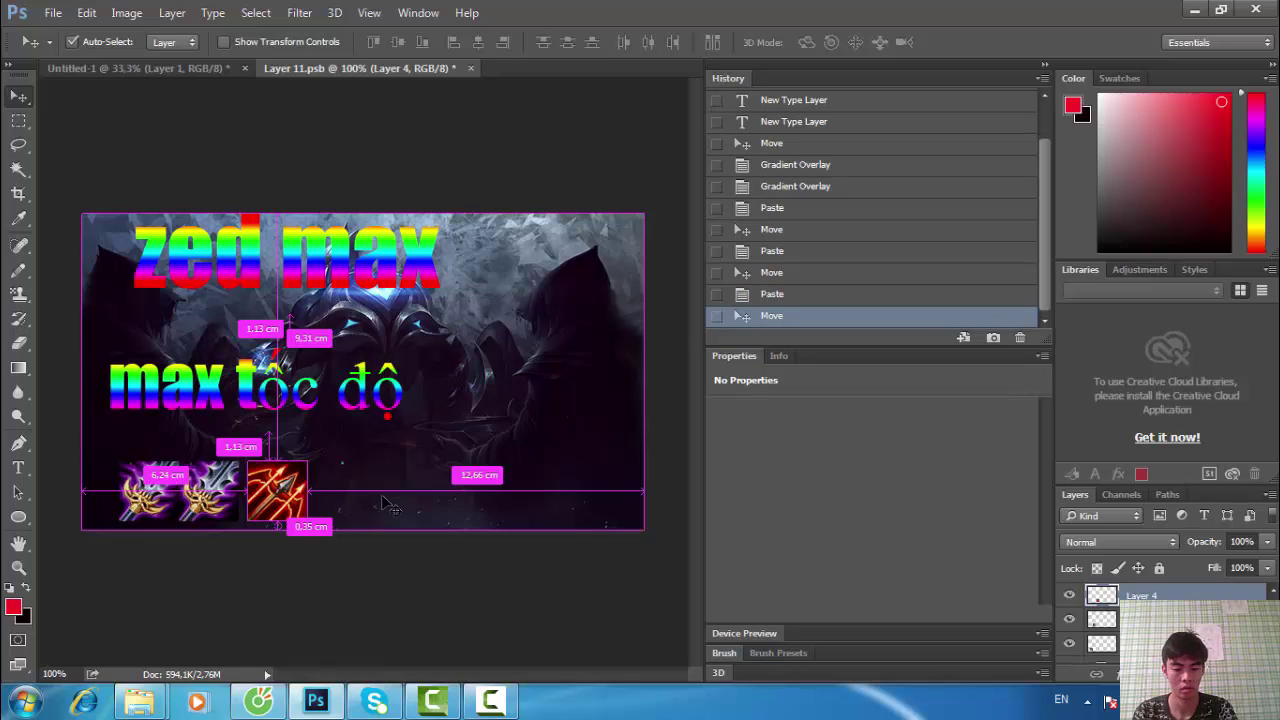
# Paste a second red arrows icon and place it in the icon row directly beside the first one.
pyautogui.hotkey('ctrl', 'v')
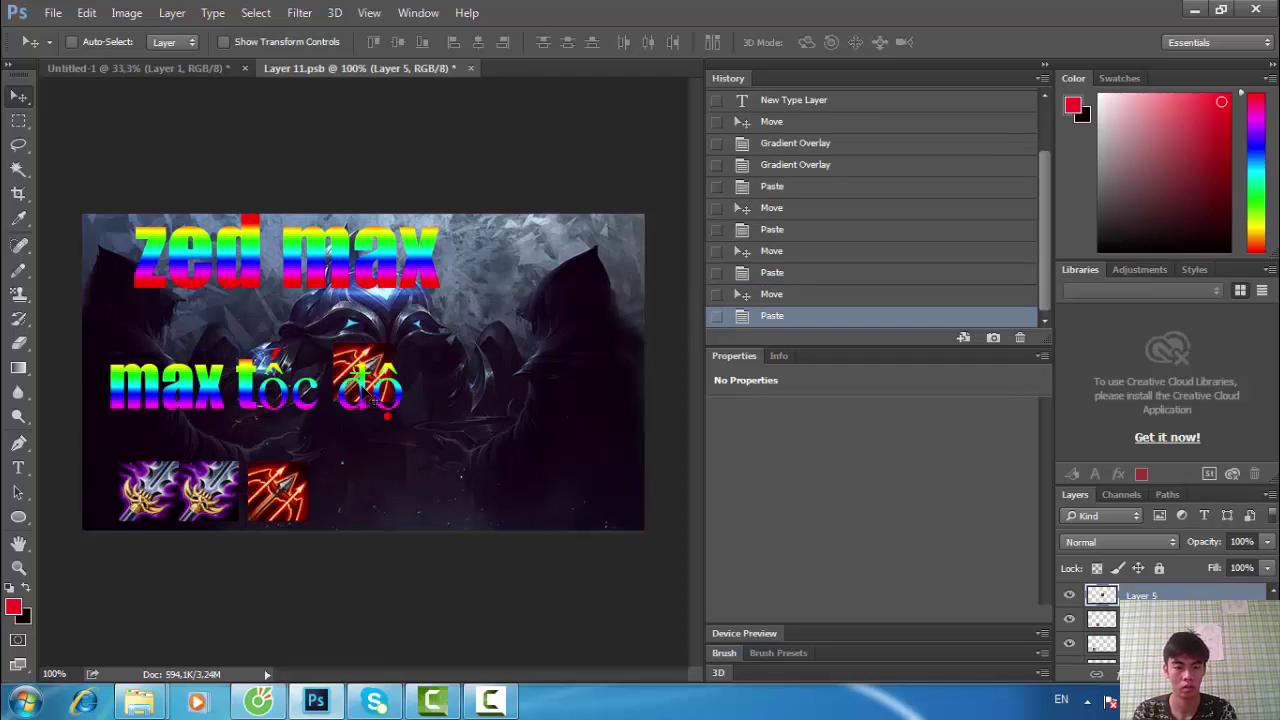
pyautogui.moveTo(363, 389); pyautogui.dragTo(344, 503)
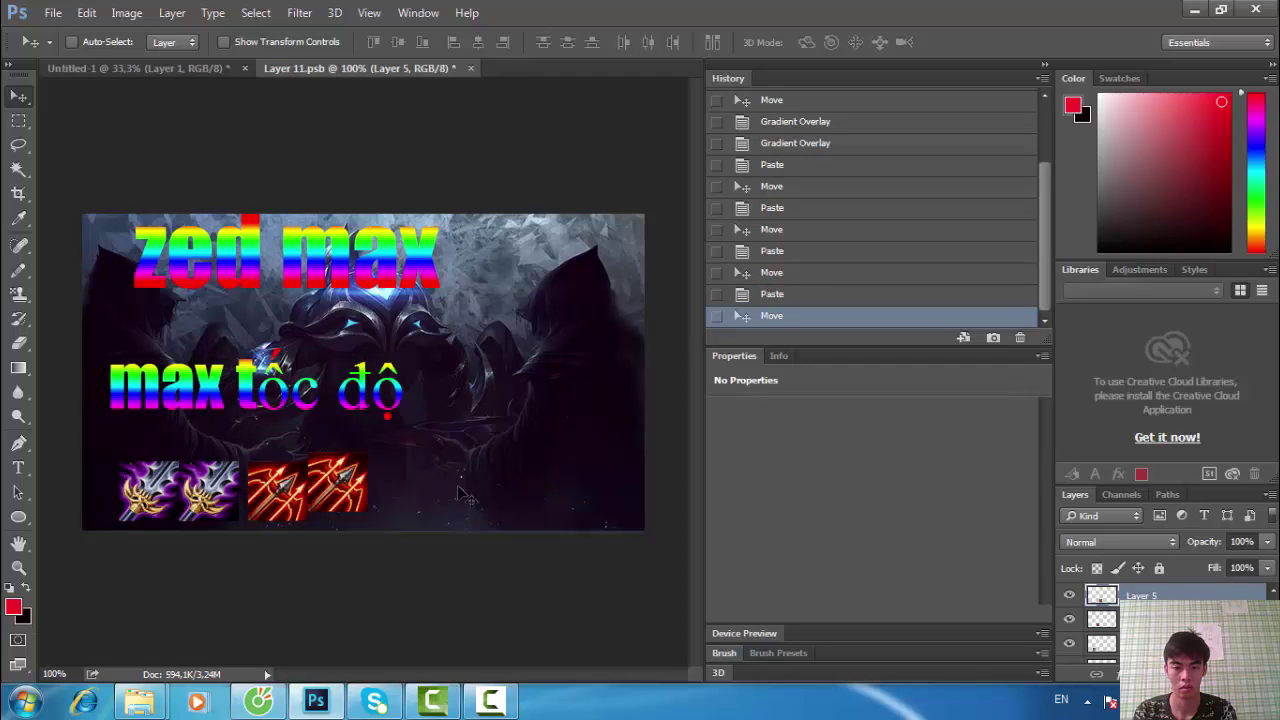
pyautogui.rightClick(353, 494)
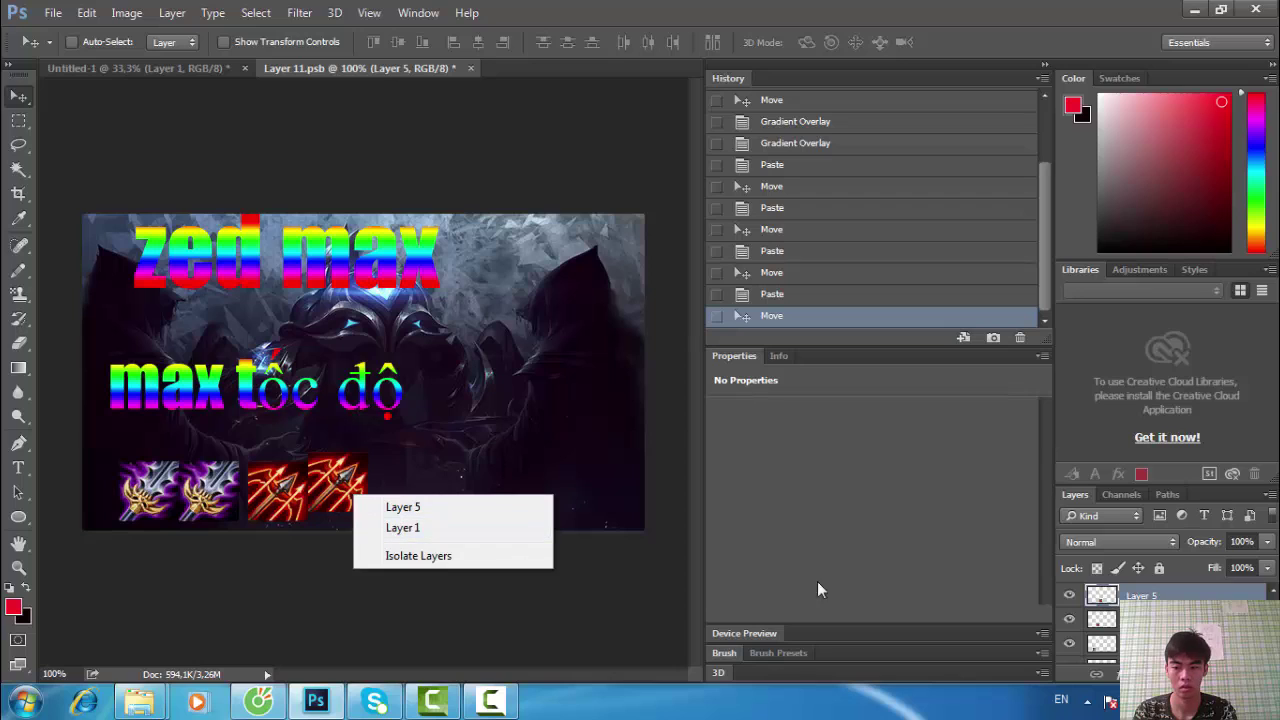
pyautogui.press('Escape')
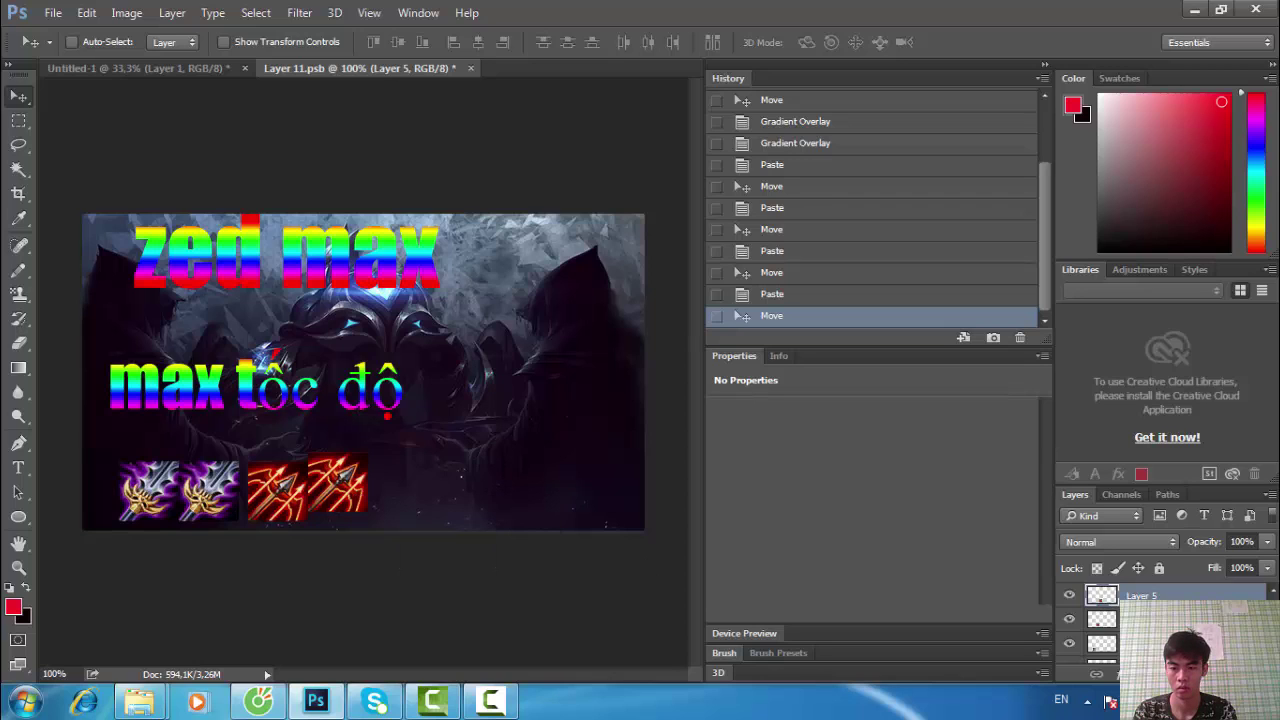
# Open the layer style settings of the first purple sword icon and try the Inner Glow and Satin effects on it.
pyautogui.scroll(-2, 1100, 625)
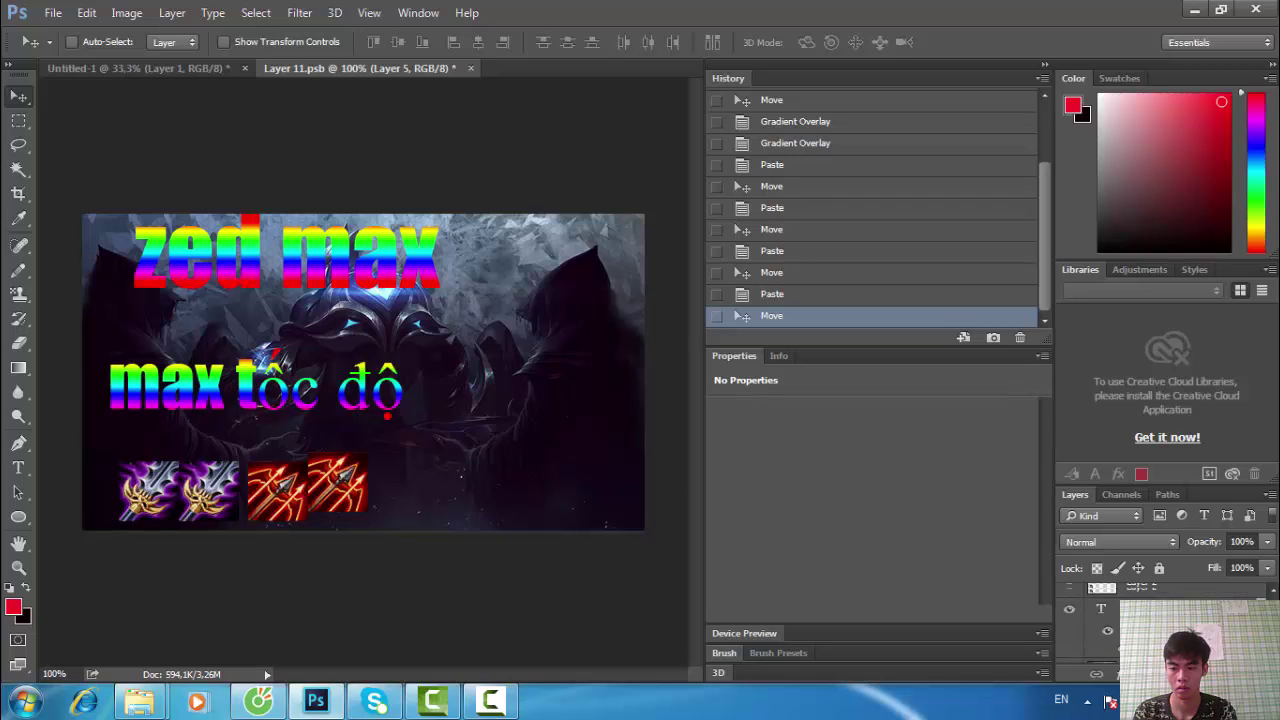
pyautogui.rightClick(1100, 628)
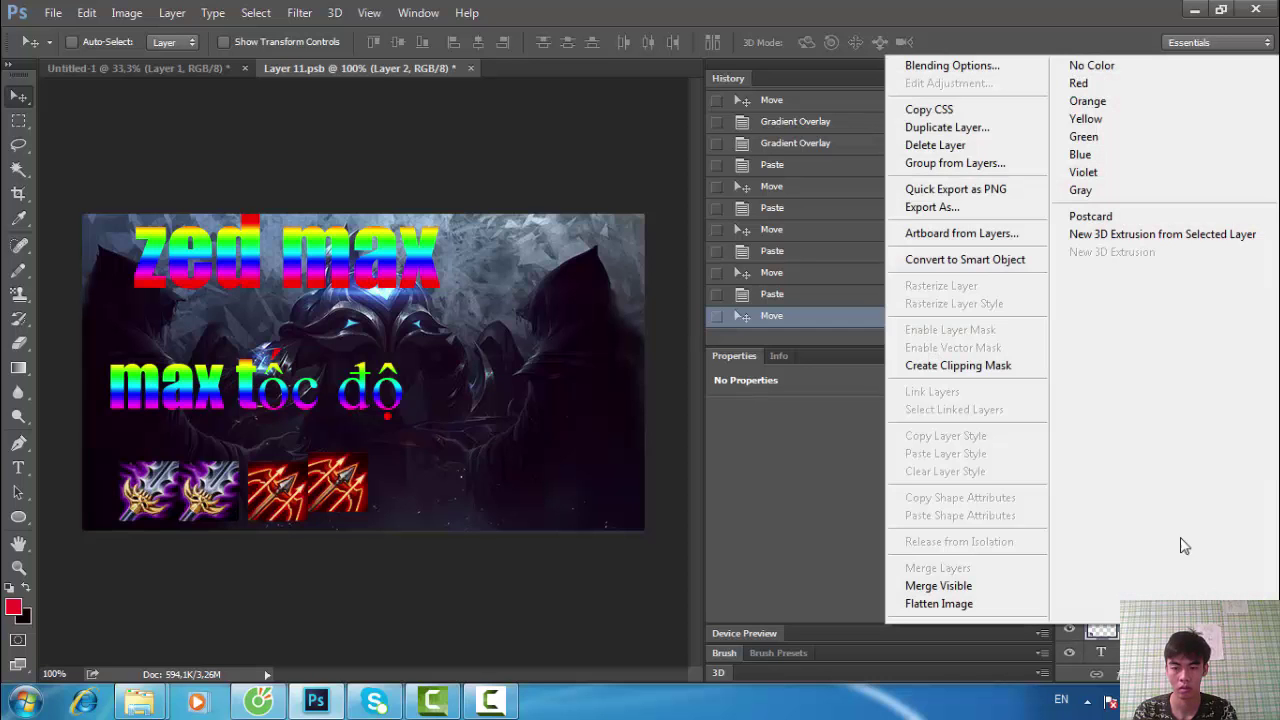
pyautogui.click(956, 76)
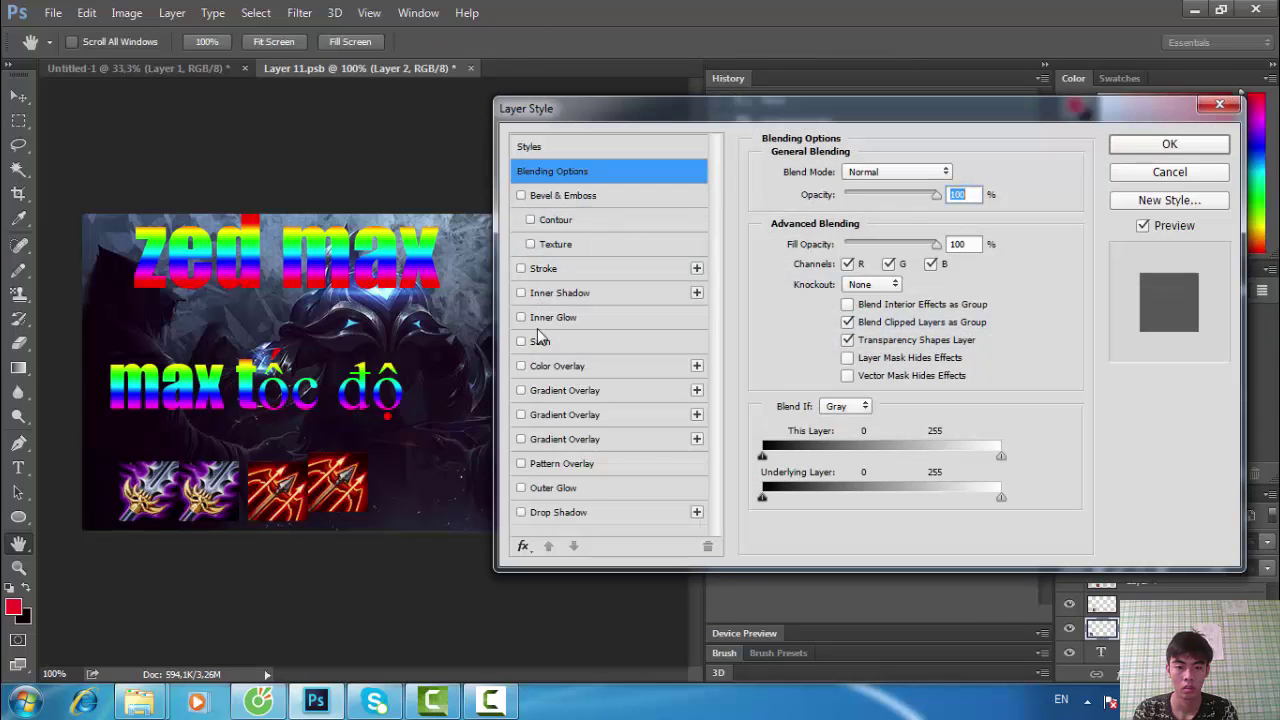
pyautogui.click(520, 293)
pyautogui.click(520, 293)
pyautogui.click(521, 317)
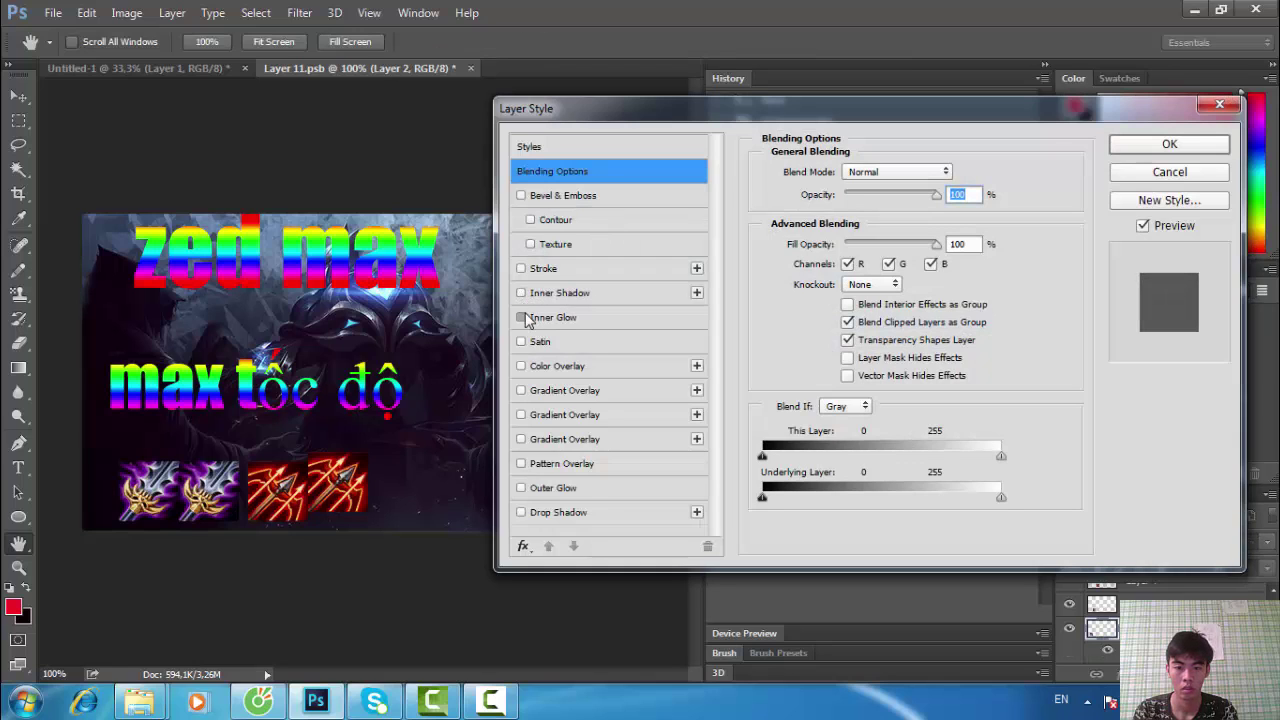
pyautogui.click(521, 341)
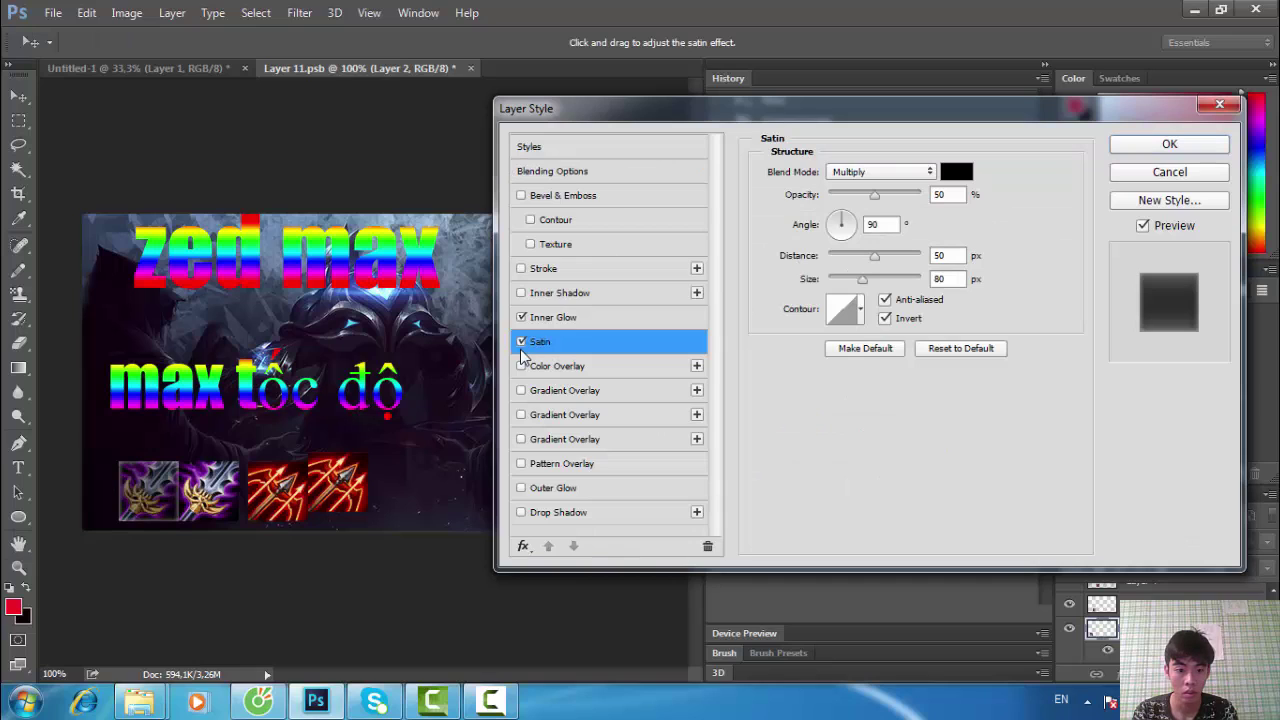
pyautogui.click(521, 317)
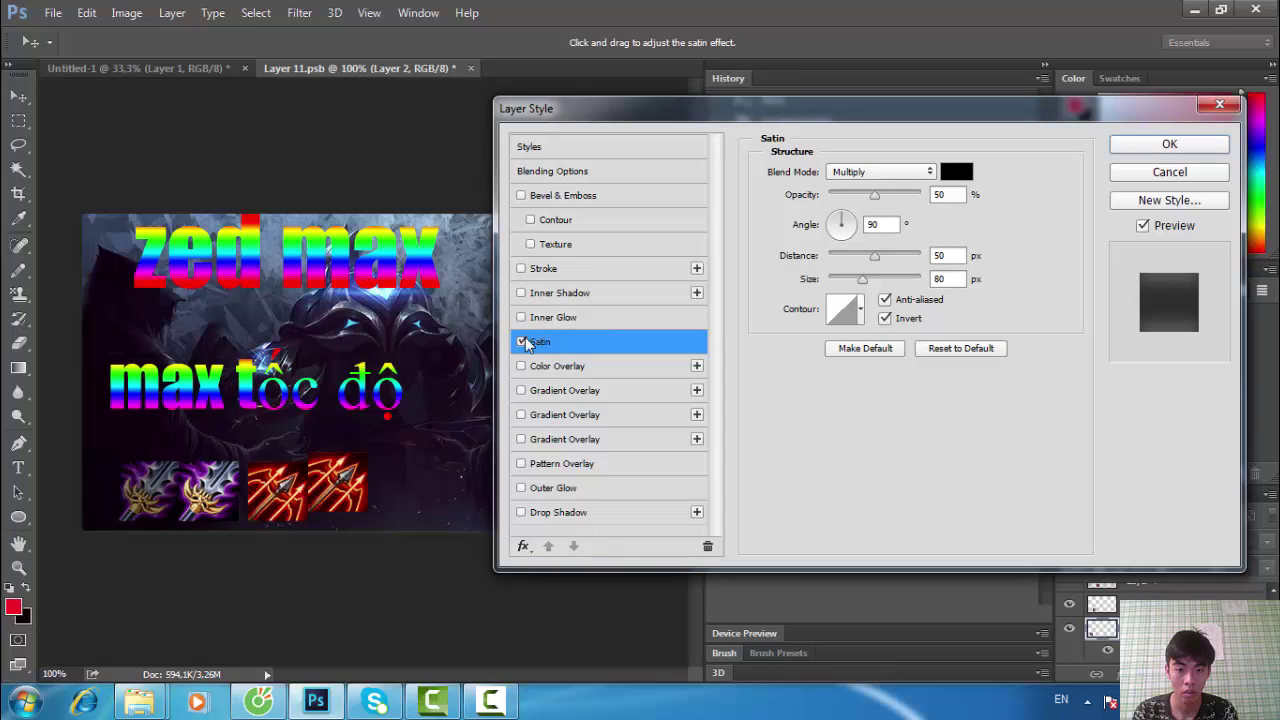
# Try Color Overlay and Gradient Overlay on the first sword icon, and switch them and Satin off again.
pyautogui.click(521, 366)
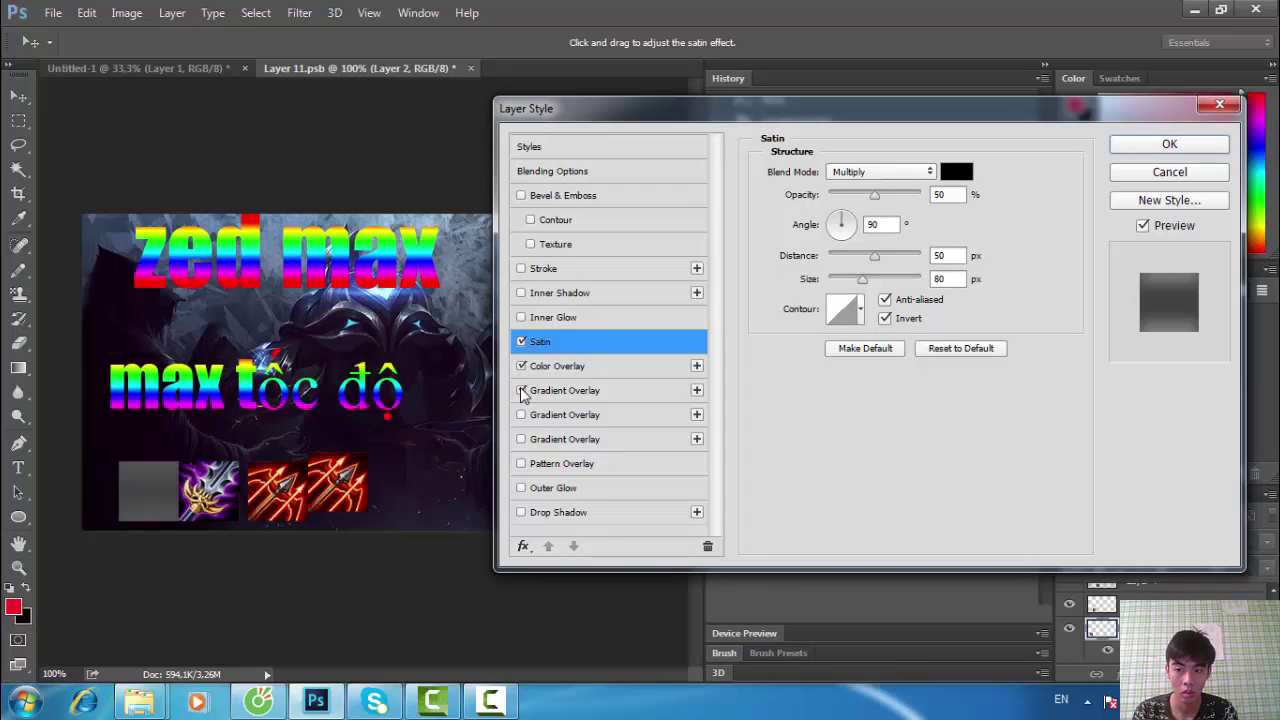
pyautogui.click(521, 366)
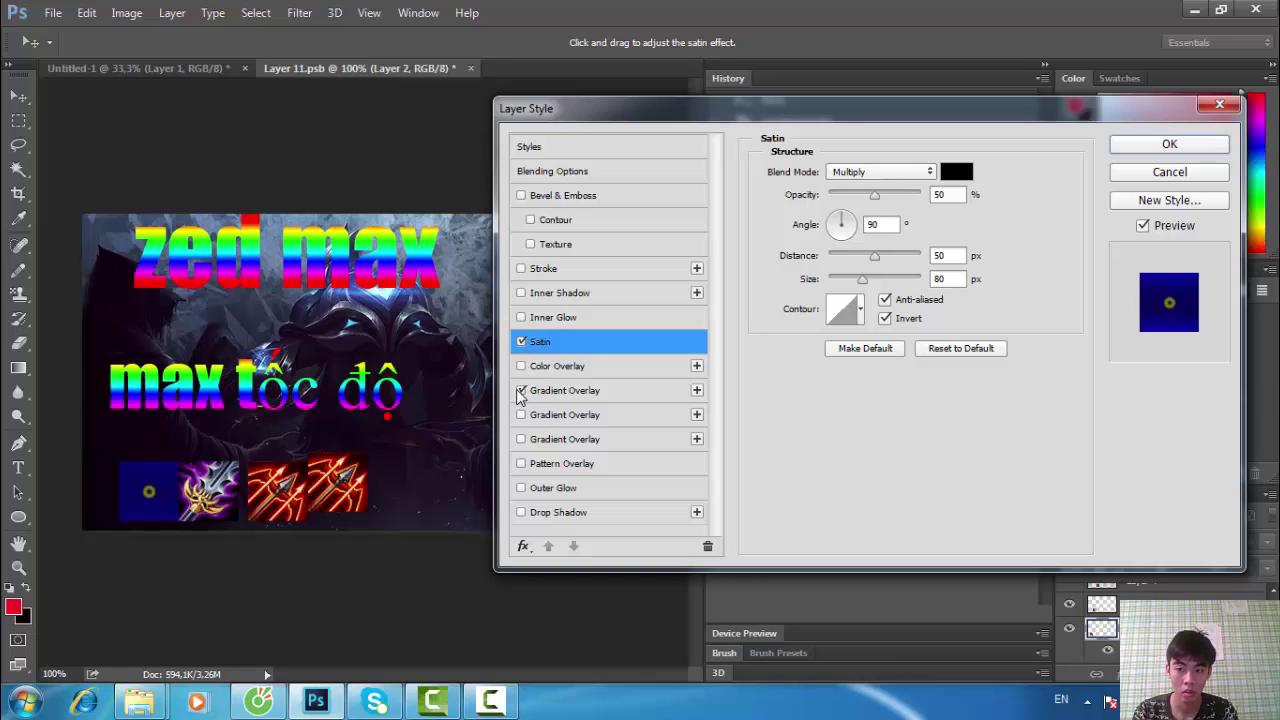
pyautogui.click(521, 390)
pyautogui.click(521, 341)
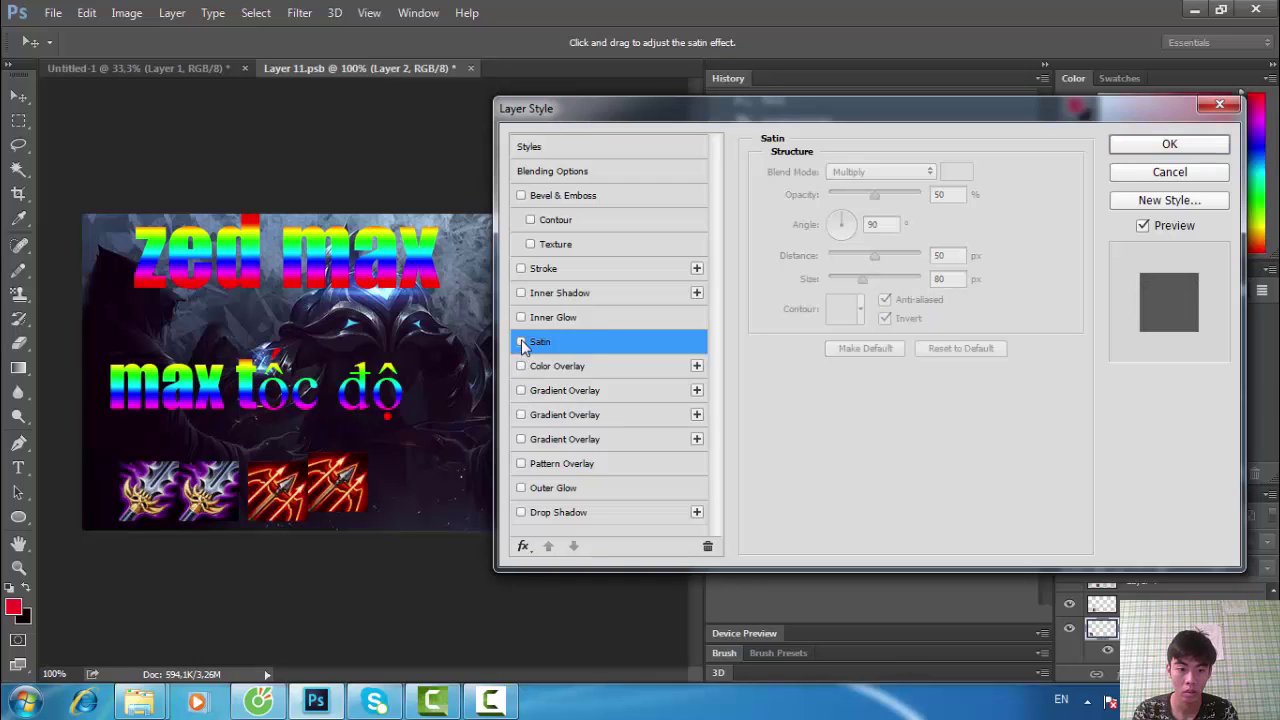
# Try the Stroke and Inner Glow effects on the first sword icon, and switch both off again.
pyautogui.click(520, 269)
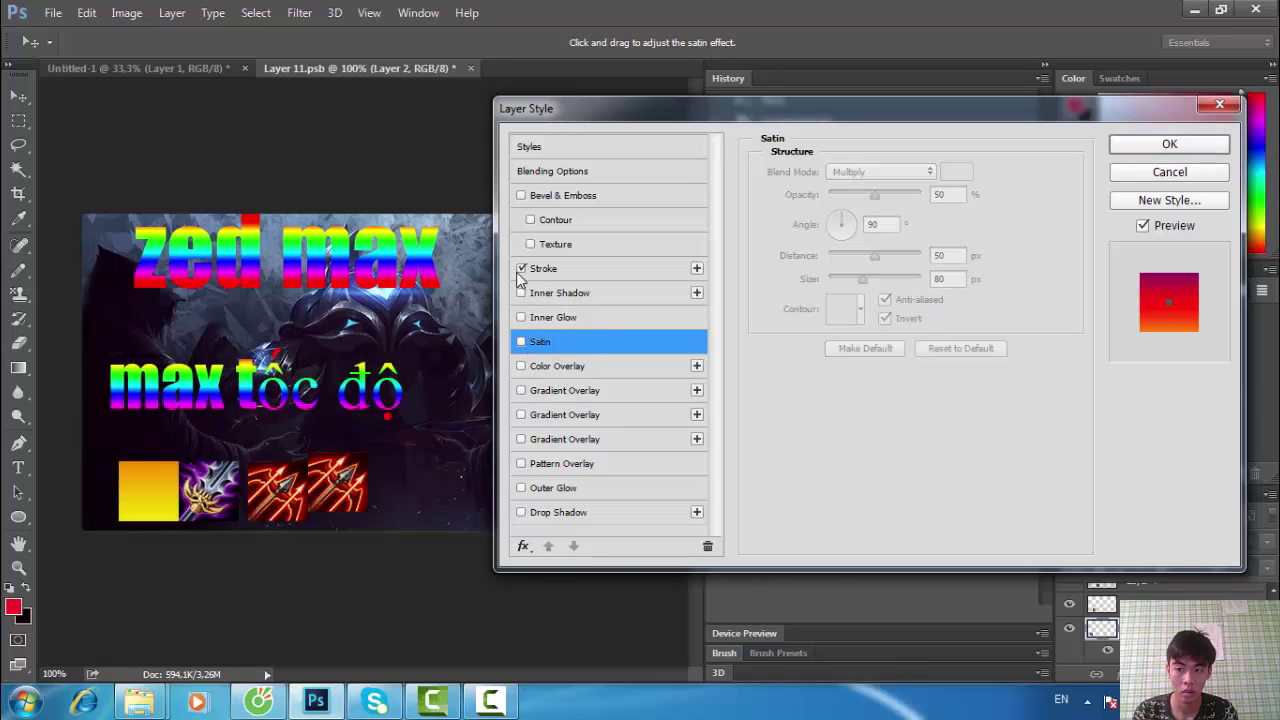
pyautogui.click(520, 269)
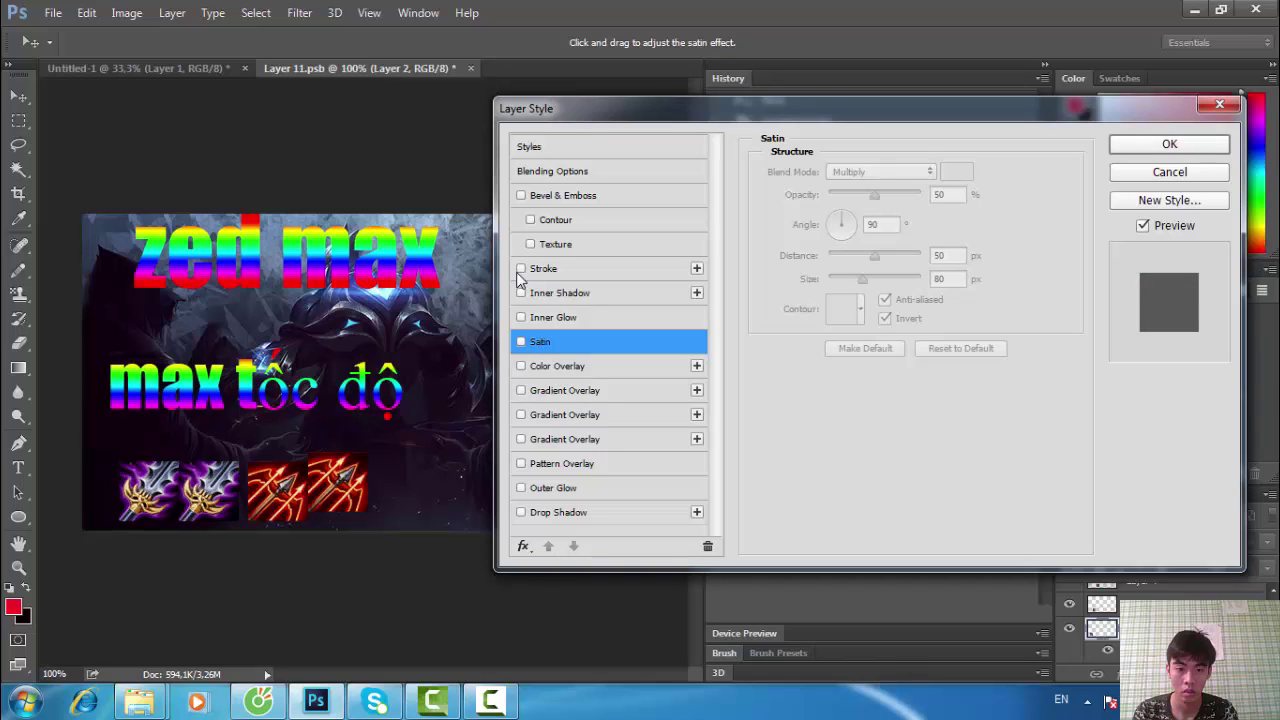
pyautogui.click(521, 317)
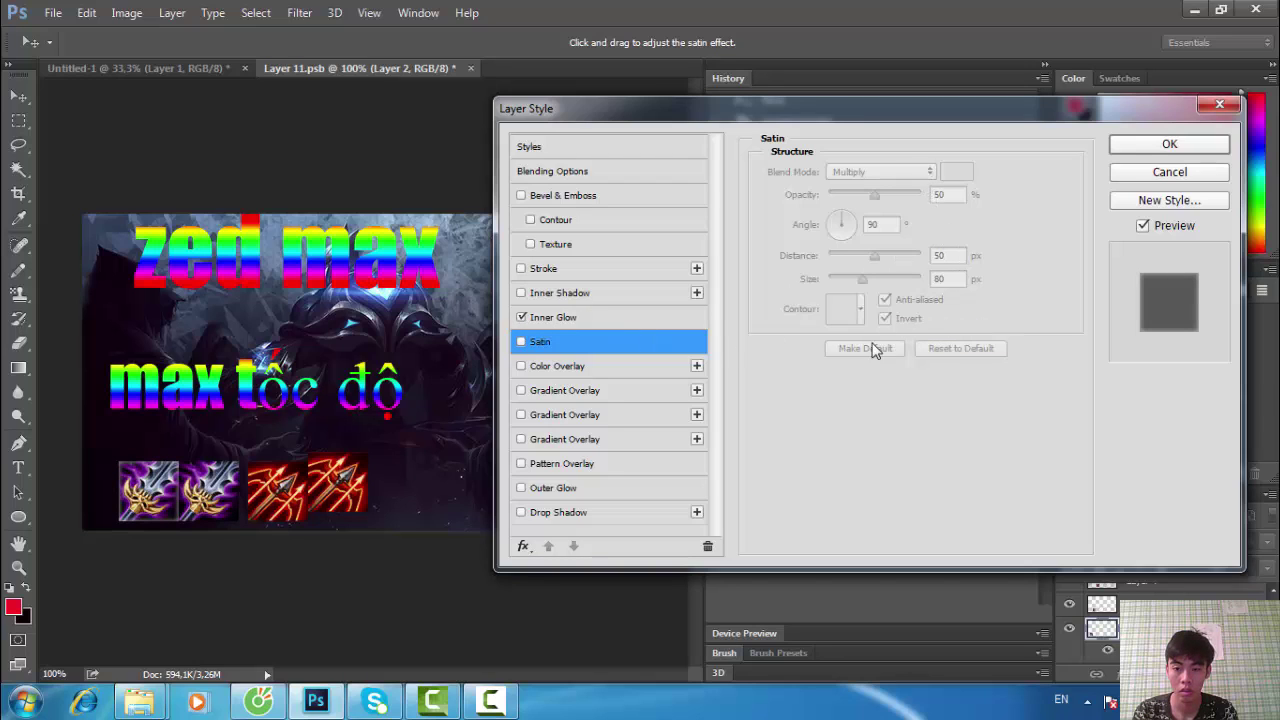
pyautogui.click(588, 317)
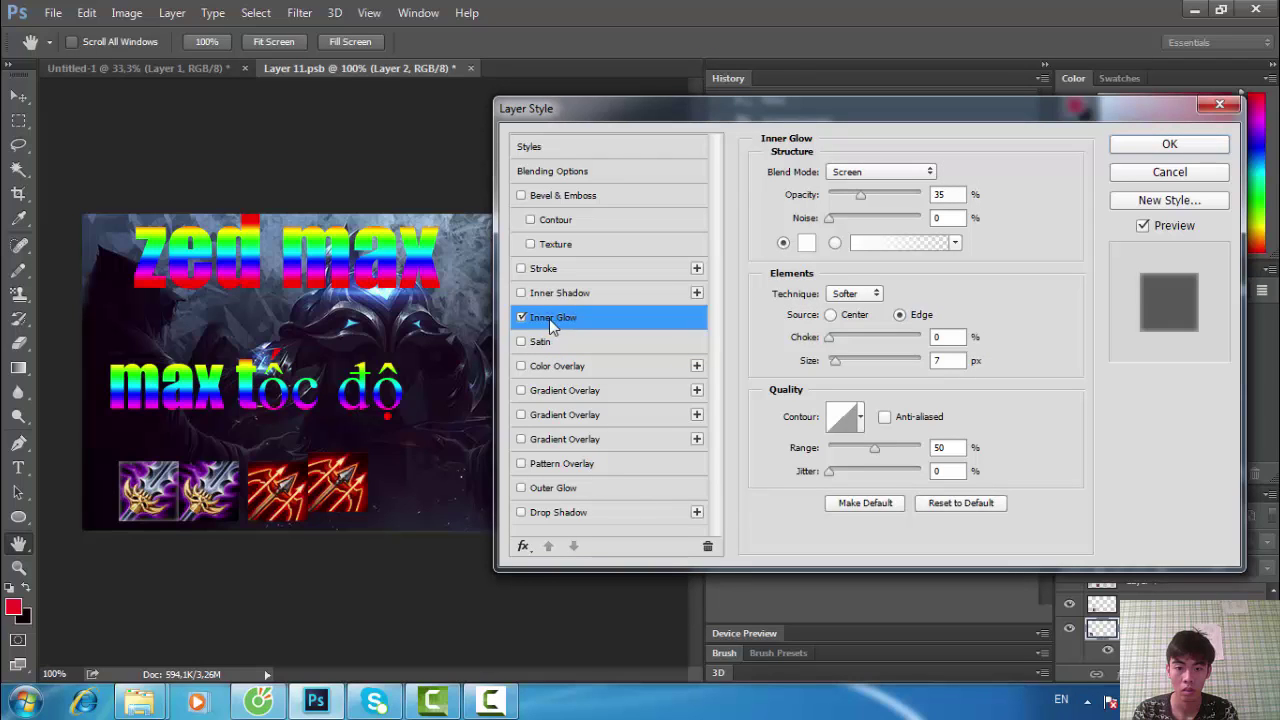
pyautogui.click(521, 318)
# Enable Inner Shadow on the first sword icon and stack three instances of it.
pyautogui.click(521, 293)
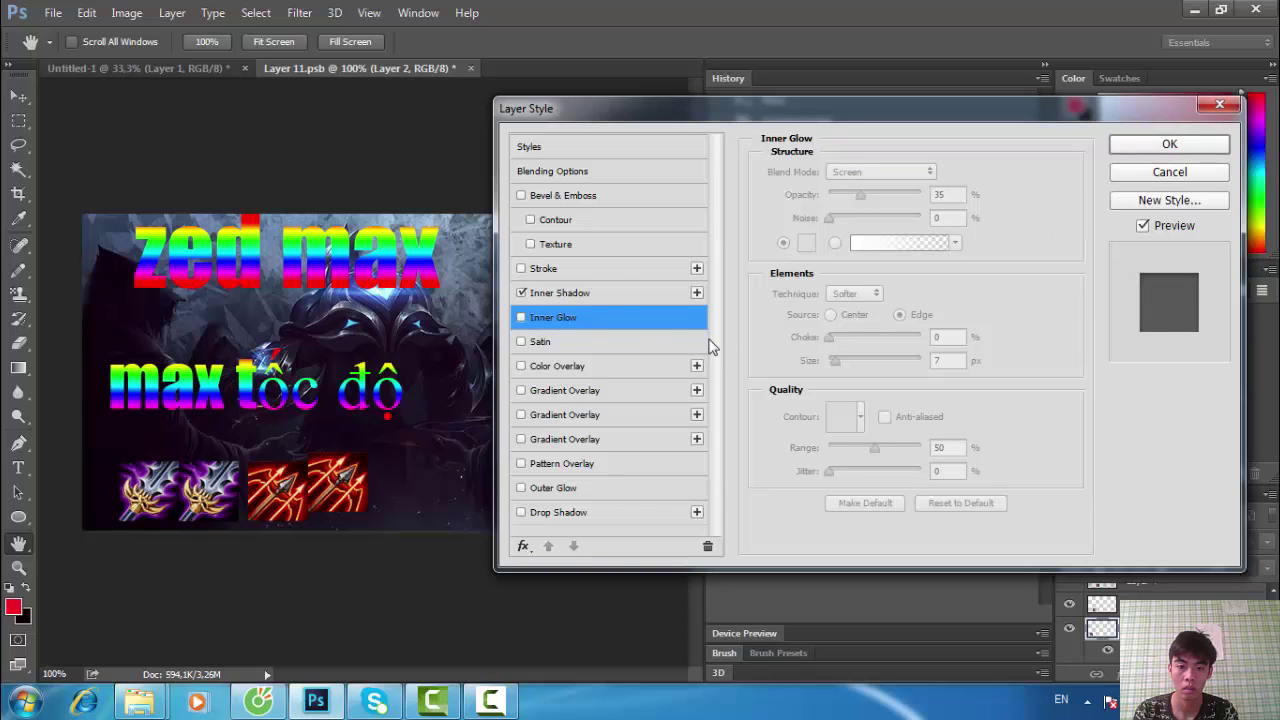
pyautogui.click(696, 292)
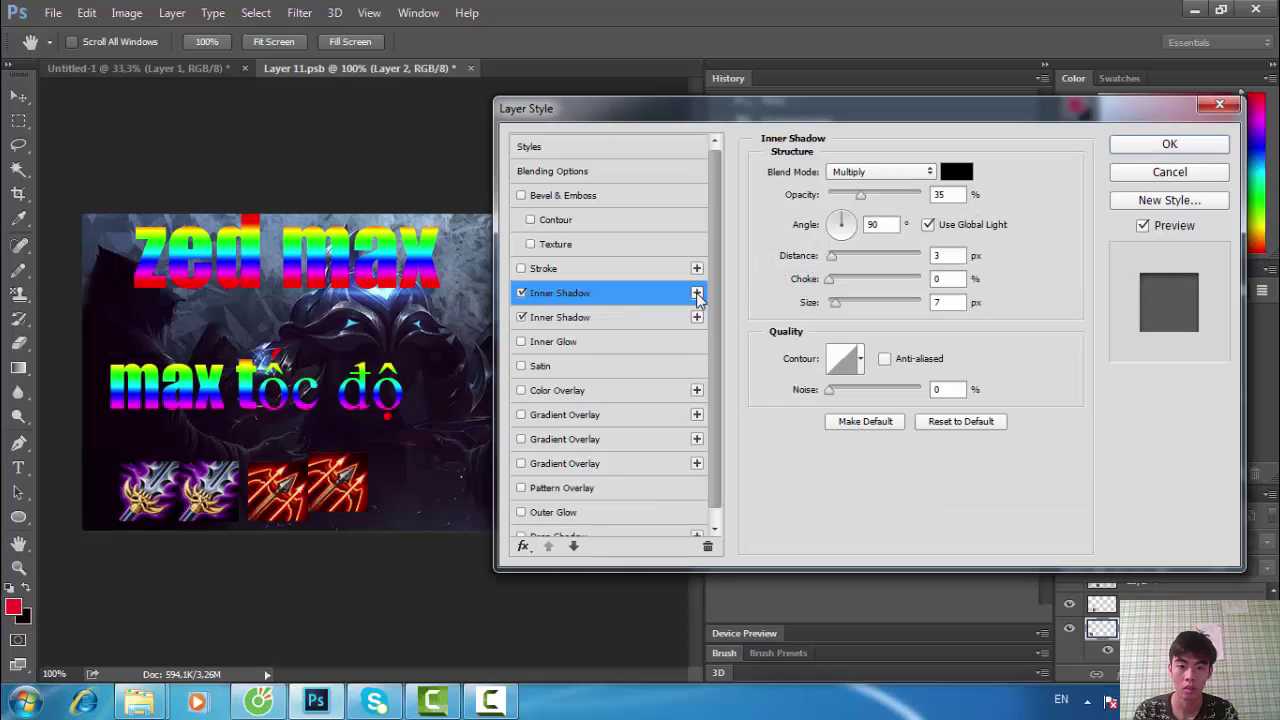
pyautogui.click(696, 293)
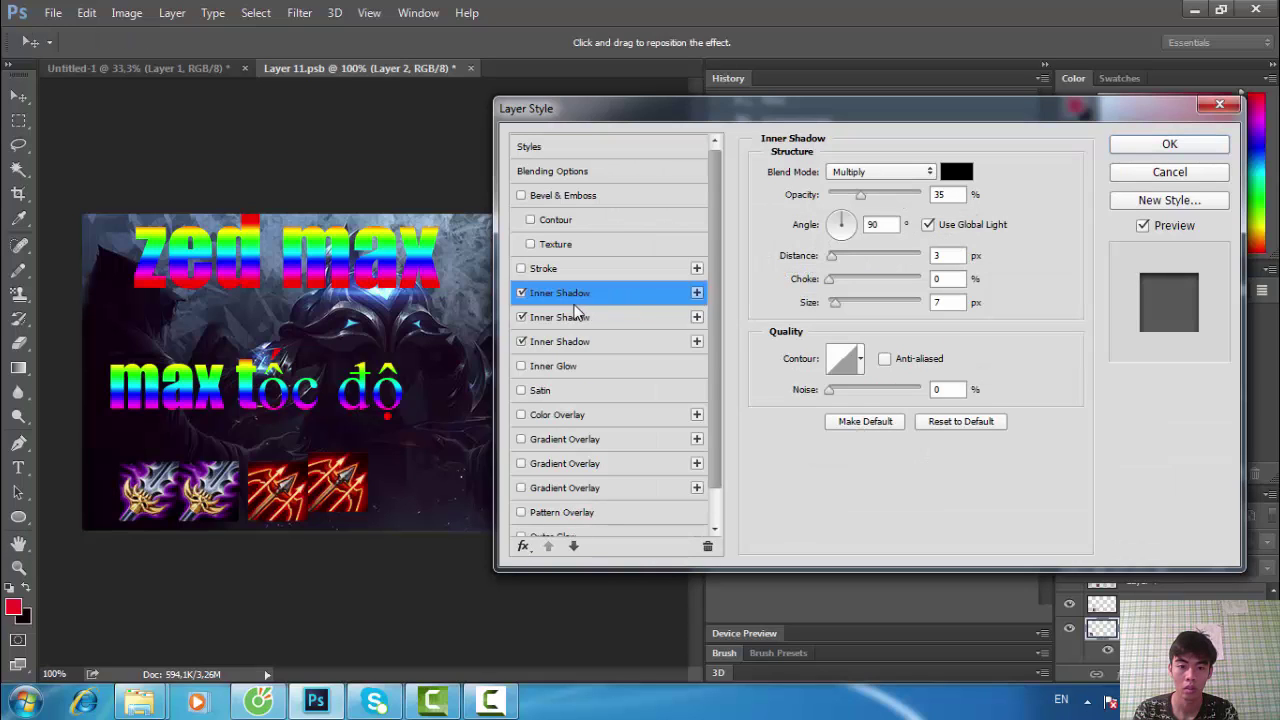
pyautogui.click(521, 342)
pyautogui.click(684, 342)
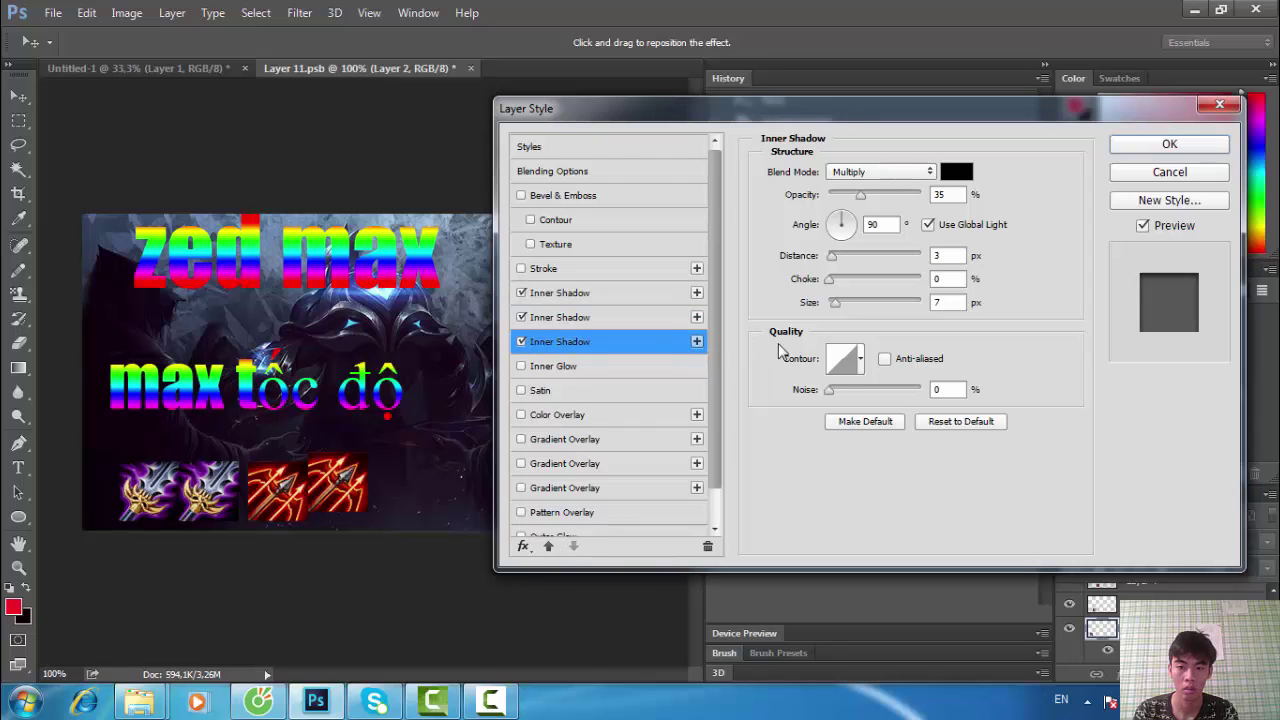
# Set the third Inner Shadow's noise to 61%, choose a different contour preset for it, and add another instance.
pyautogui.click(884, 390)
pyautogui.click(856, 366)
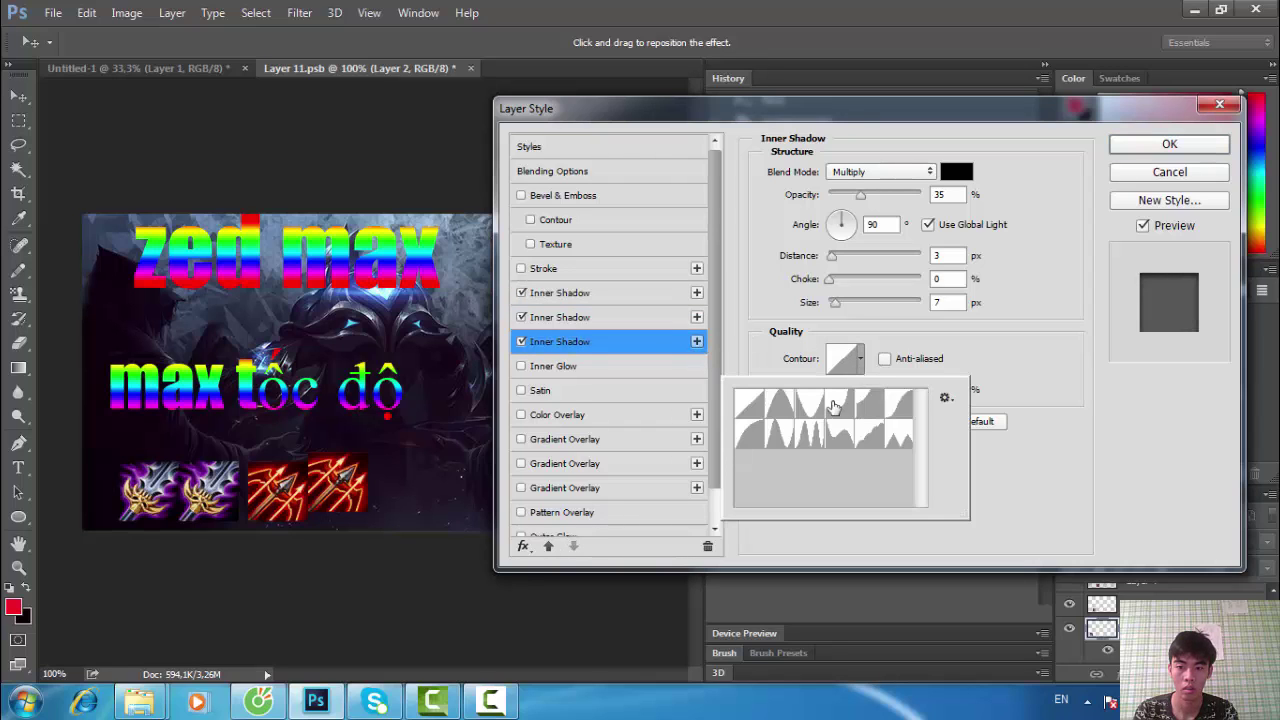
pyautogui.click(697, 342)
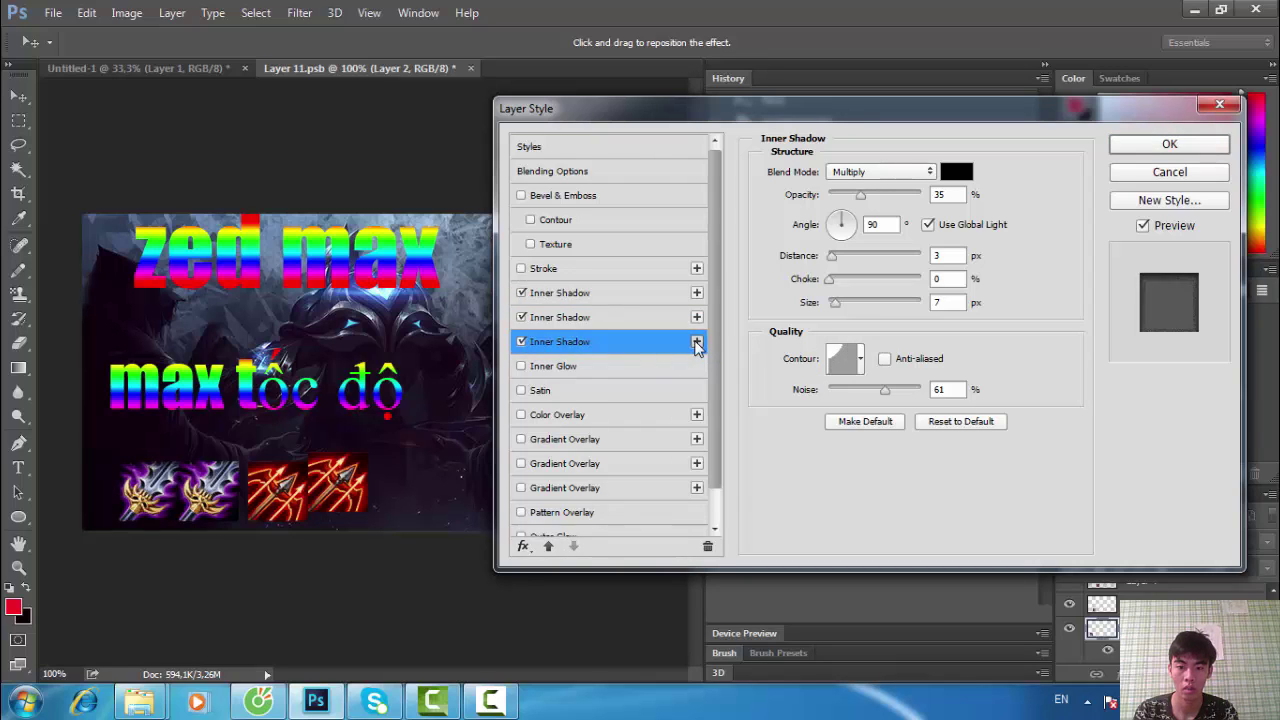
pyautogui.click(697, 342)
pyautogui.click(632, 375)
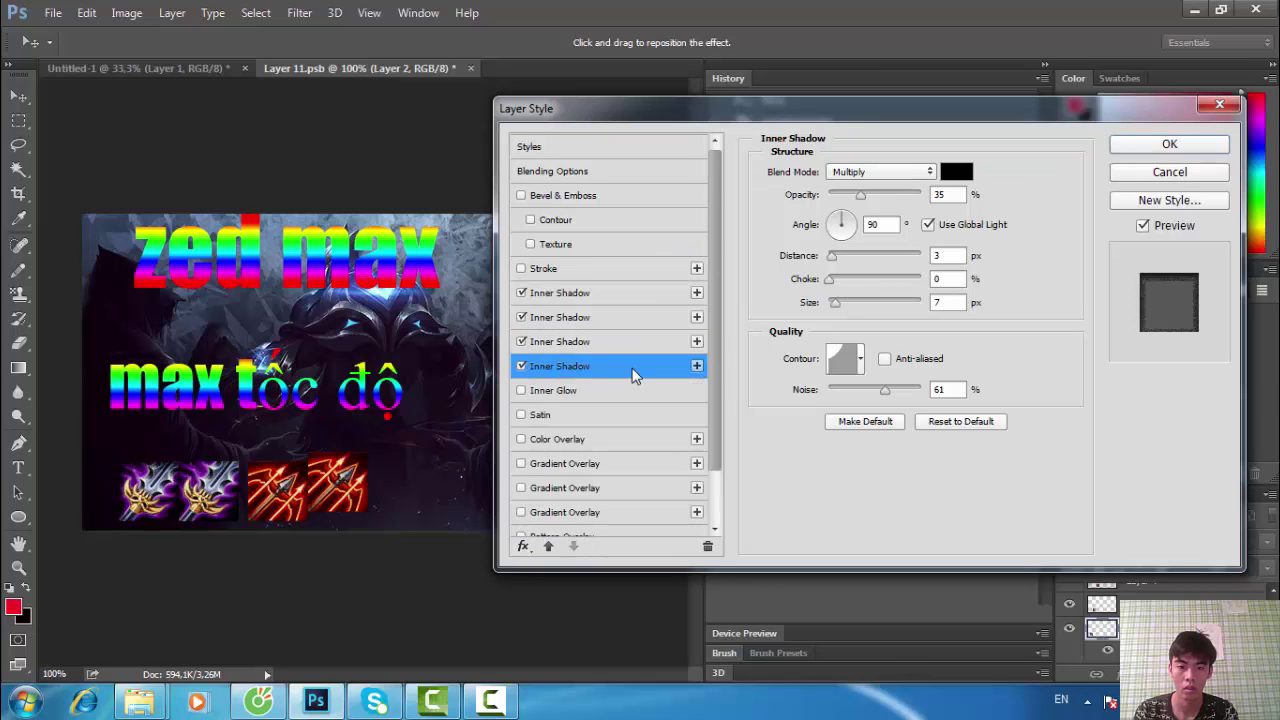
# Switch off the extra Inner Shadow instances and discard all layer style changes to the sword icon.
pyautogui.click(521, 366)
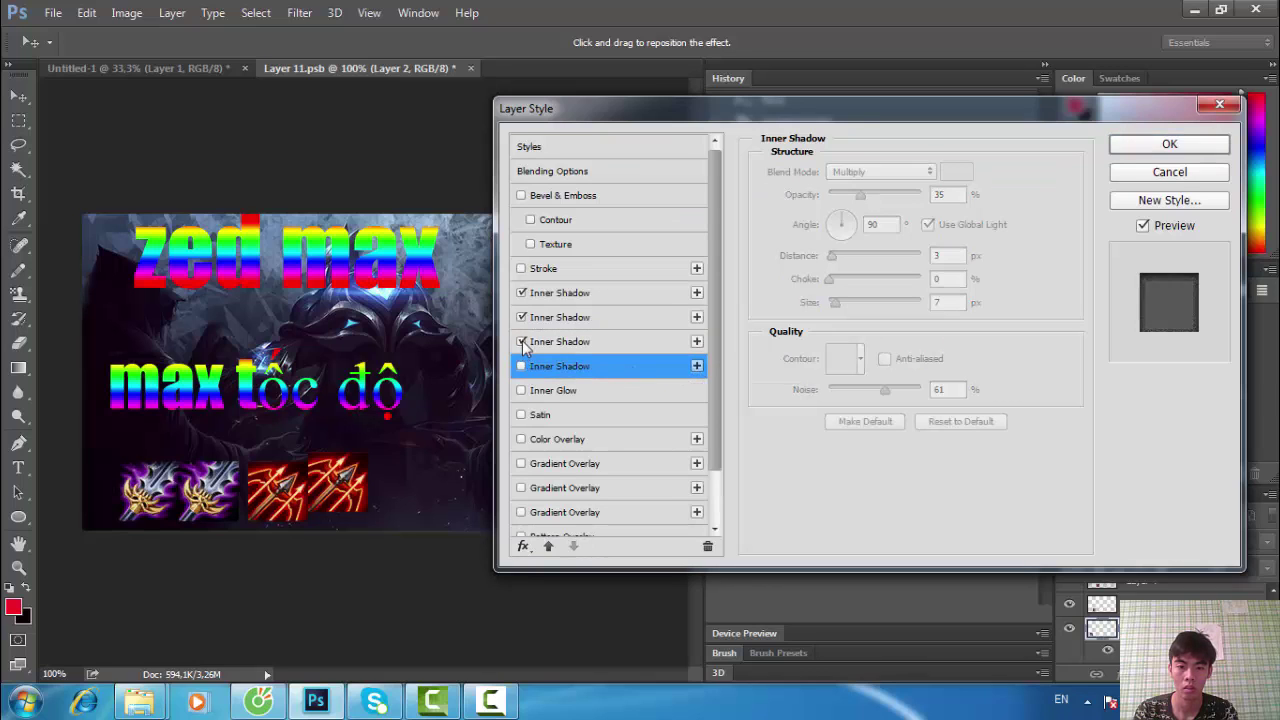
pyautogui.click(521, 341)
pyautogui.click(525, 326)
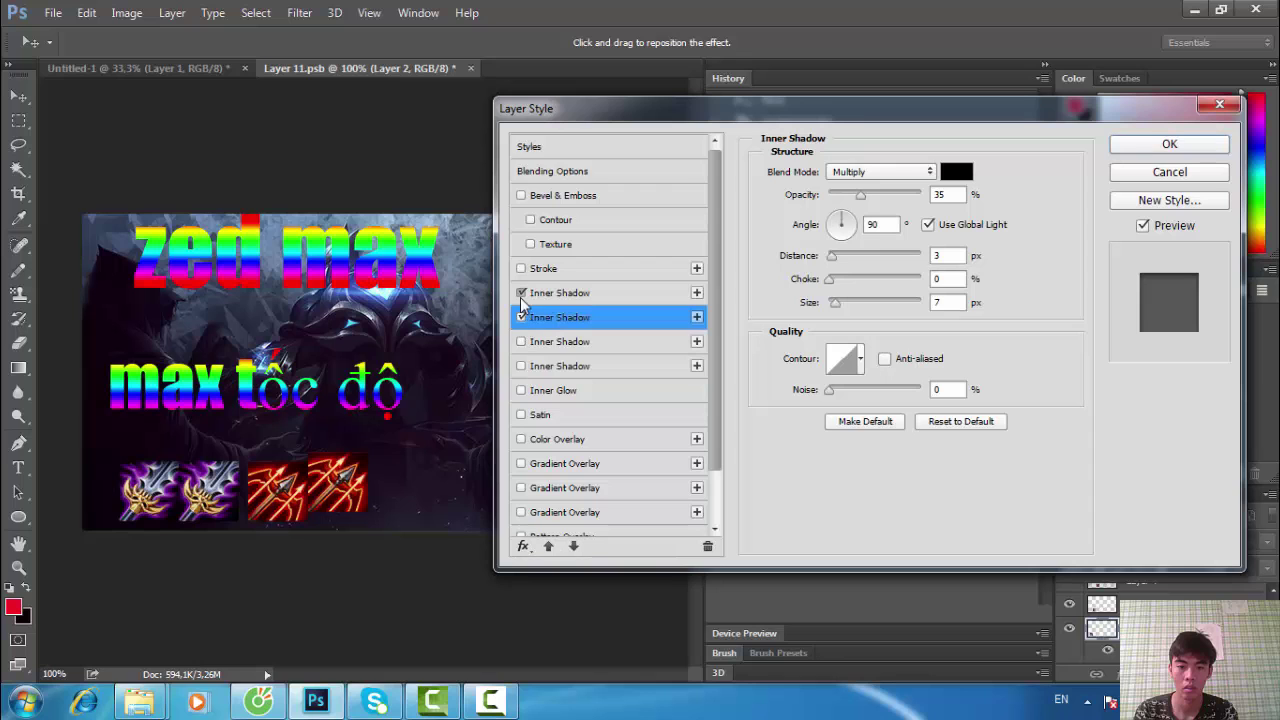
pyautogui.click(521, 293)
pyautogui.click(521, 317)
pyautogui.click(697, 317)
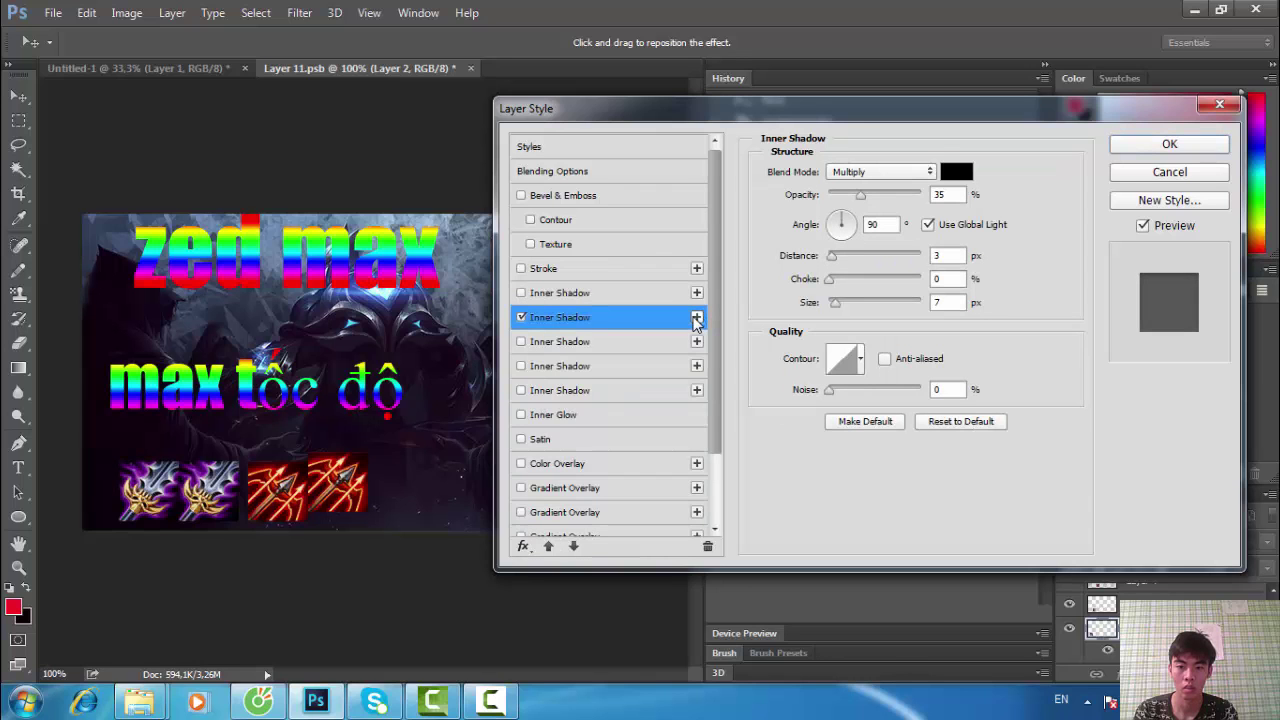
pyautogui.click(1174, 174)
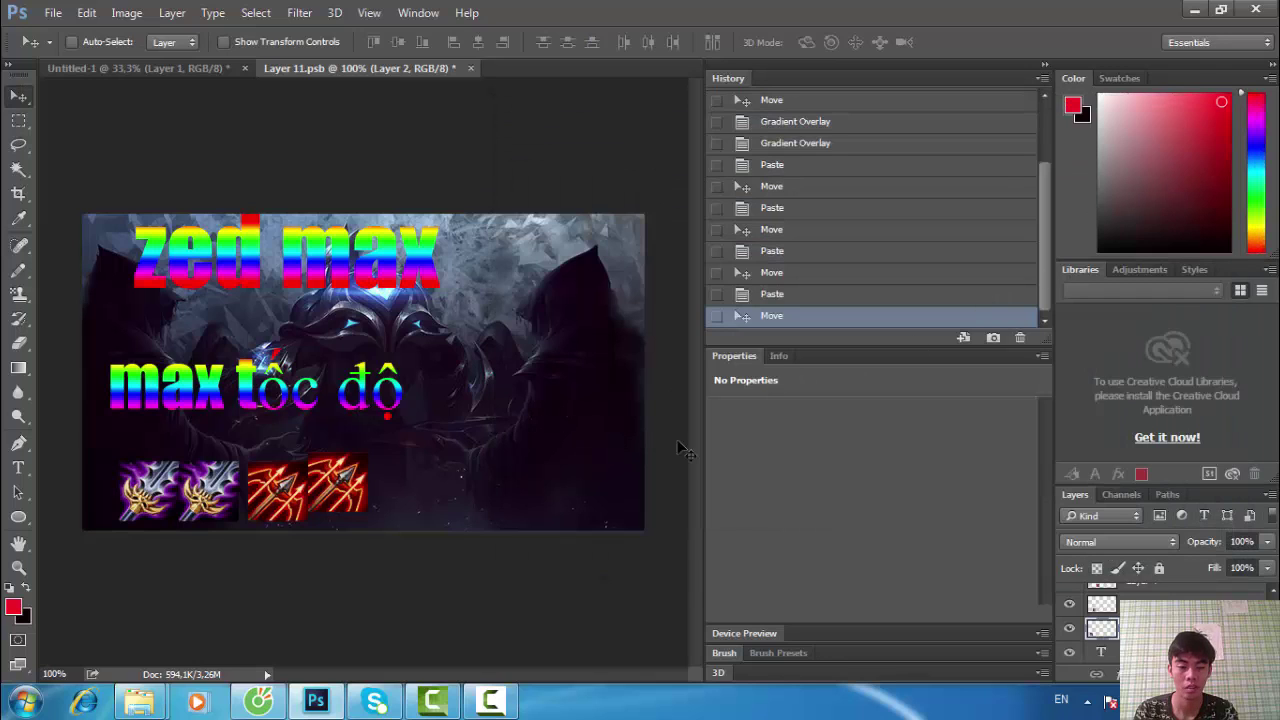